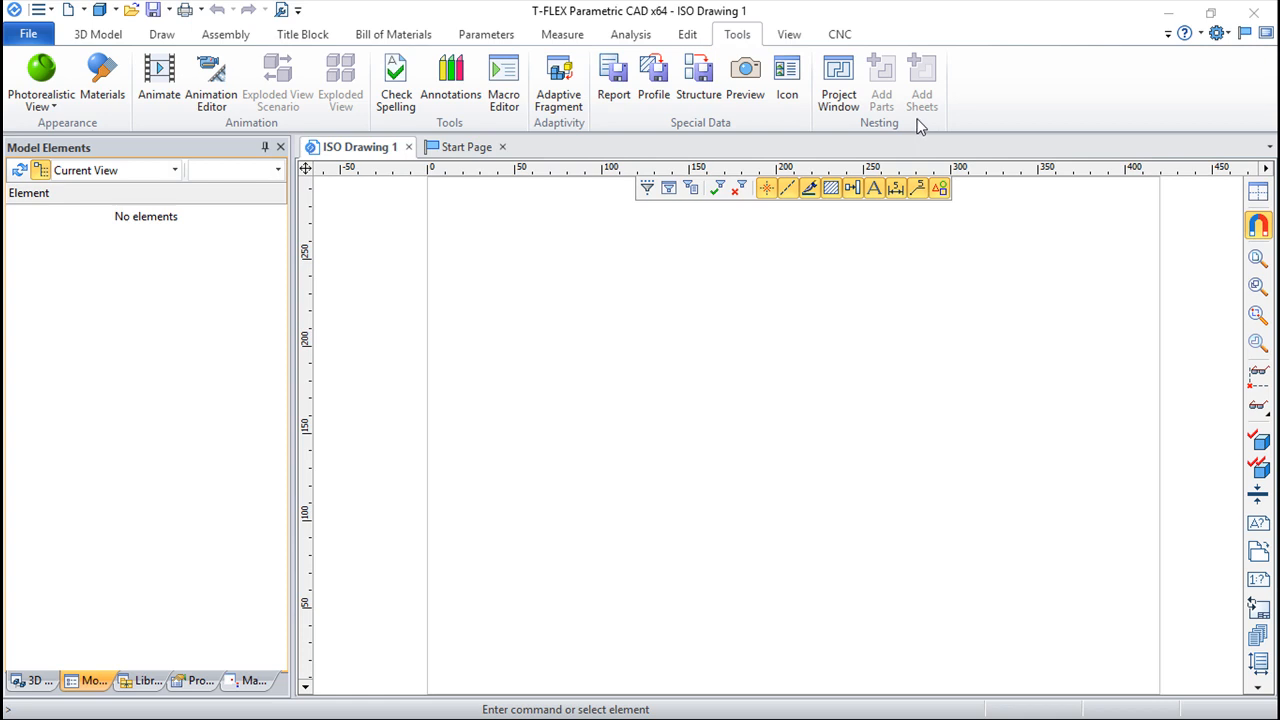
Open the nesting project window and create a new Guillotine Nesting project
{"action": "left_click", "coordinate": [838, 76]}
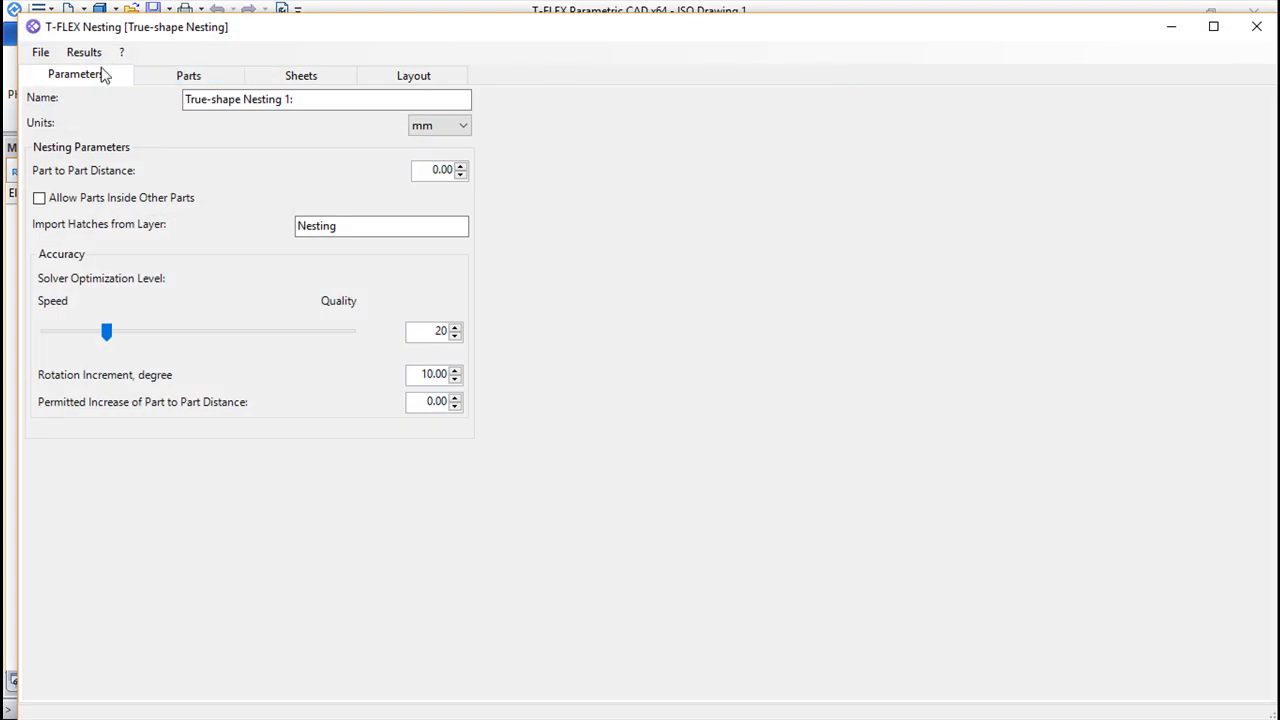
{"action": "left_click", "coordinate": [40, 56]}
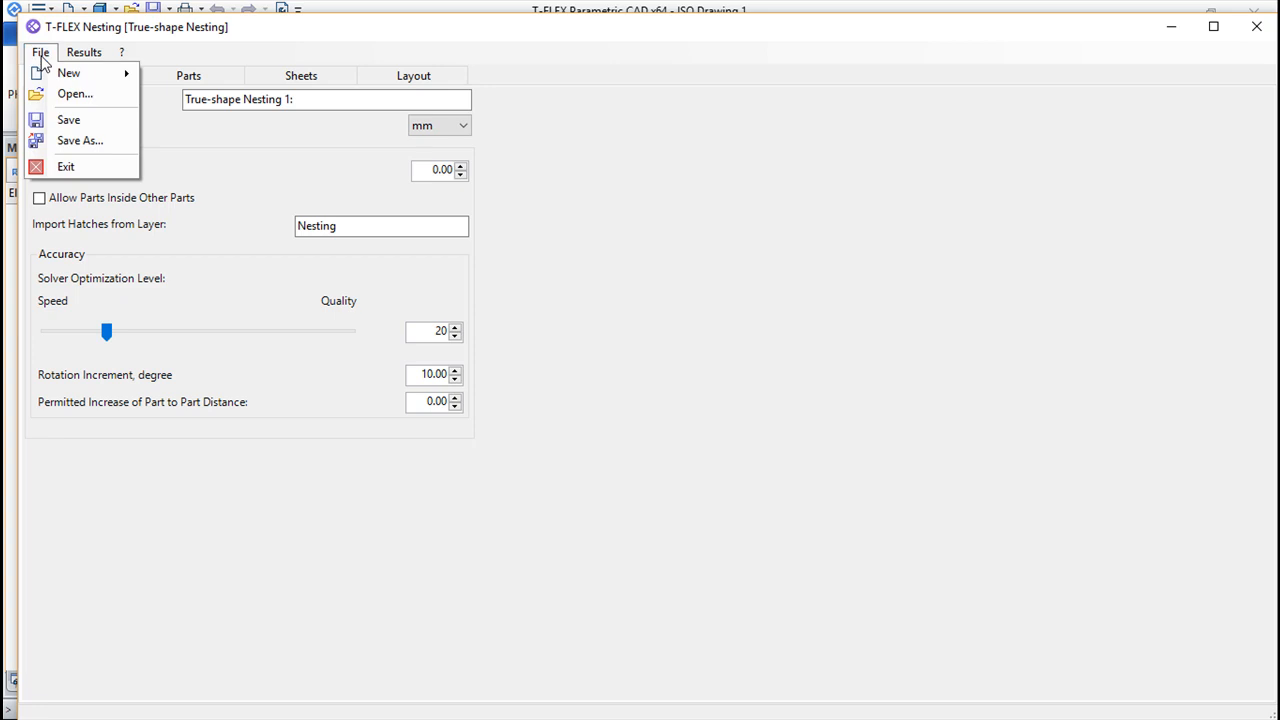
{"action": "mouse_move", "coordinate": [52, 78]}
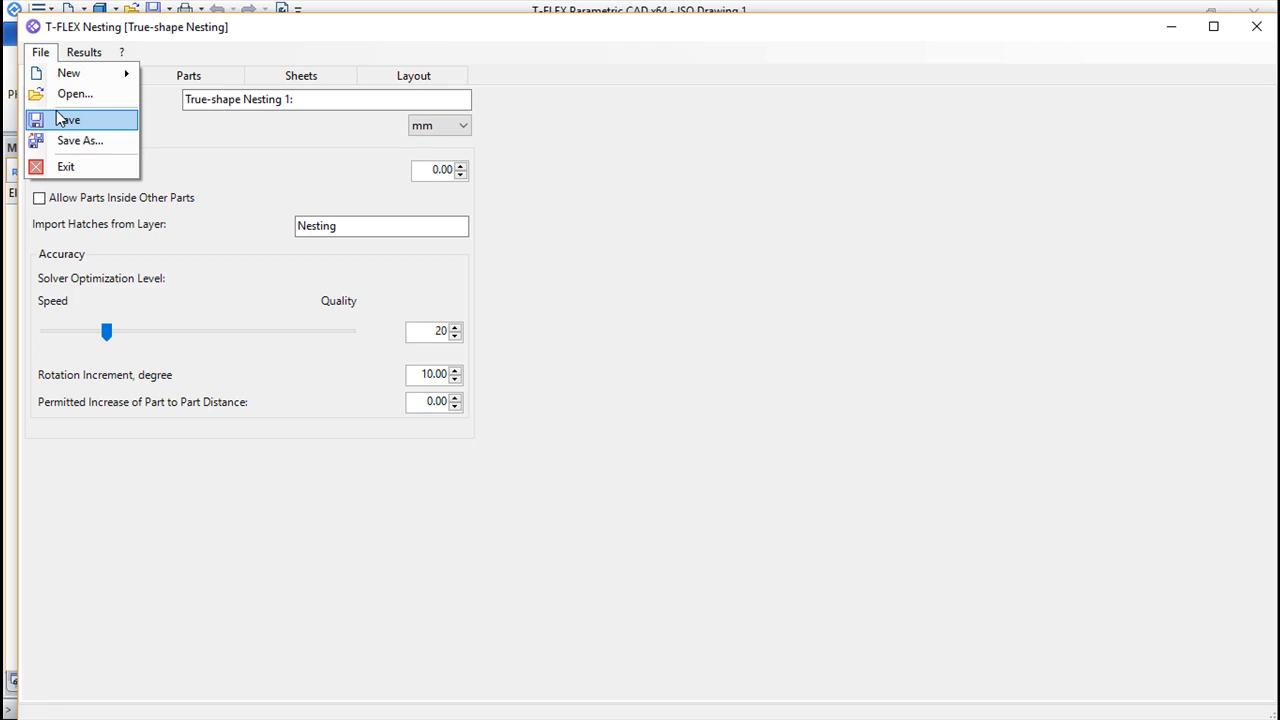
{"action": "left_click", "coordinate": [62, 119]}
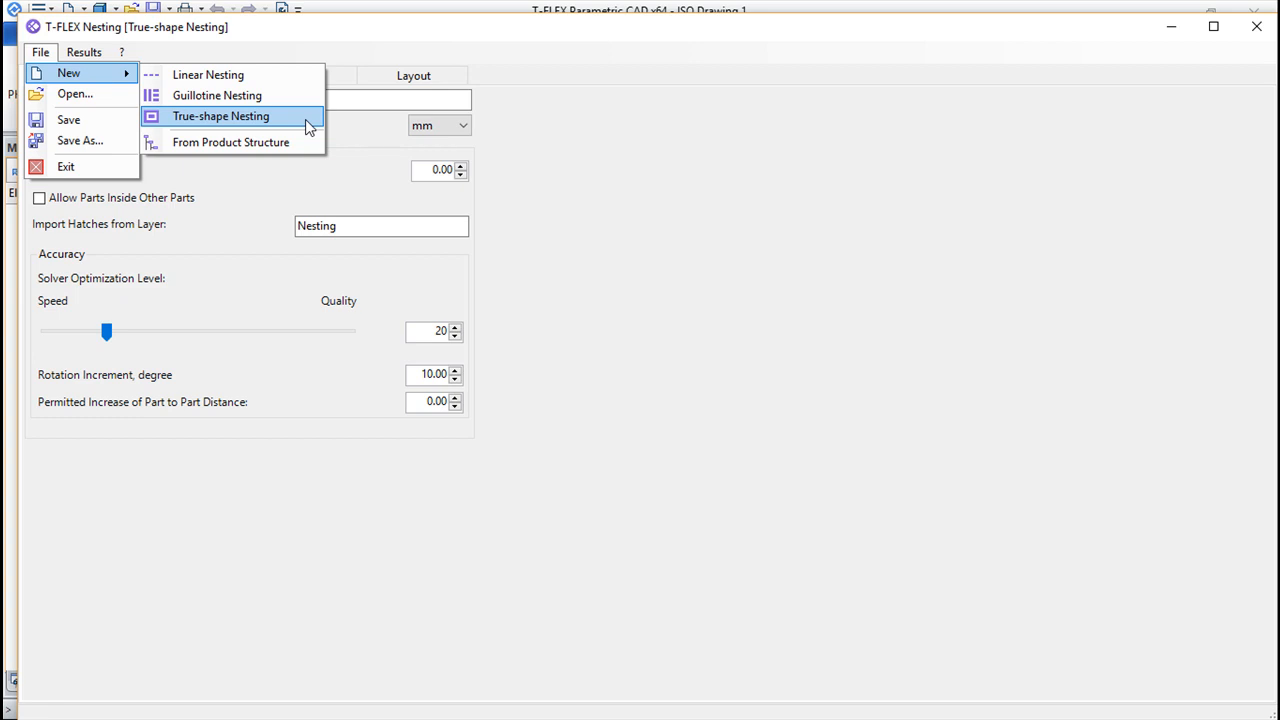
{"action": "left_click", "coordinate": [236, 96]}
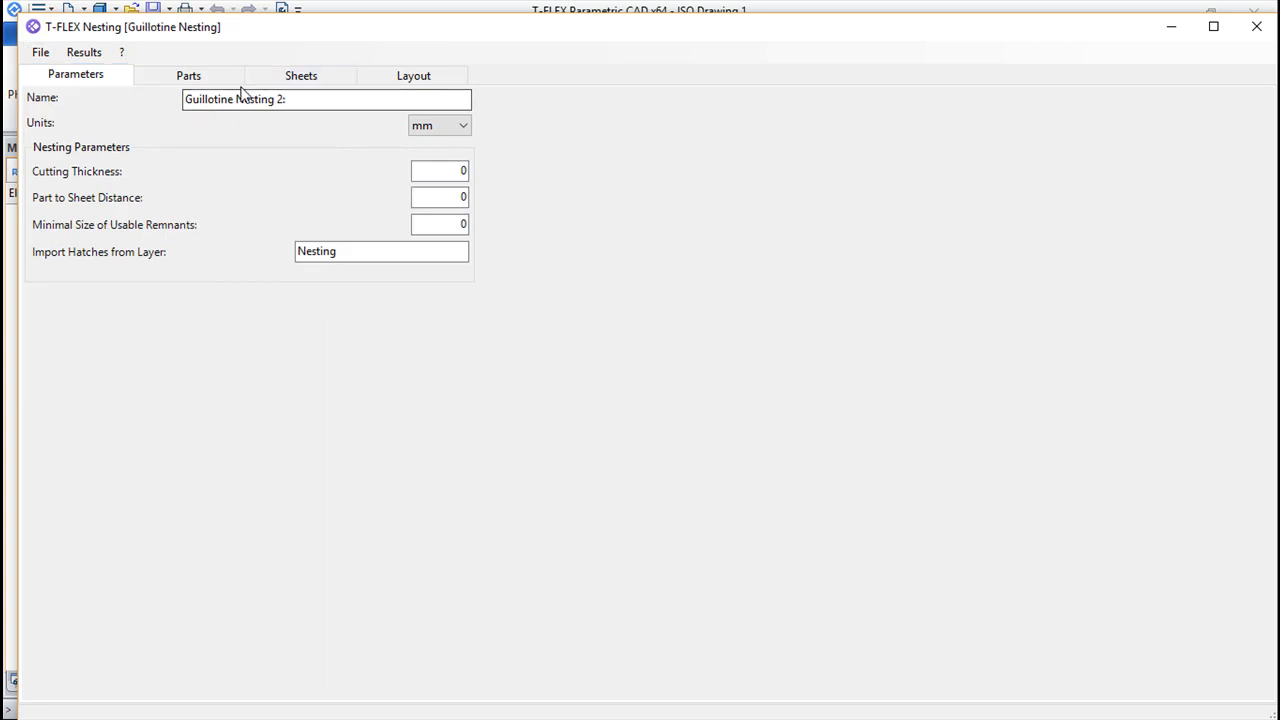
{"action": "left_click", "coordinate": [40, 52]}
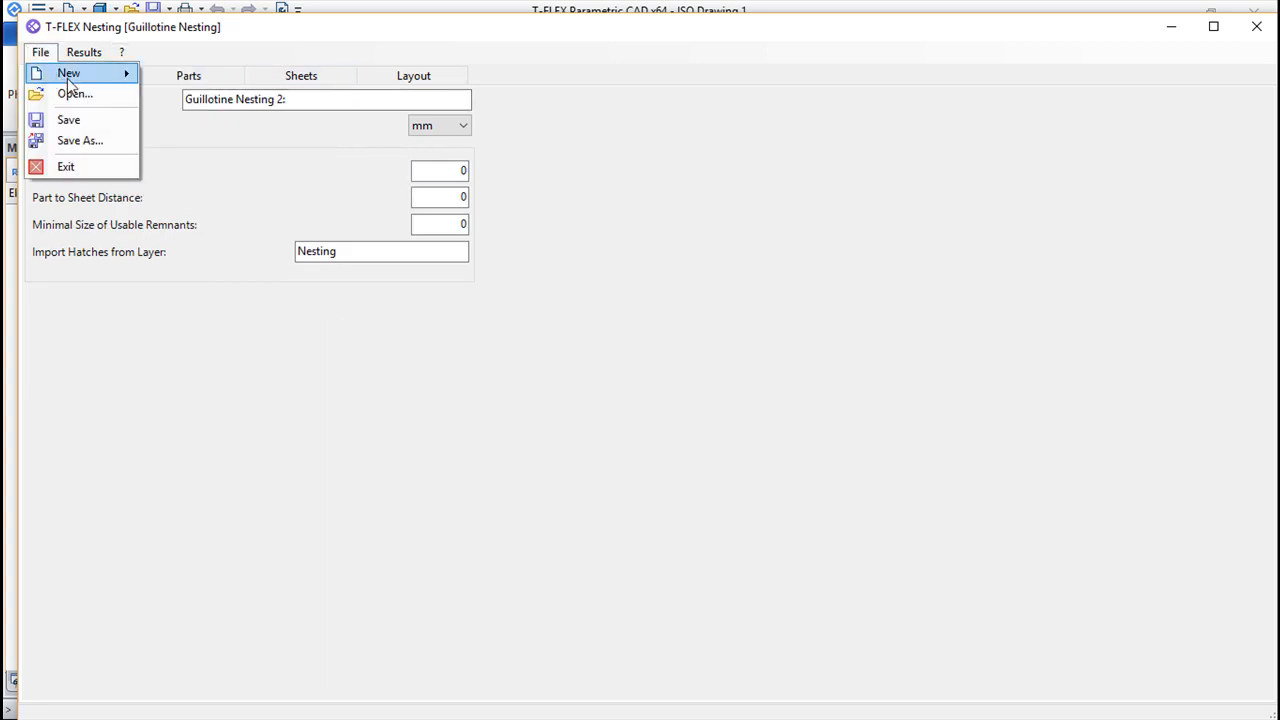
{"action": "mouse_move", "coordinate": [68, 75]}
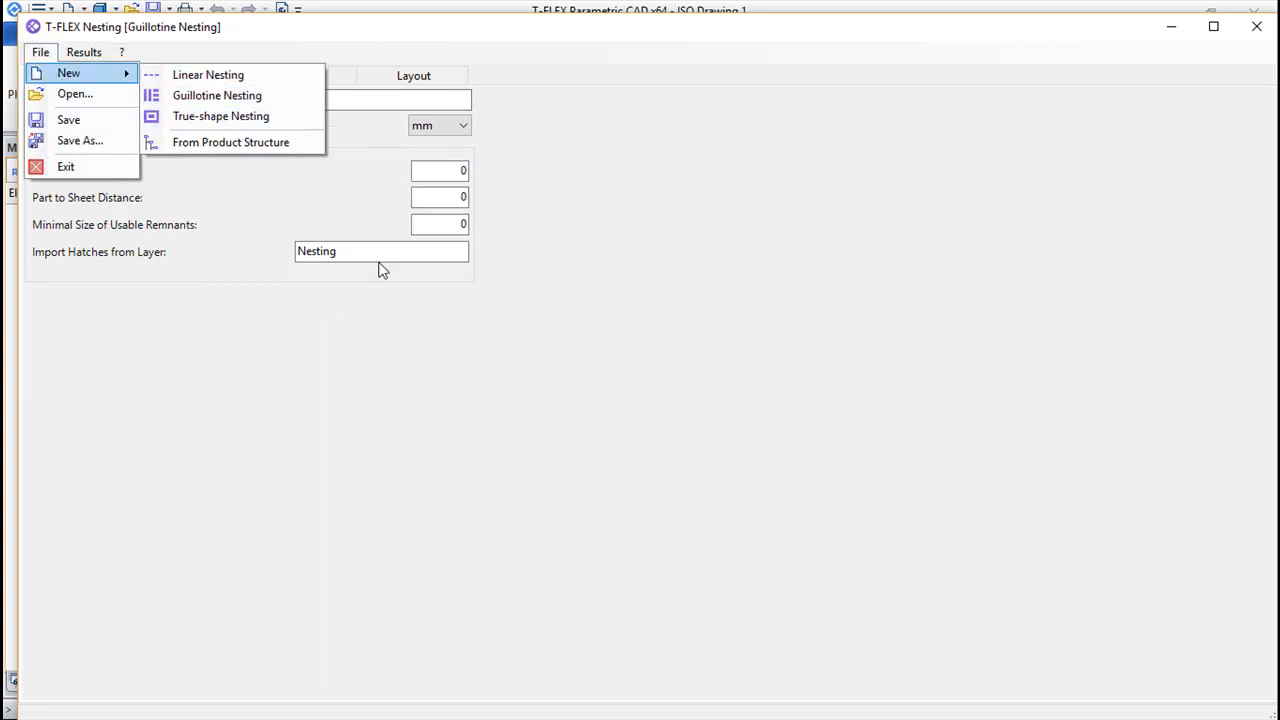
{"action": "left_click", "coordinate": [223, 97]}
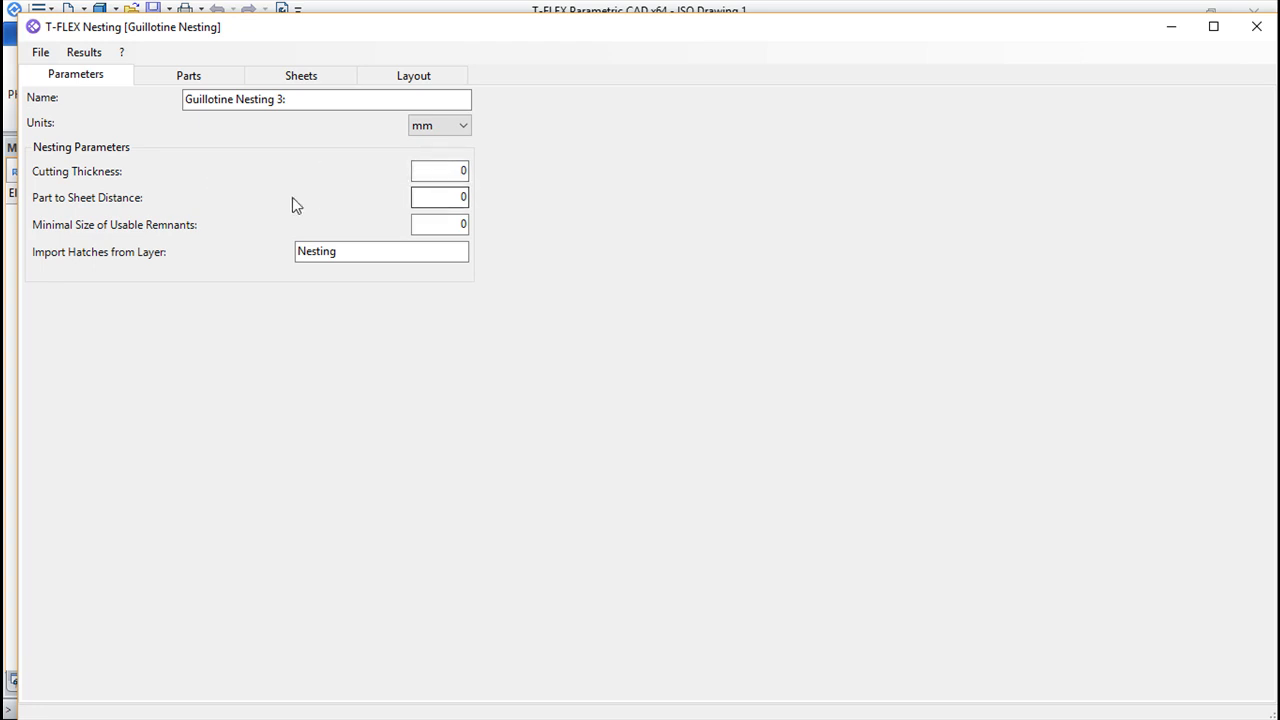
Set the part to sheet distance to 2 mm and the minimal size of usable remnants to 5 mm
{"action": "double_click", "coordinate": [461, 197]}
{"action": "type", "text": "2"}
{"action": "left_click", "coordinate": [456, 225]}
{"action": "key", "text": "BackSpace"}
{"action": "type", "text": "5"}
Add a first part to the parts list and enter a as its part number
{"action": "left_click", "coordinate": [183, 83]}
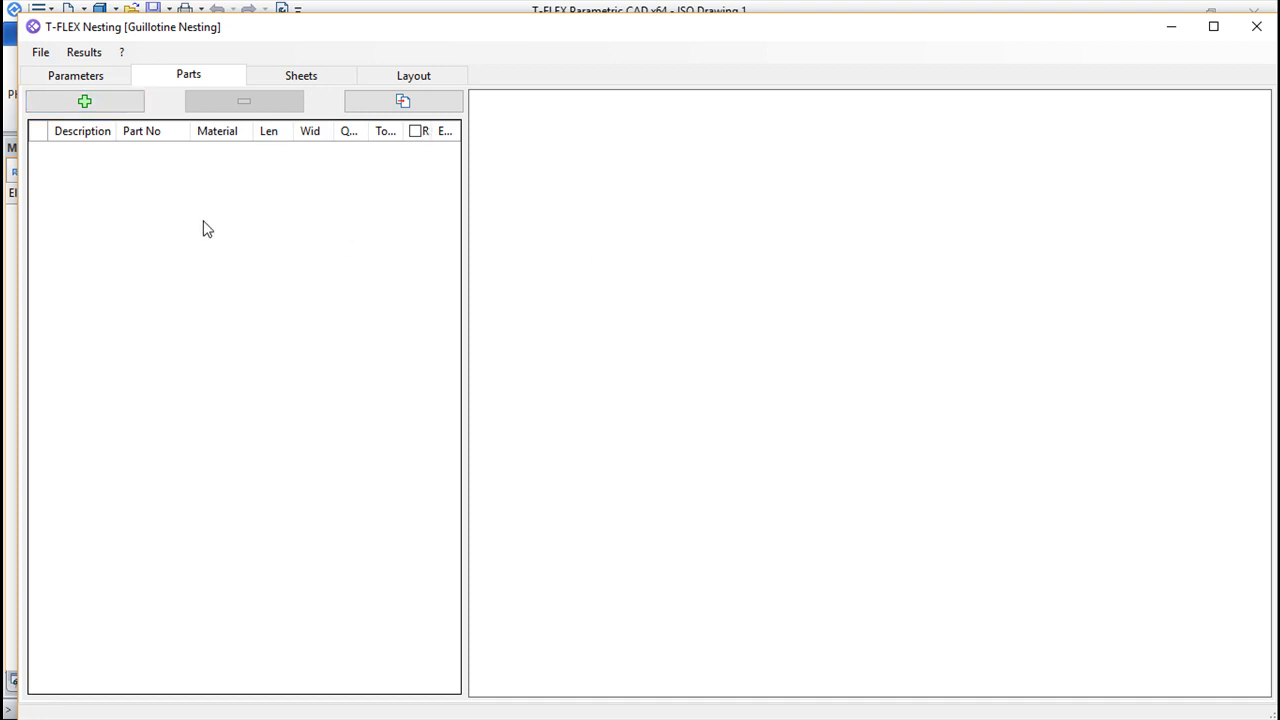
{"action": "left_click", "coordinate": [85, 102]}
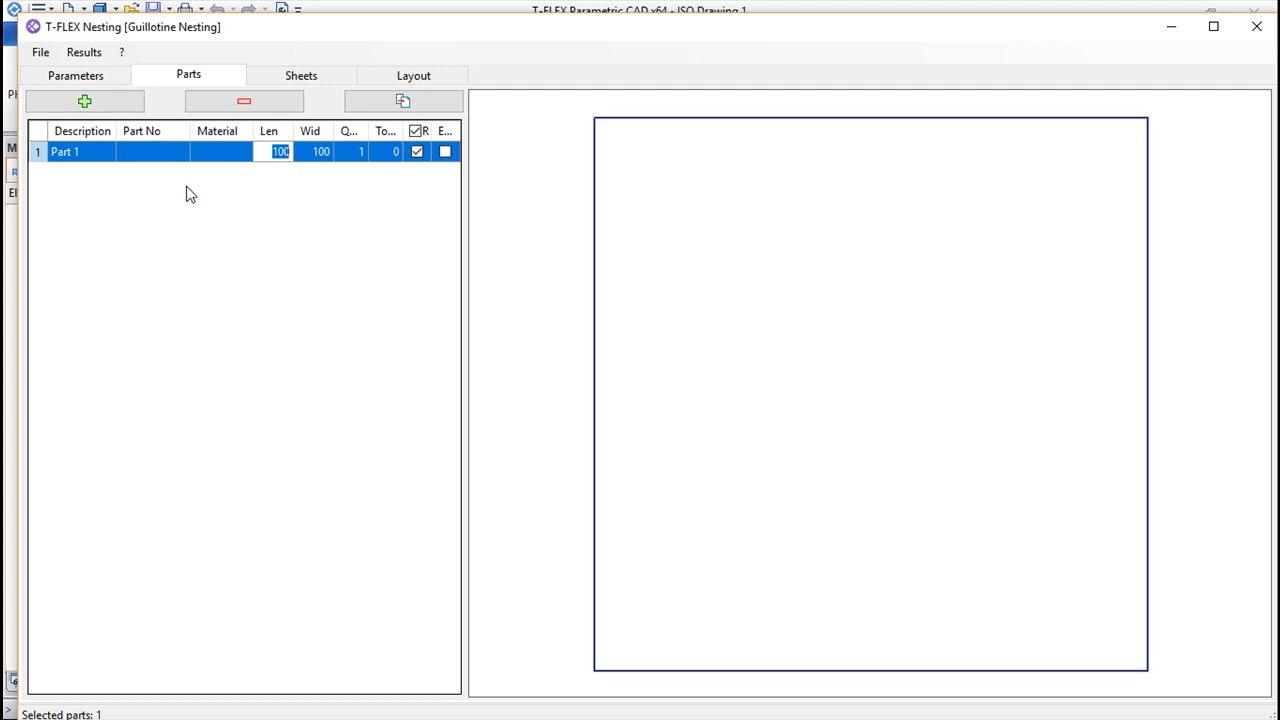
{"action": "left_click", "coordinate": [140, 152]}
{"action": "left_click", "coordinate": [141, 157]}
{"action": "type", "text": "part1"}
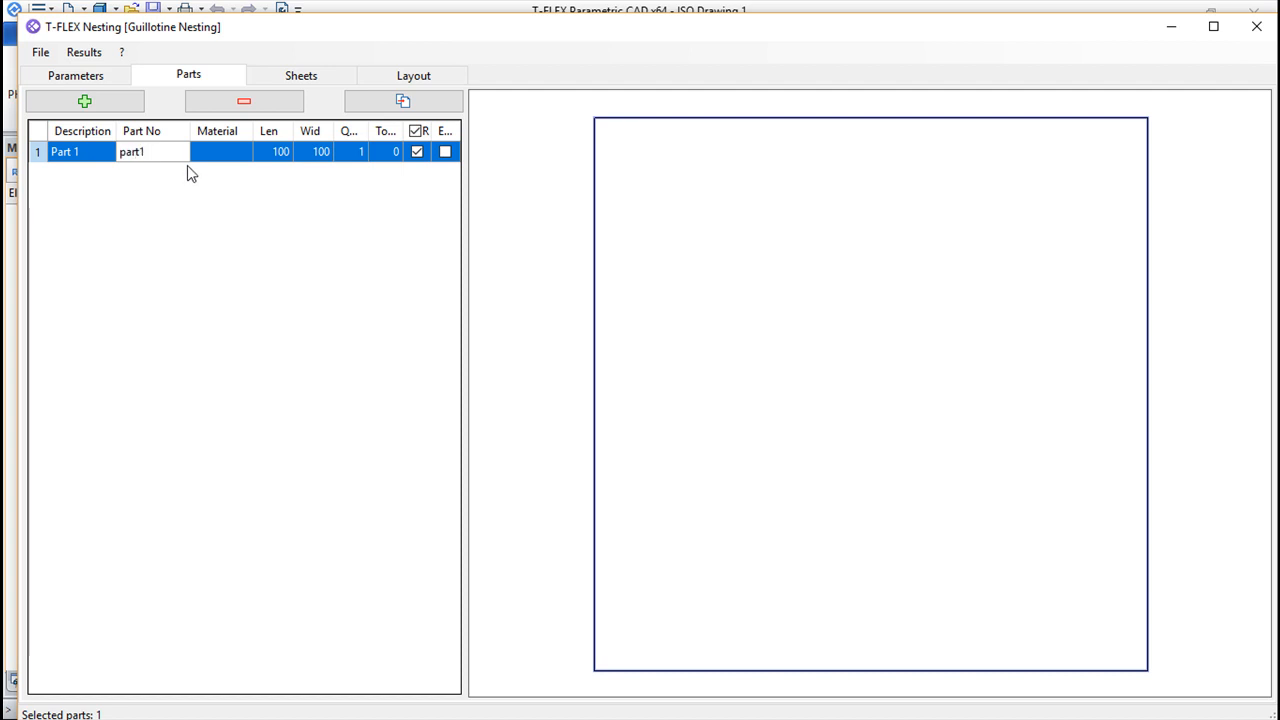
{"action": "key", "text": "BackSpace"}
{"action": "key", "text": "BackSpace"}
{"action": "key", "text": "BackSpace"}
{"action": "key", "text": "BackSpace"}
{"action": "key", "text": "BackSpace"}
{"action": "type", "text": "pa"}
{"action": "key", "text": "BackSpace"}
{"action": "key", "text": "BackSpace"}
{"action": "type", "text": "a"}
{"action": "left_click", "coordinate": [214, 161]}
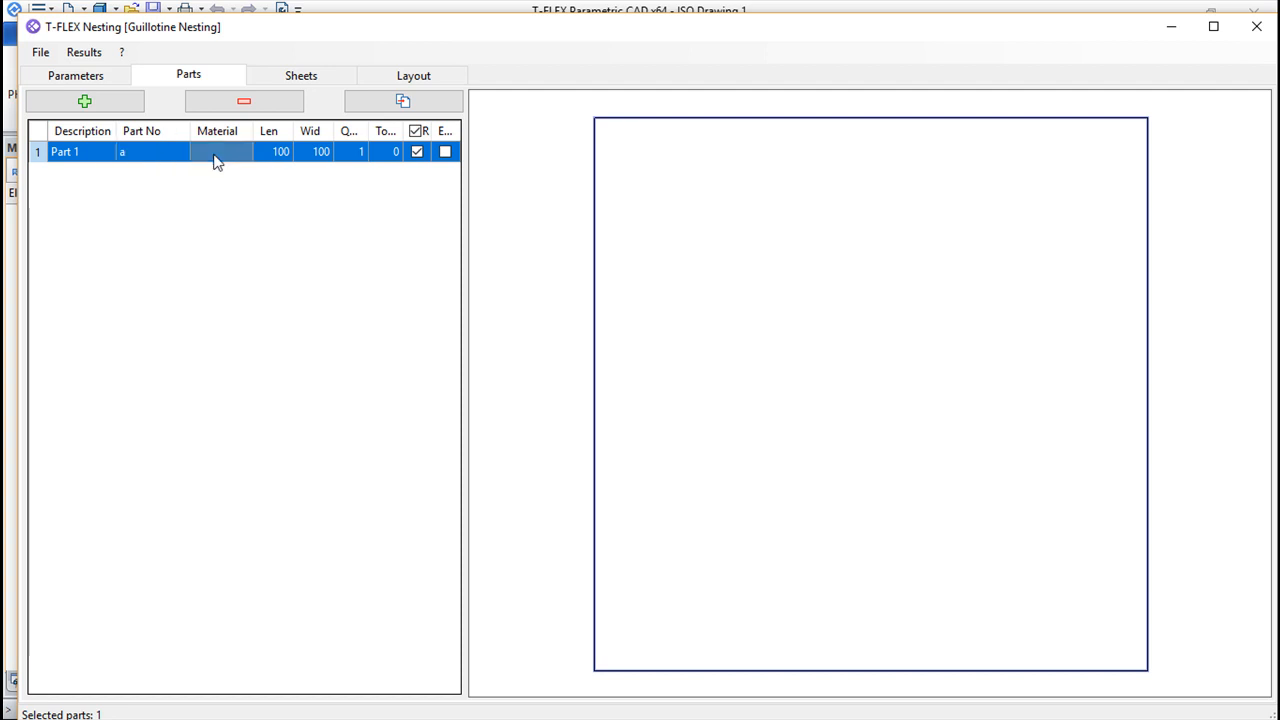
Set Part 1's length to 10, width to 15 and quantity to 20
{"action": "left_click", "coordinate": [276, 162]}
{"action": "left_click", "coordinate": [277, 160]}
{"action": "type", "text": "10"}
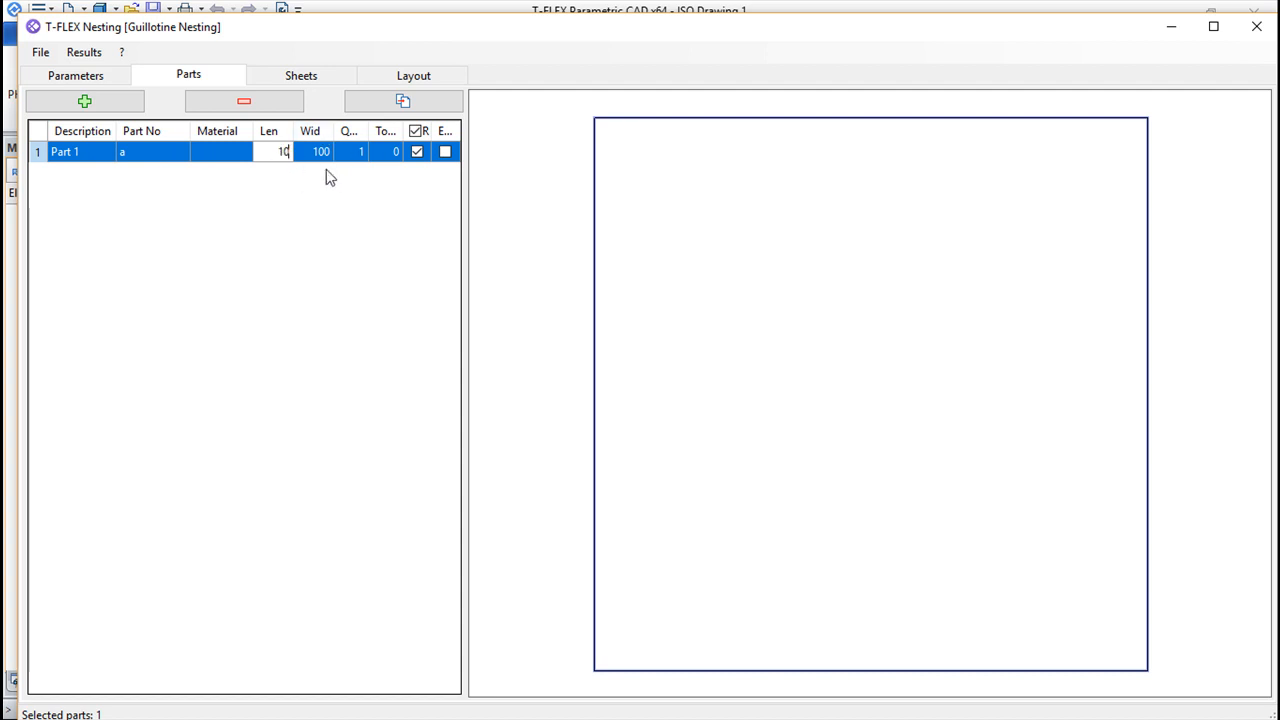
{"action": "left_click", "coordinate": [312, 158]}
{"action": "left_click", "coordinate": [321, 157]}
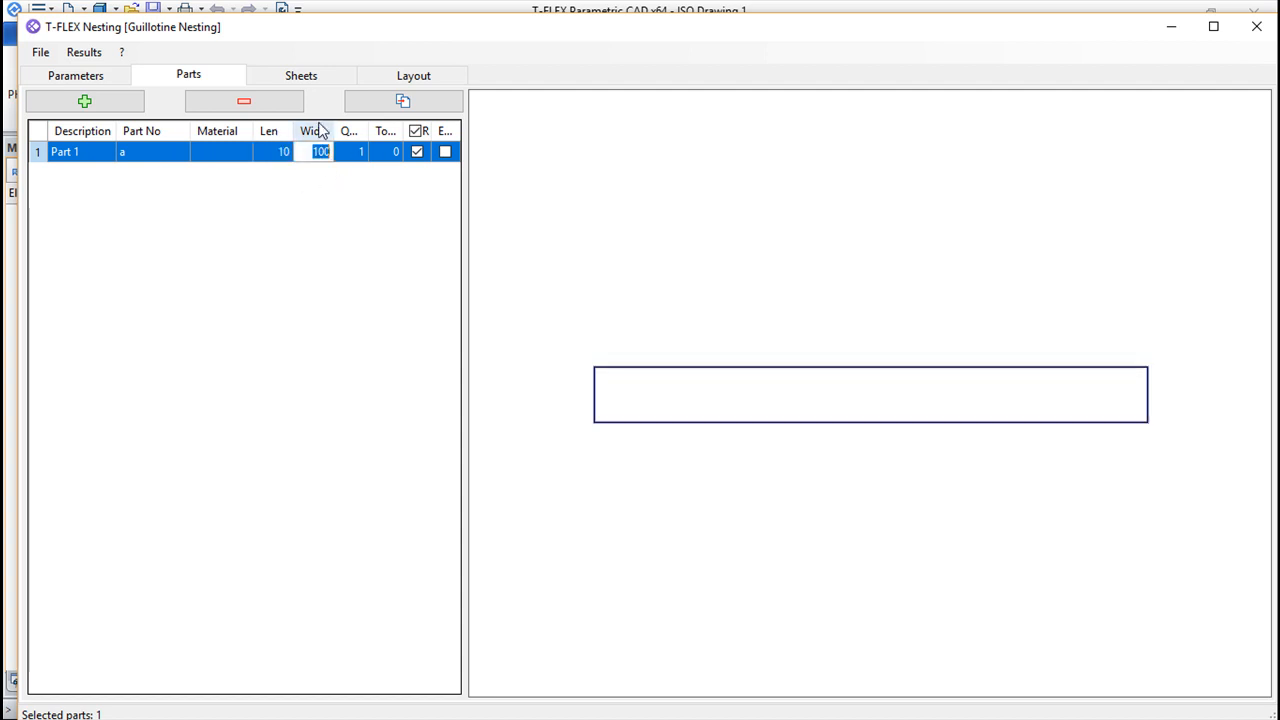
{"action": "type", "text": "15"}
{"action": "left_click", "coordinate": [351, 155]}
{"action": "left_click", "coordinate": [354, 154]}
{"action": "type", "text": "20"}
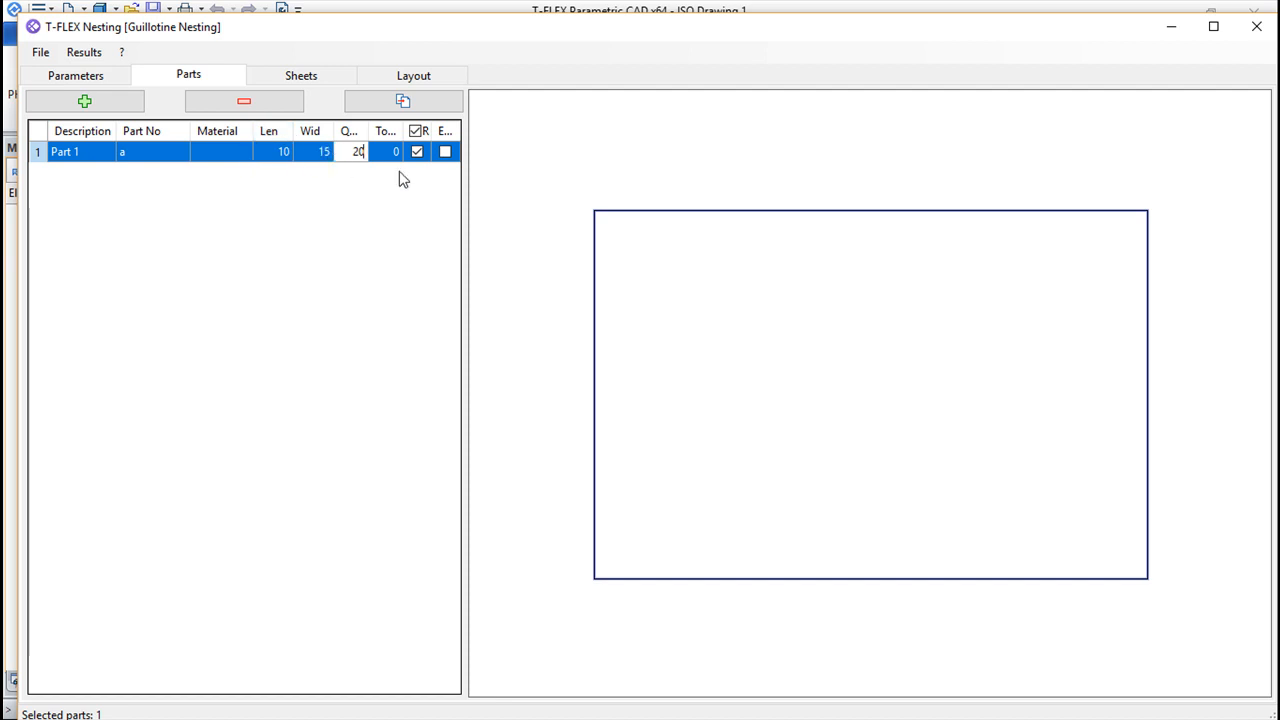
Add a second part with length 20, width 20 and quantity 20
{"action": "left_click", "coordinate": [85, 101]}
{"action": "left_click", "coordinate": [85, 101]}
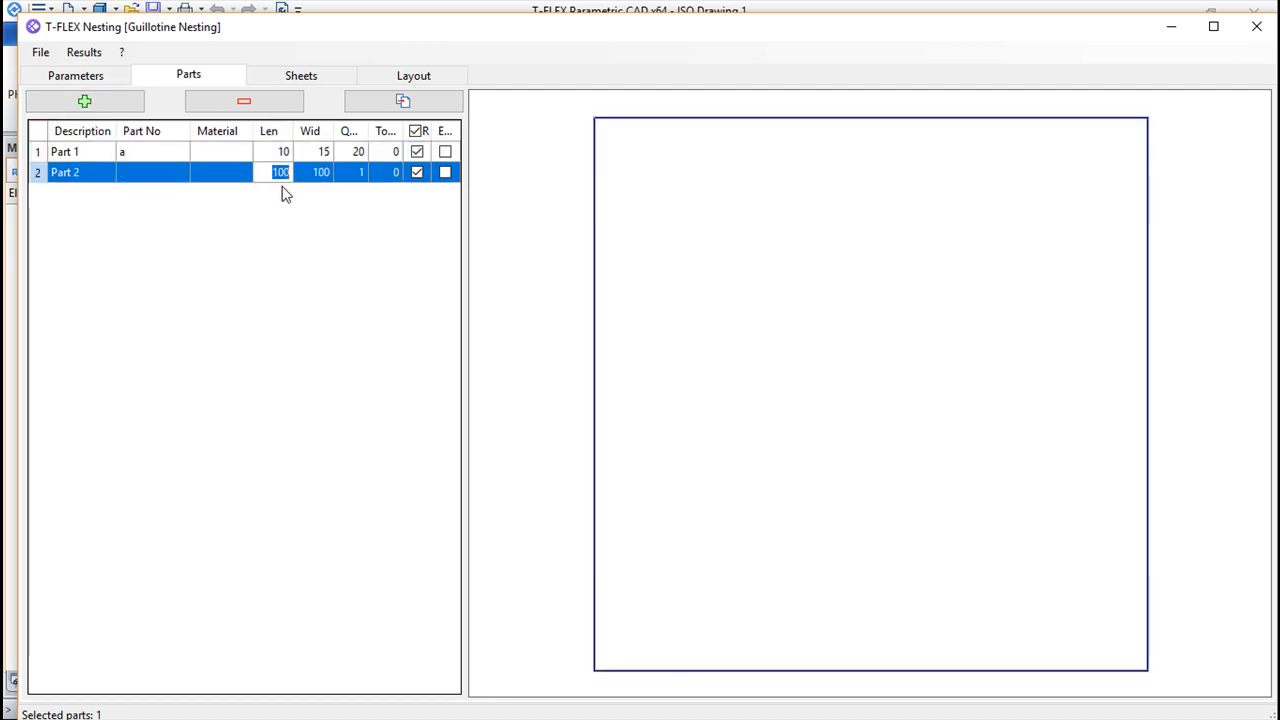
{"action": "type", "text": "20"}
{"action": "left_click", "coordinate": [320, 172]}
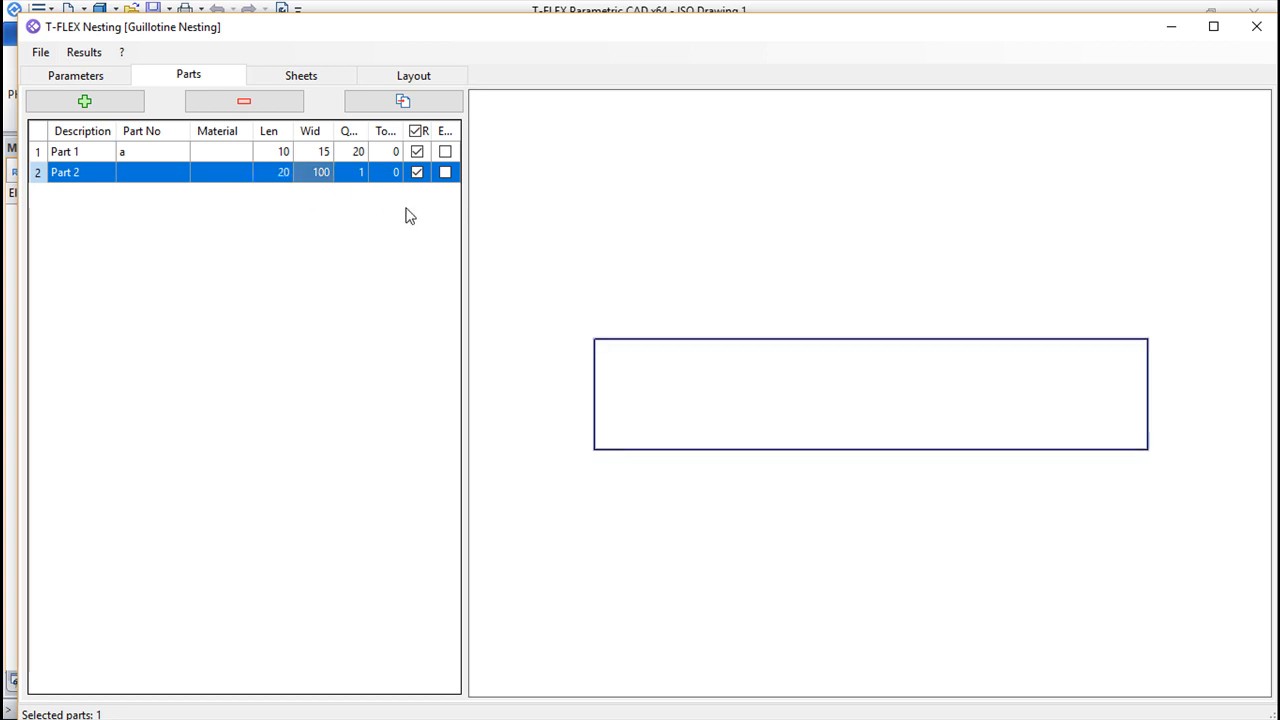
{"action": "left_click", "coordinate": [318, 176]}
{"action": "type", "text": "20"}
{"action": "left_click", "coordinate": [352, 178]}
{"action": "left_click", "coordinate": [355, 179]}
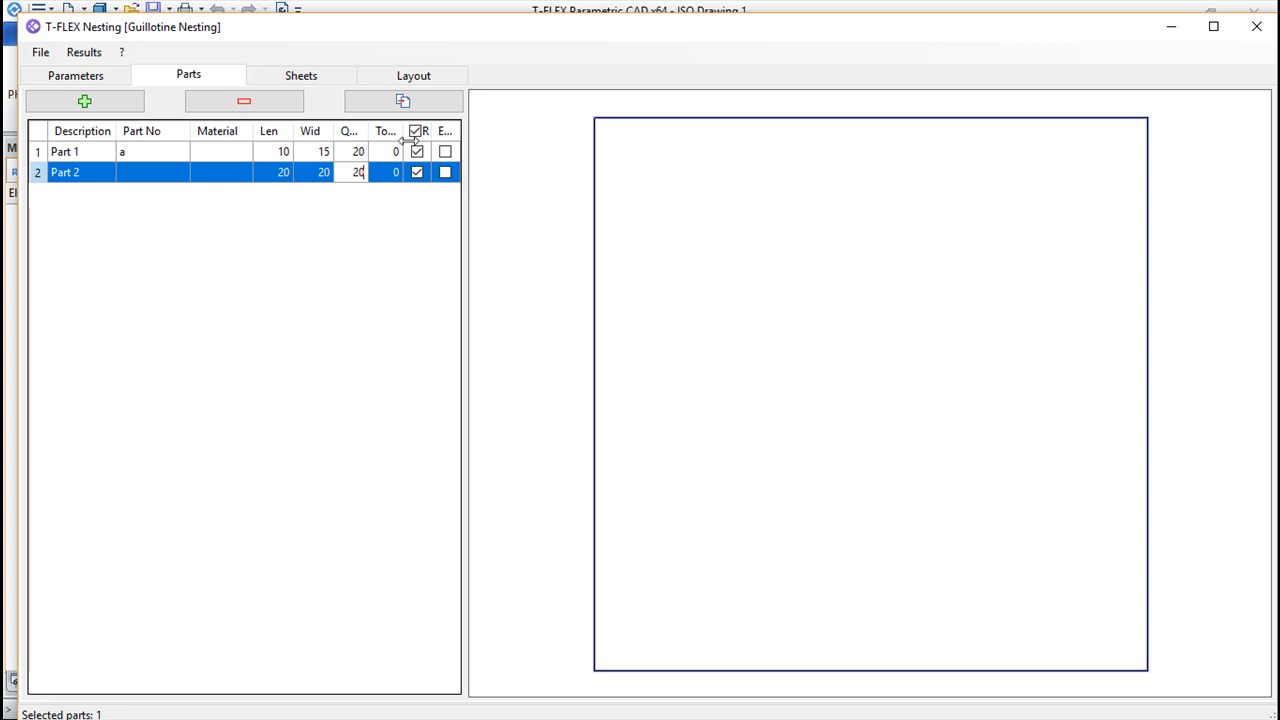
Enter b as the part number of Part 2
{"action": "left_click", "coordinate": [445, 151]}
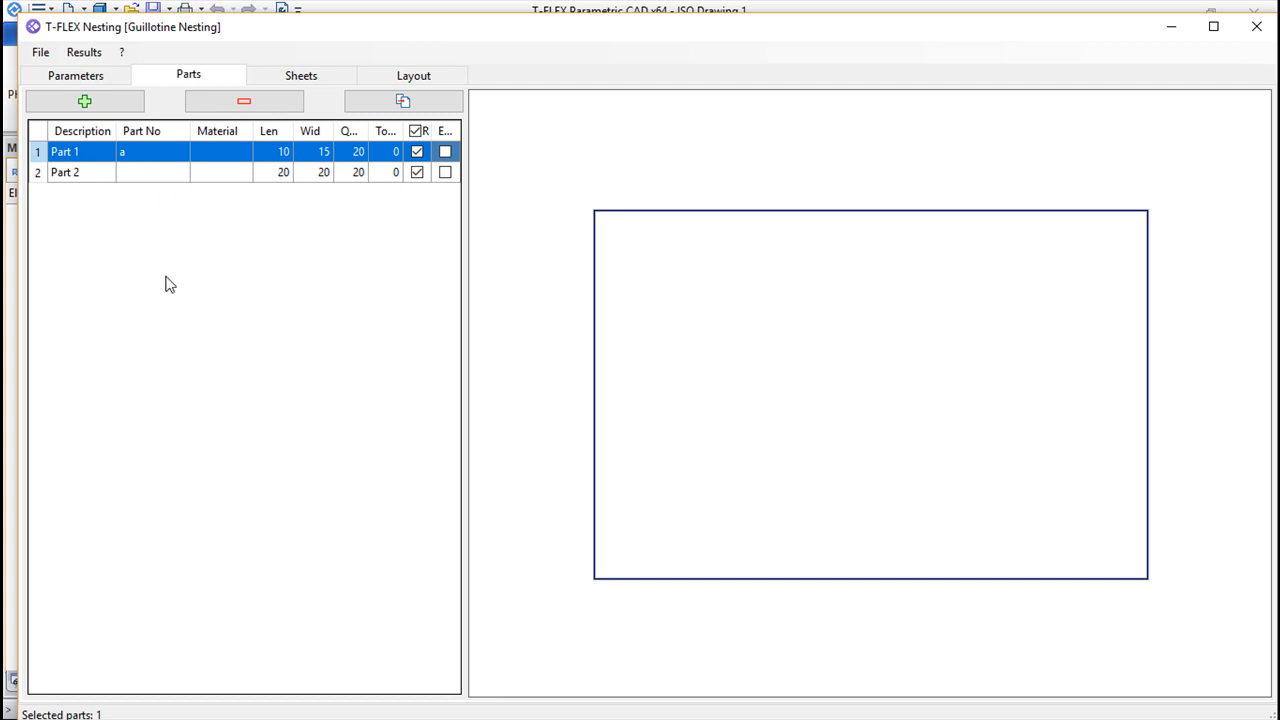
{"action": "left_click", "coordinate": [168, 174]}
{"action": "type", "text": "b"}
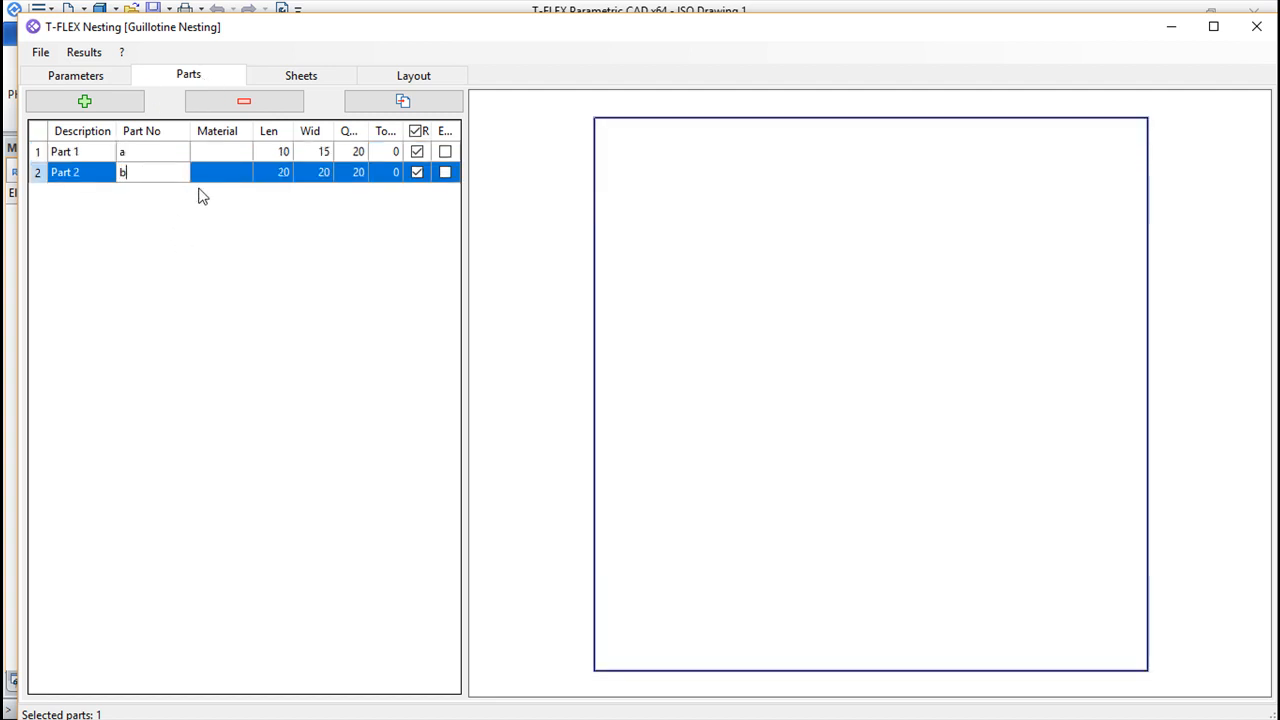
Add one sheet to the sheets list with the default 100 by 100 mm size
{"action": "left_click", "coordinate": [290, 82]}
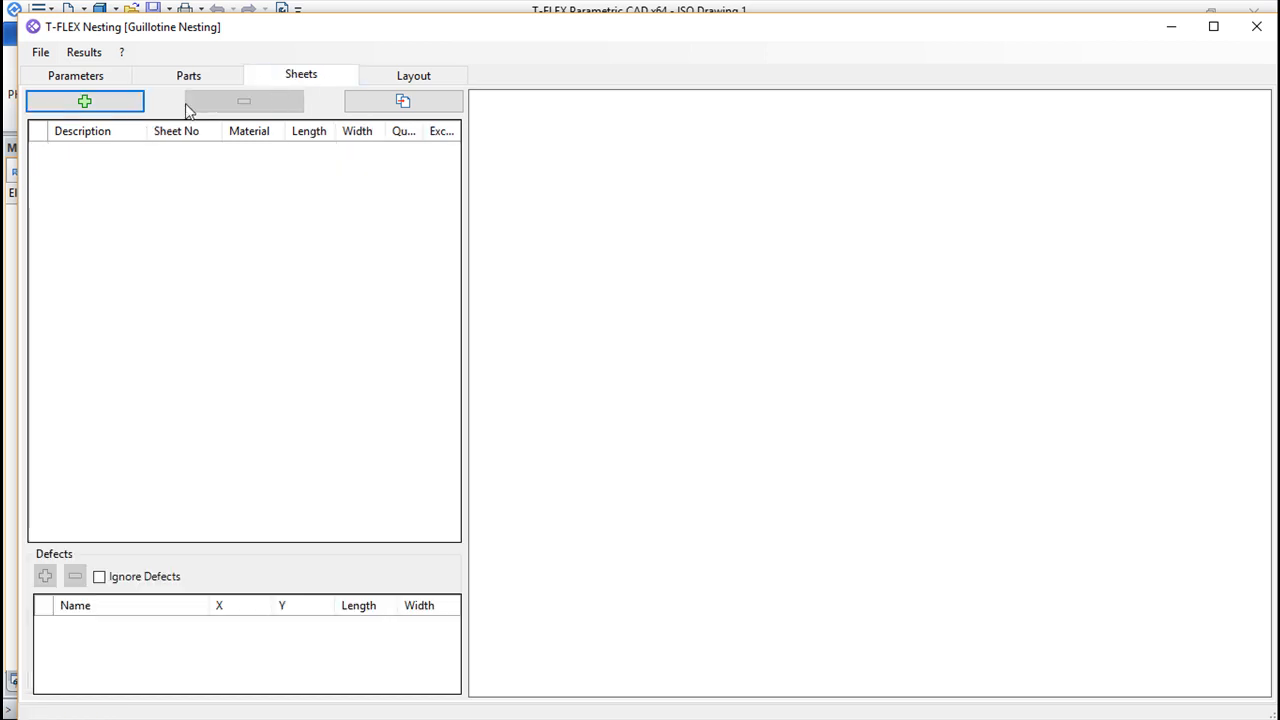
{"action": "left_click", "coordinate": [96, 106]}
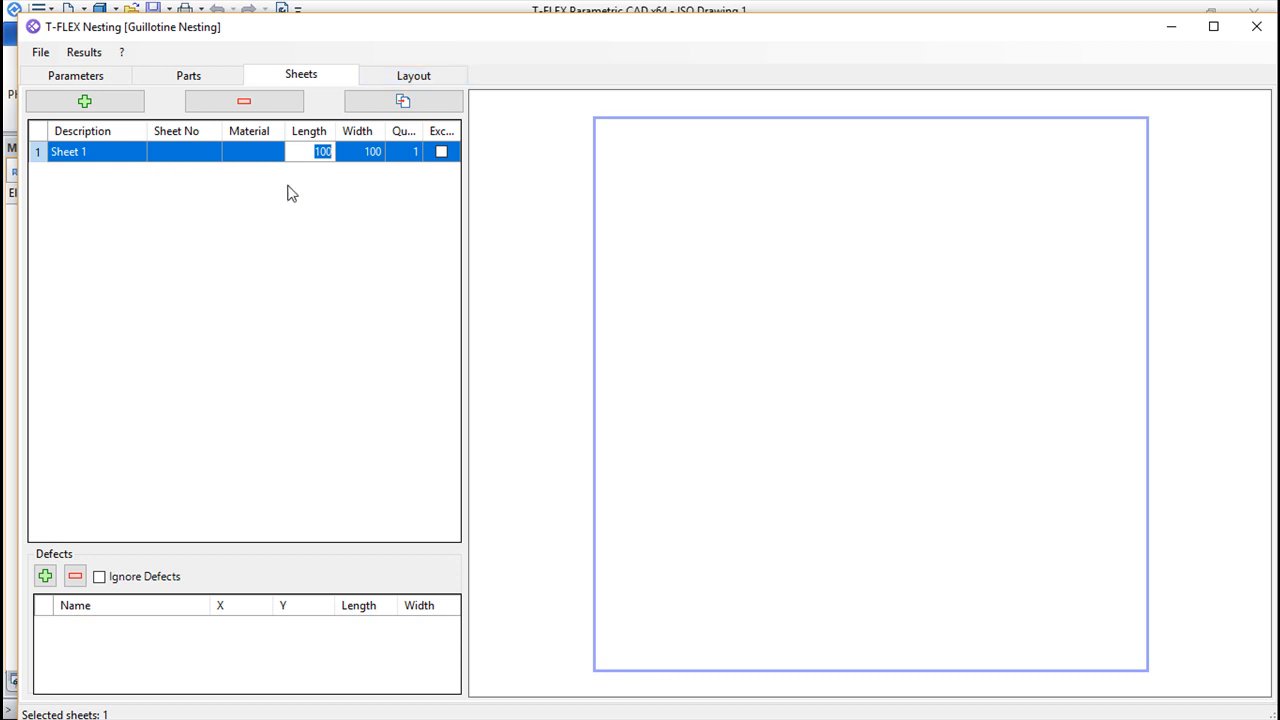
Calculate the guillotine nesting layout and show the cut lines and remnants on the sheet
{"action": "left_click", "coordinate": [407, 80]}
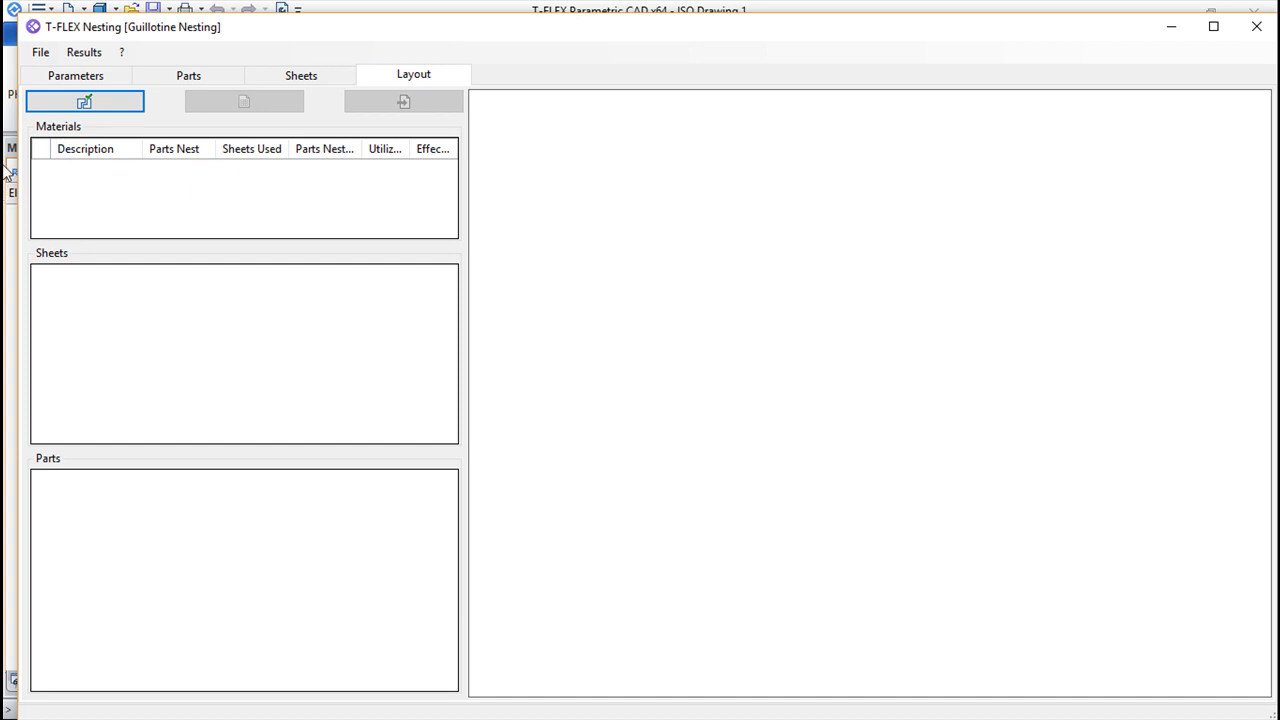
{"action": "left_click", "coordinate": [83, 103]}
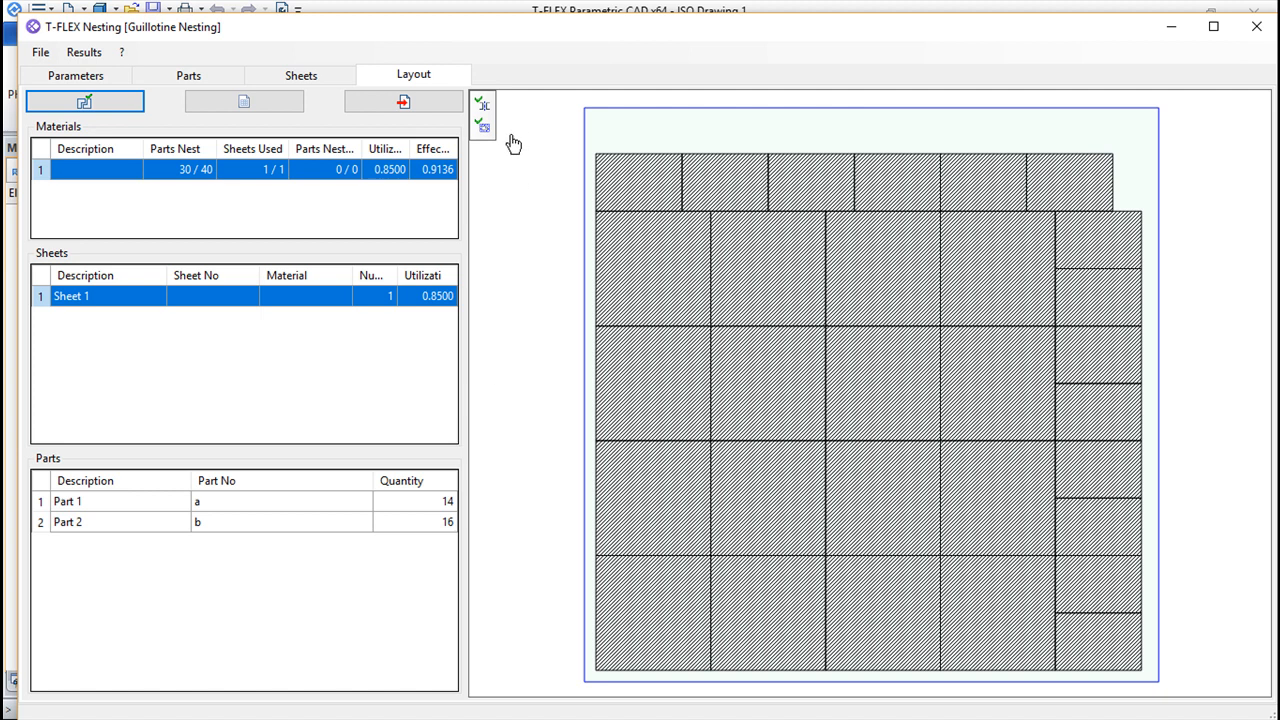
{"action": "left_click", "coordinate": [483, 112]}
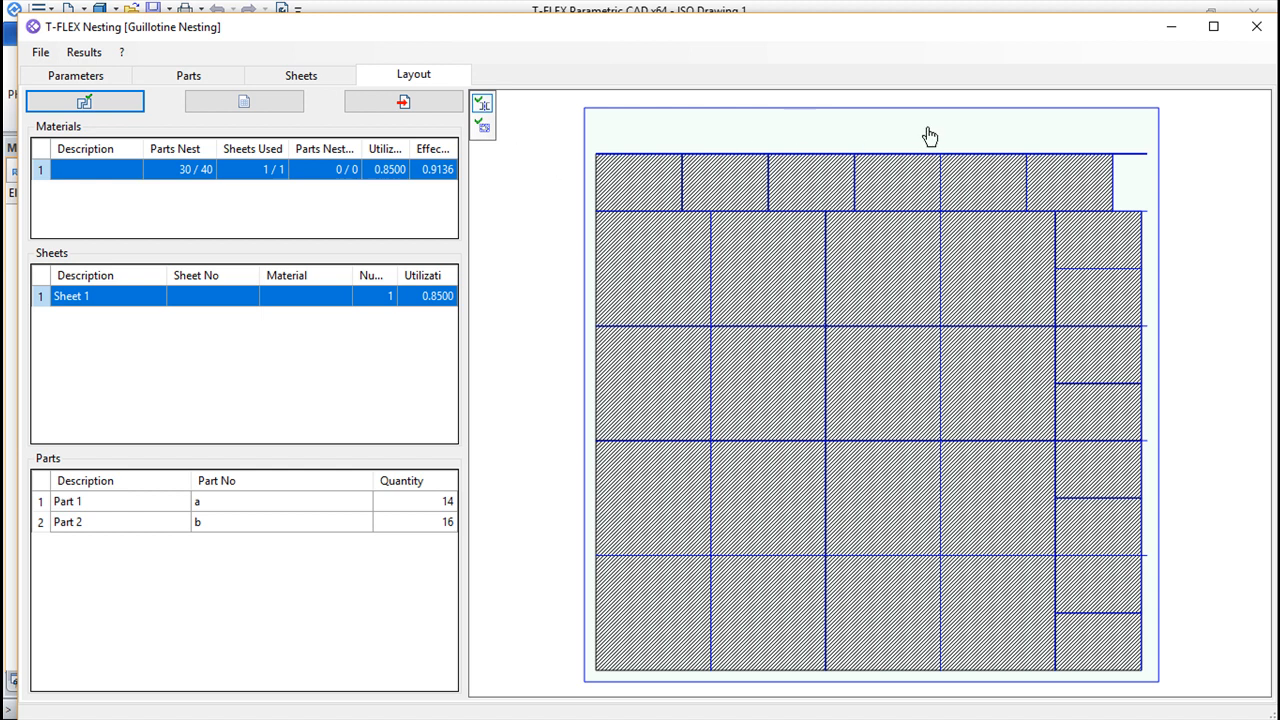
{"action": "left_click", "coordinate": [483, 127]}
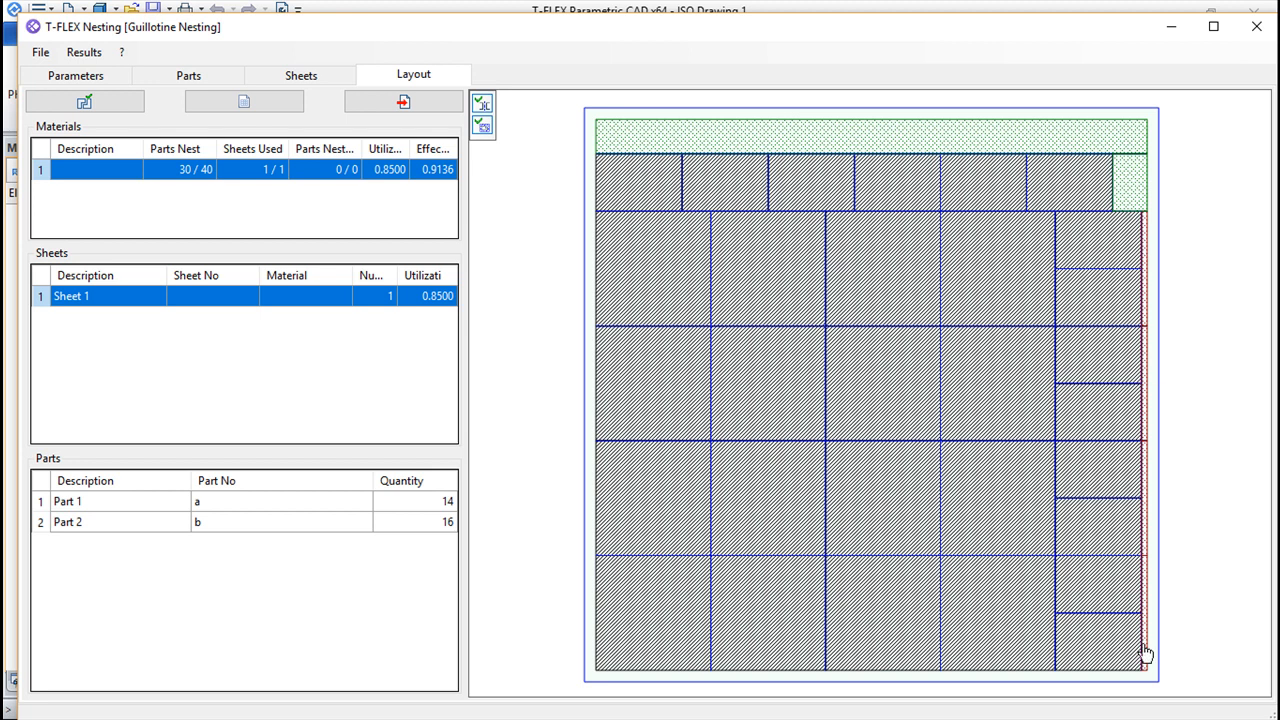
Set the part to sheet distance to 0 and recalculate the nesting layout
{"action": "left_click", "coordinate": [60, 76]}
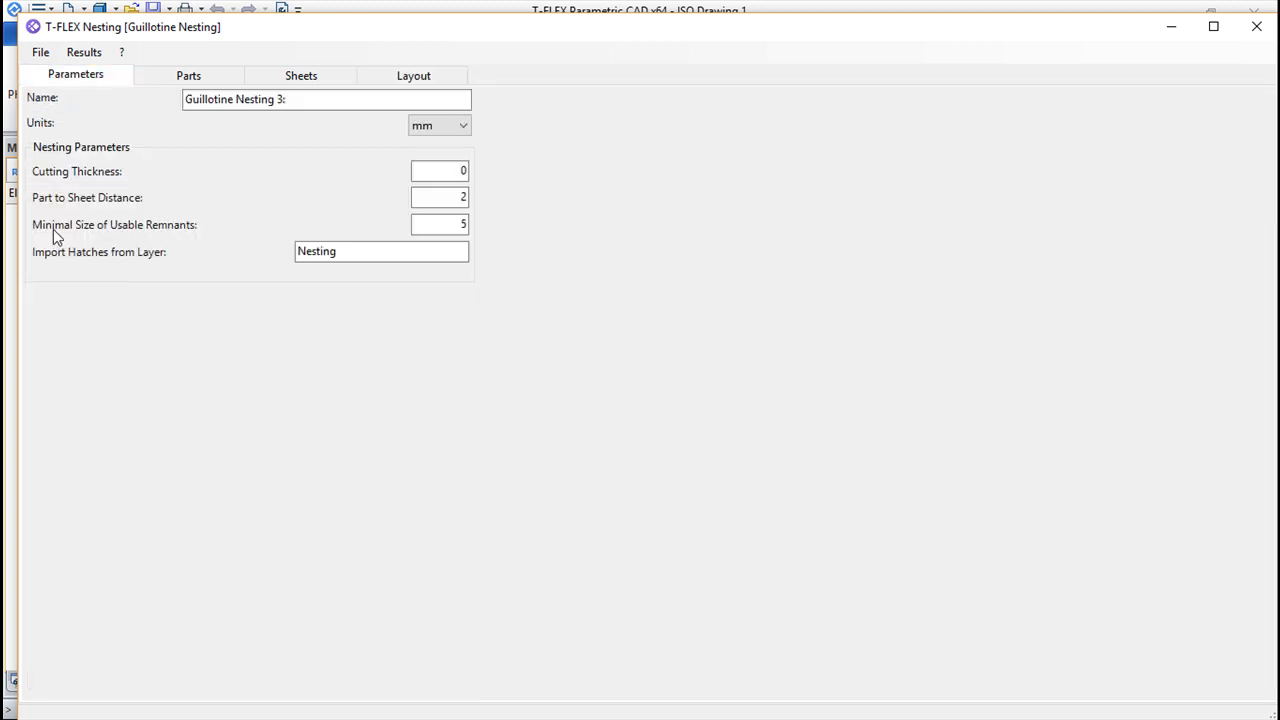
{"action": "left_click", "coordinate": [460, 226]}
{"action": "left_click", "coordinate": [459, 205]}
{"action": "left_click_drag", "start_coordinate": [460, 198], "coordinate": [474, 198]}
{"action": "type", "text": "0"}
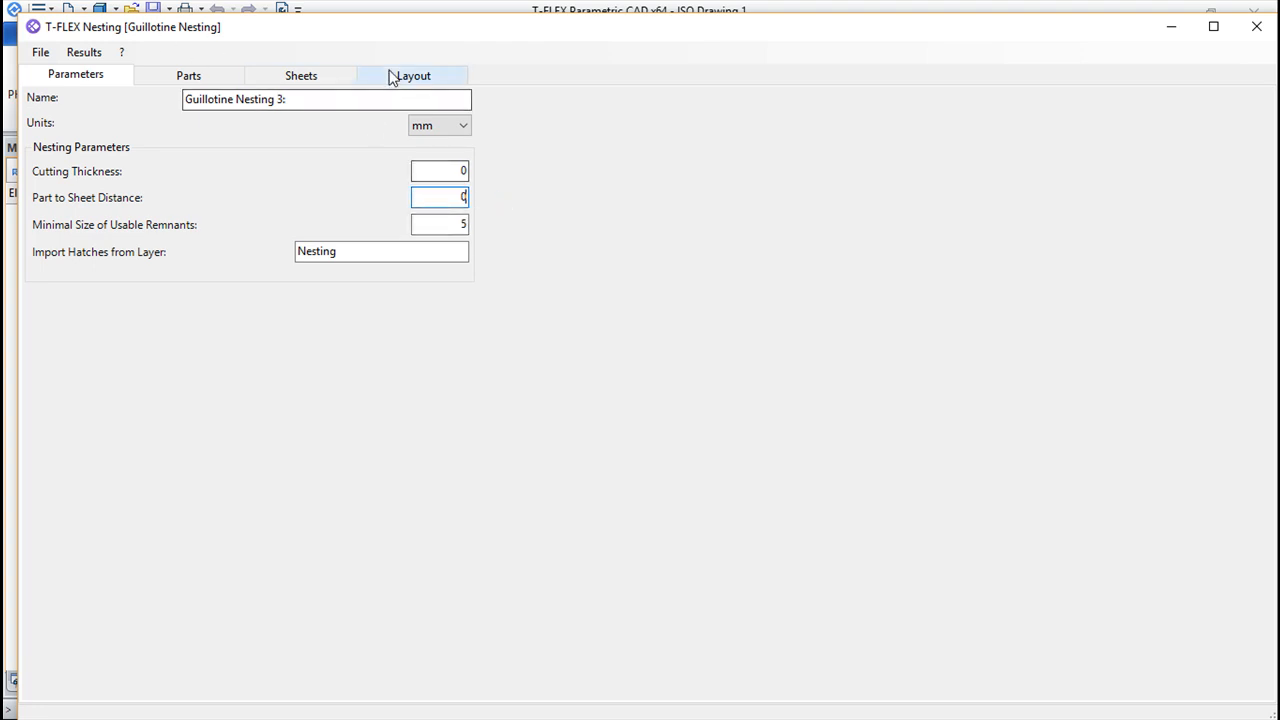
{"action": "left_click", "coordinate": [413, 76]}
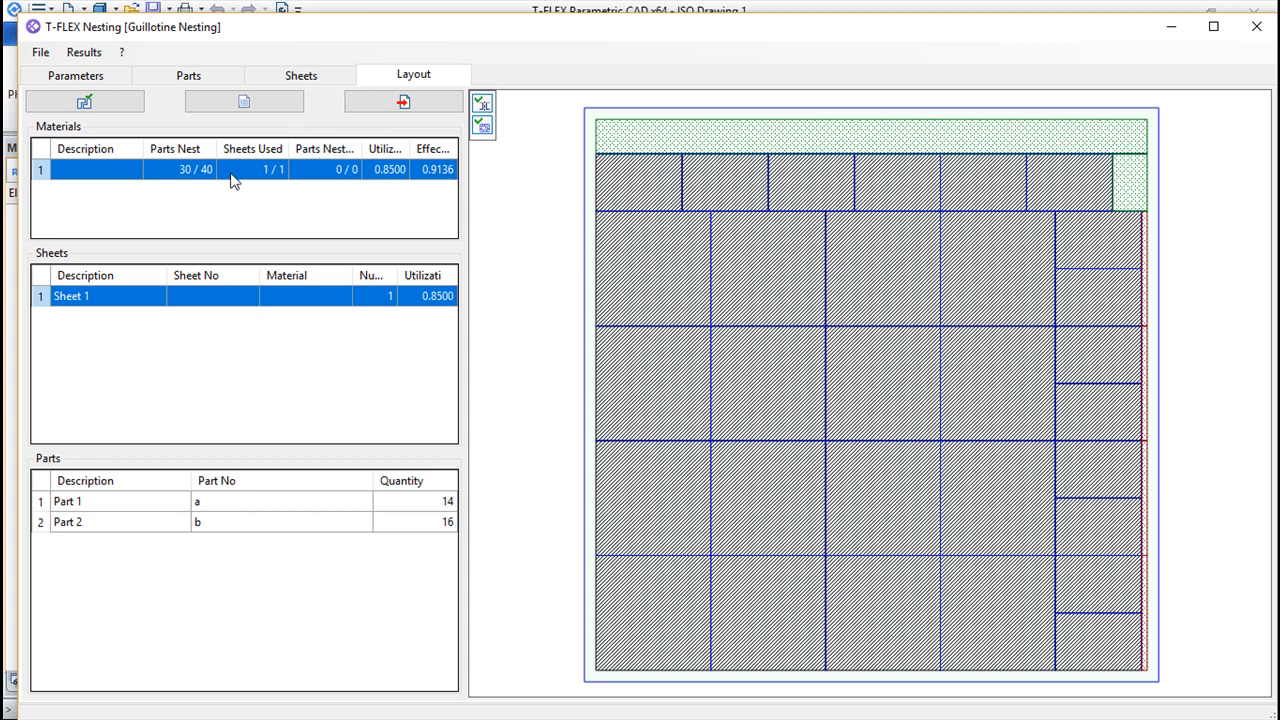
{"action": "left_click", "coordinate": [86, 103]}
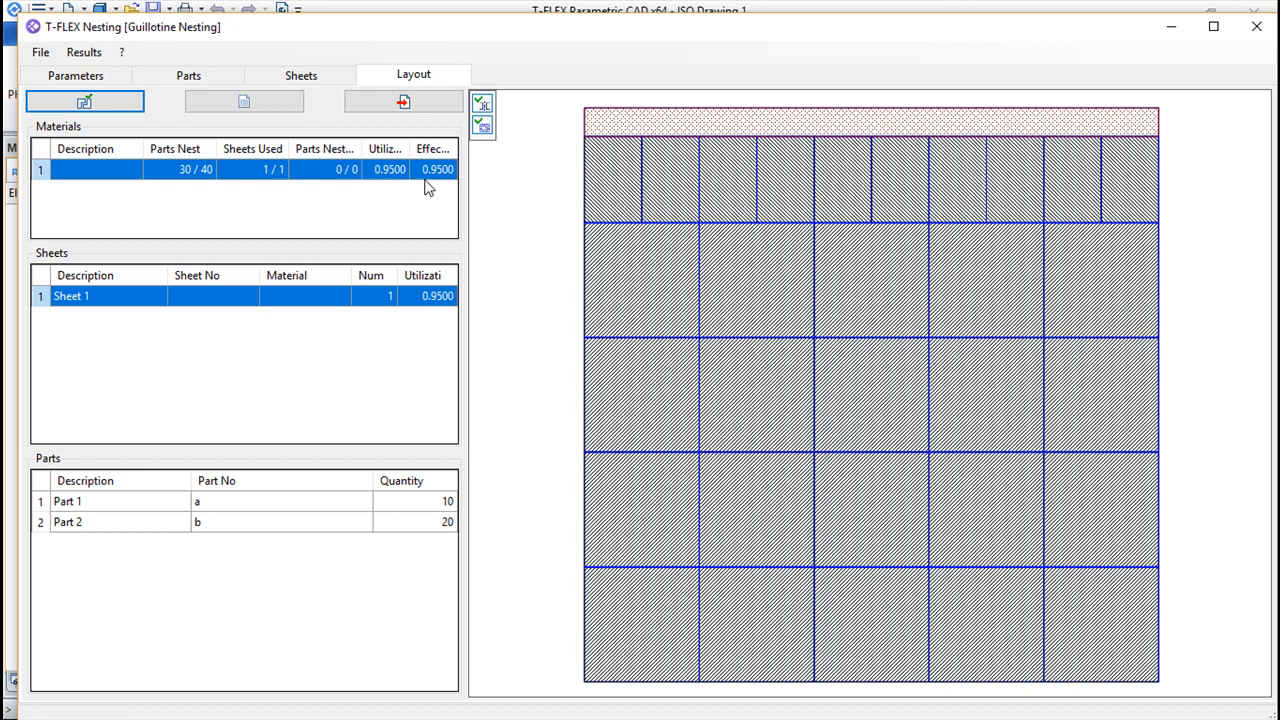
Create a new True-shape Nesting project without saving the changes to the guillotine project
{"action": "left_click", "coordinate": [82, 78]}
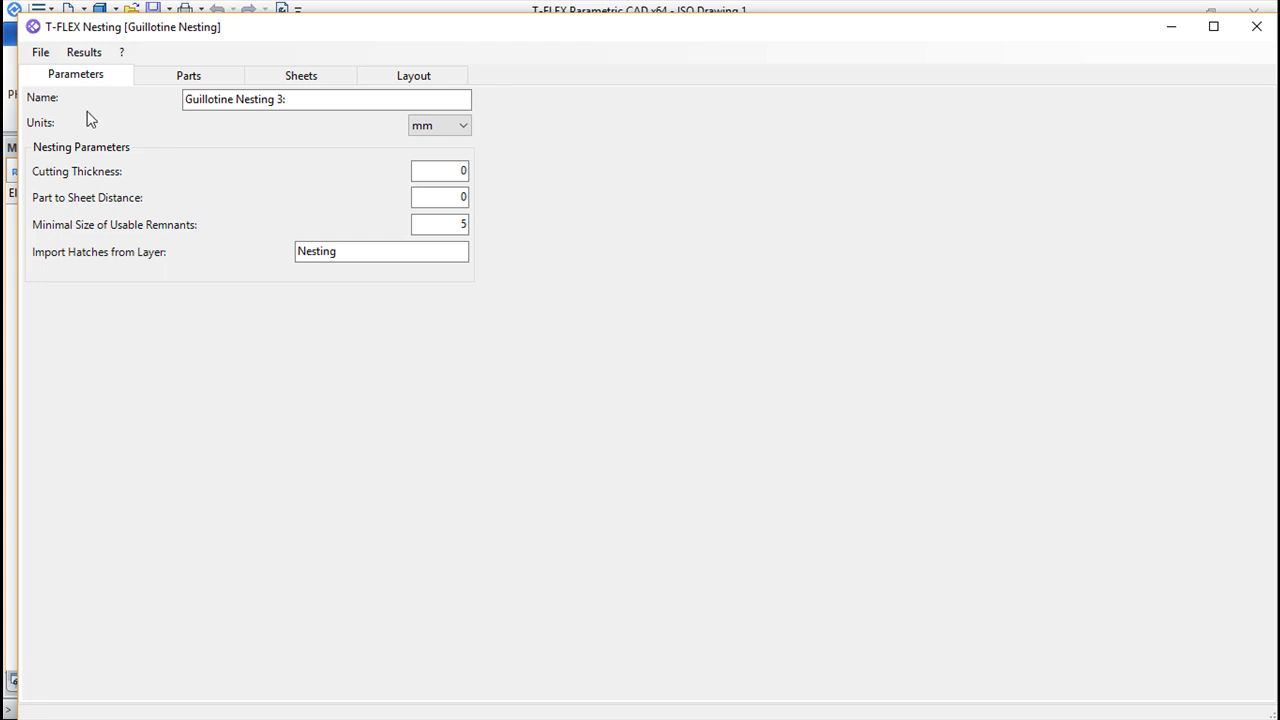
{"action": "left_click", "coordinate": [36, 56]}
{"action": "mouse_move", "coordinate": [88, 70]}
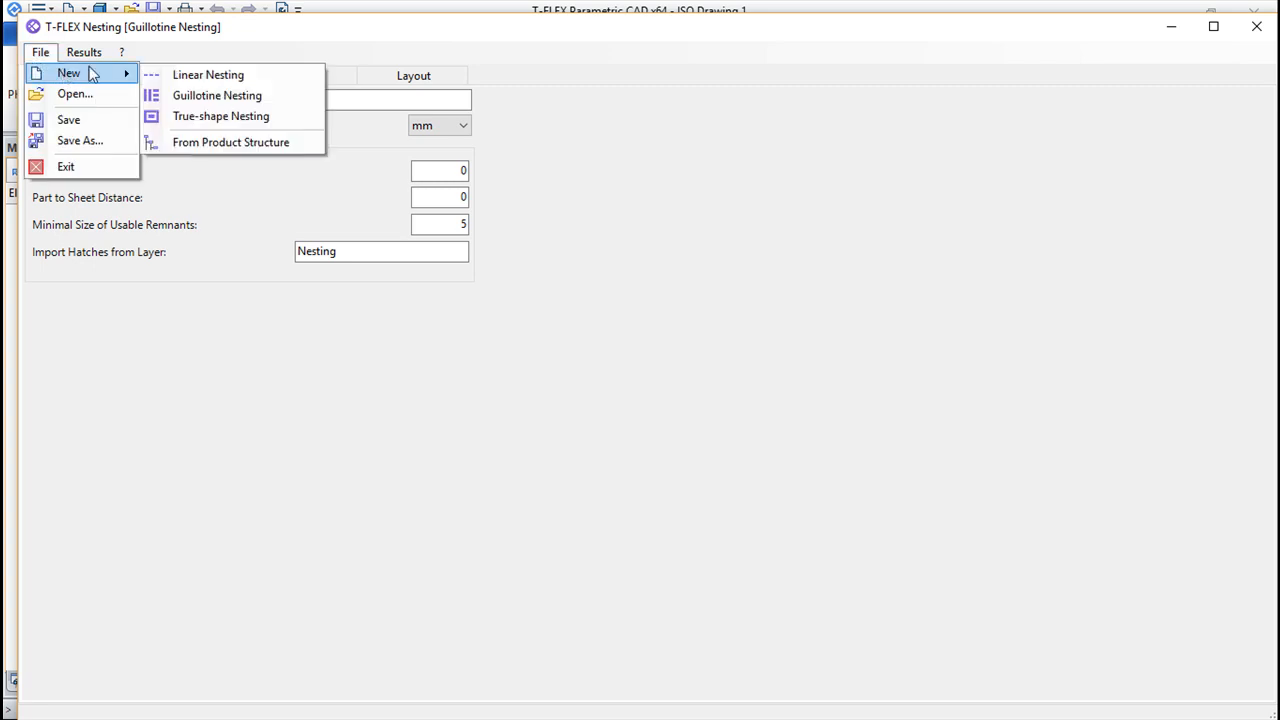
{"action": "left_click", "coordinate": [236, 117]}
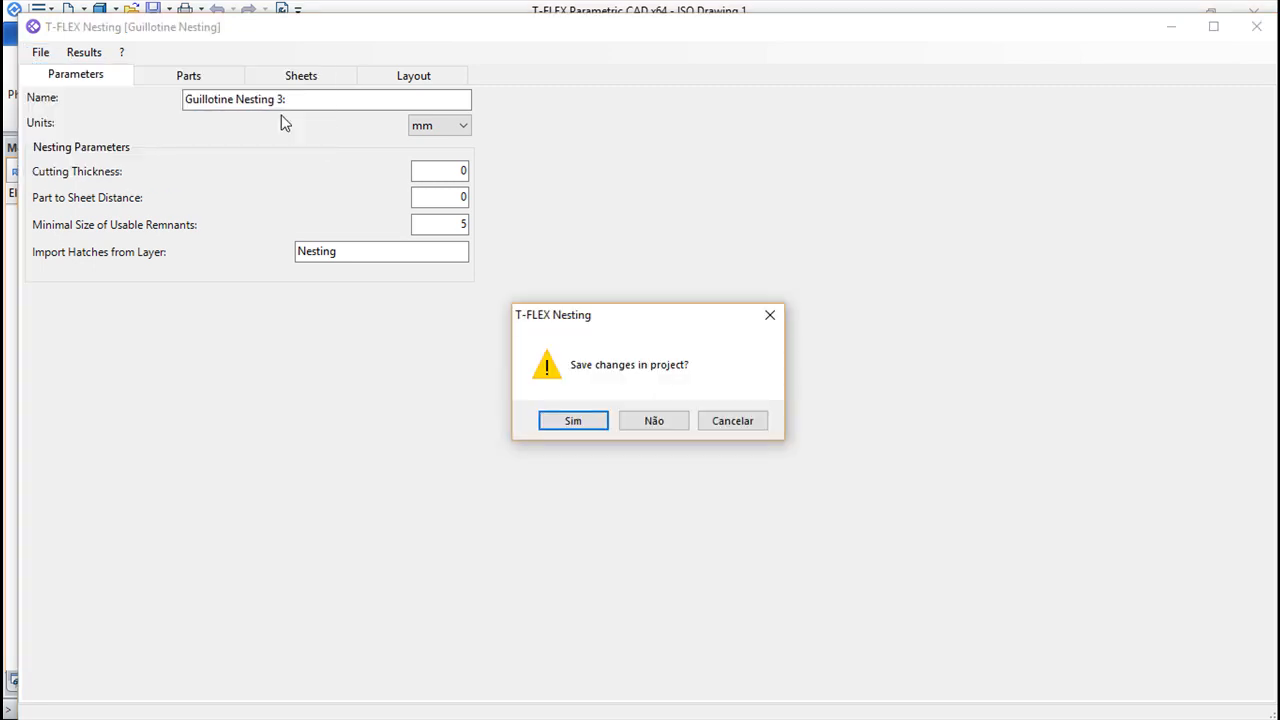
{"action": "left_click", "coordinate": [654, 421]}
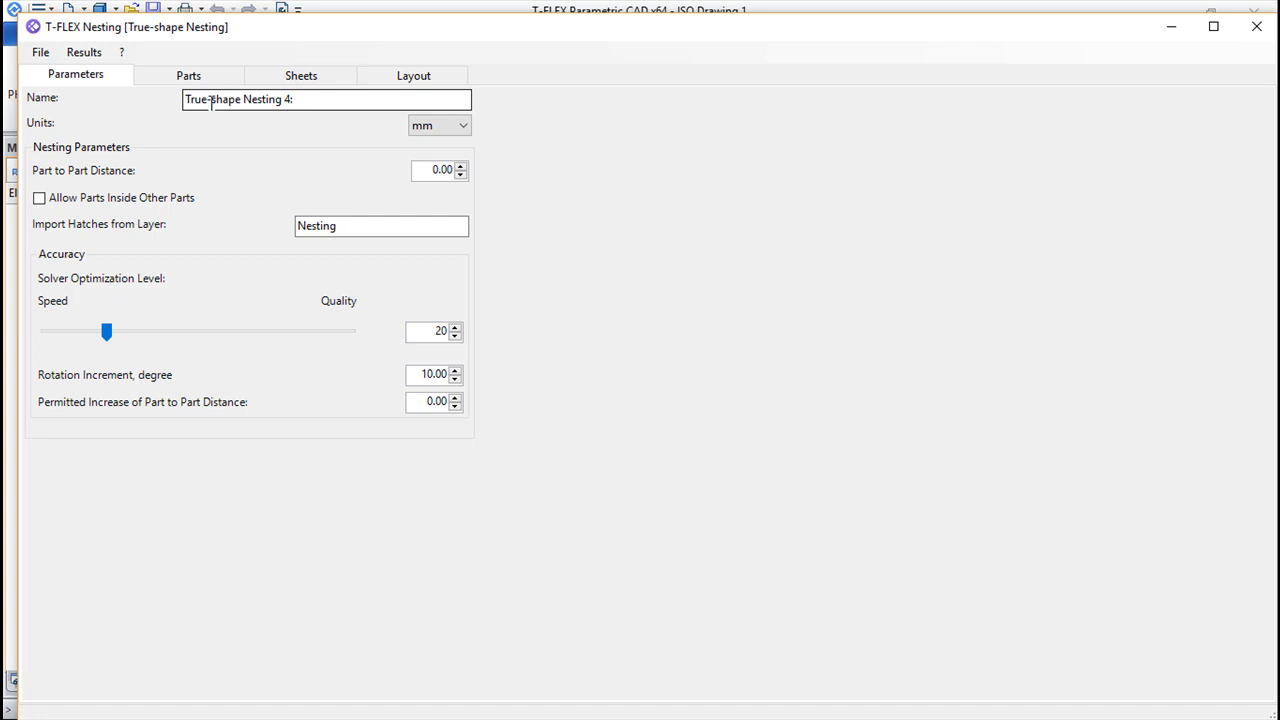
Set the part to part distance to 1 mm and keep Nesting as the layer for importing hatches
{"action": "left_click", "coordinate": [297, 99]}
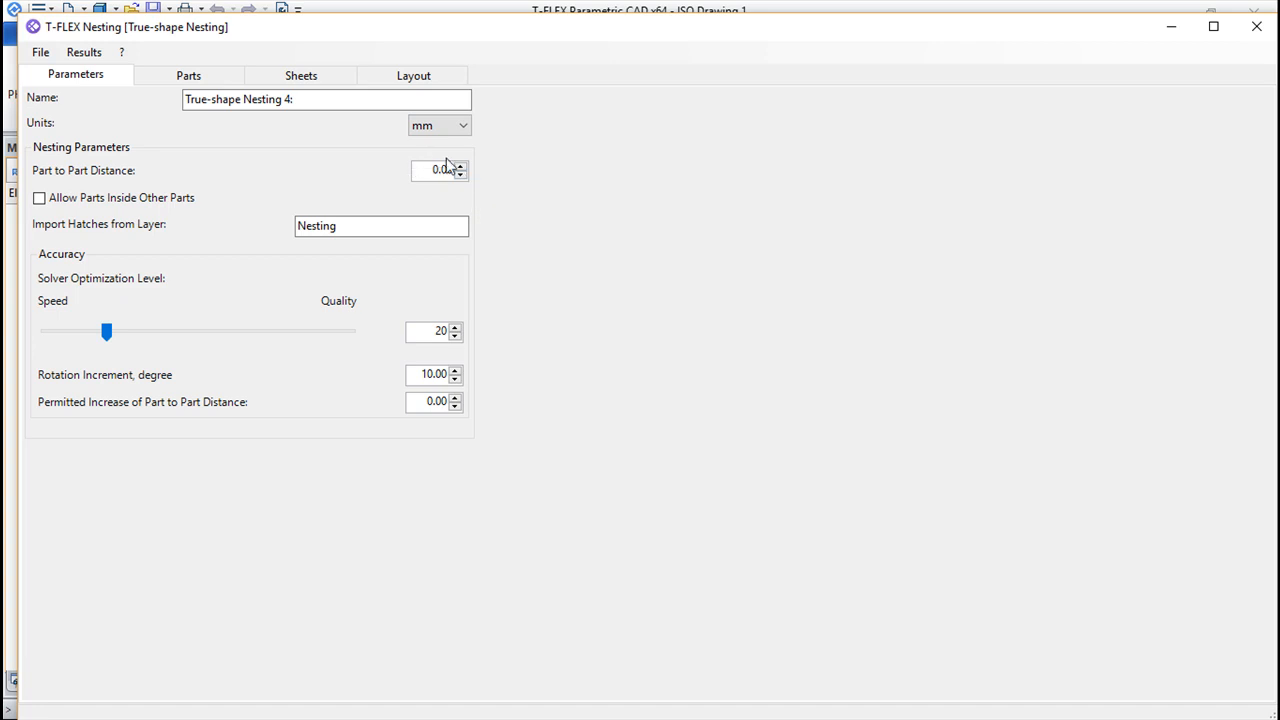
{"action": "left_click_drag", "start_coordinate": [430, 170], "coordinate": [489, 182]}
{"action": "type", "text": "1"}
{"action": "double_click", "coordinate": [364, 228]}
{"action": "left_click", "coordinate": [366, 225]}
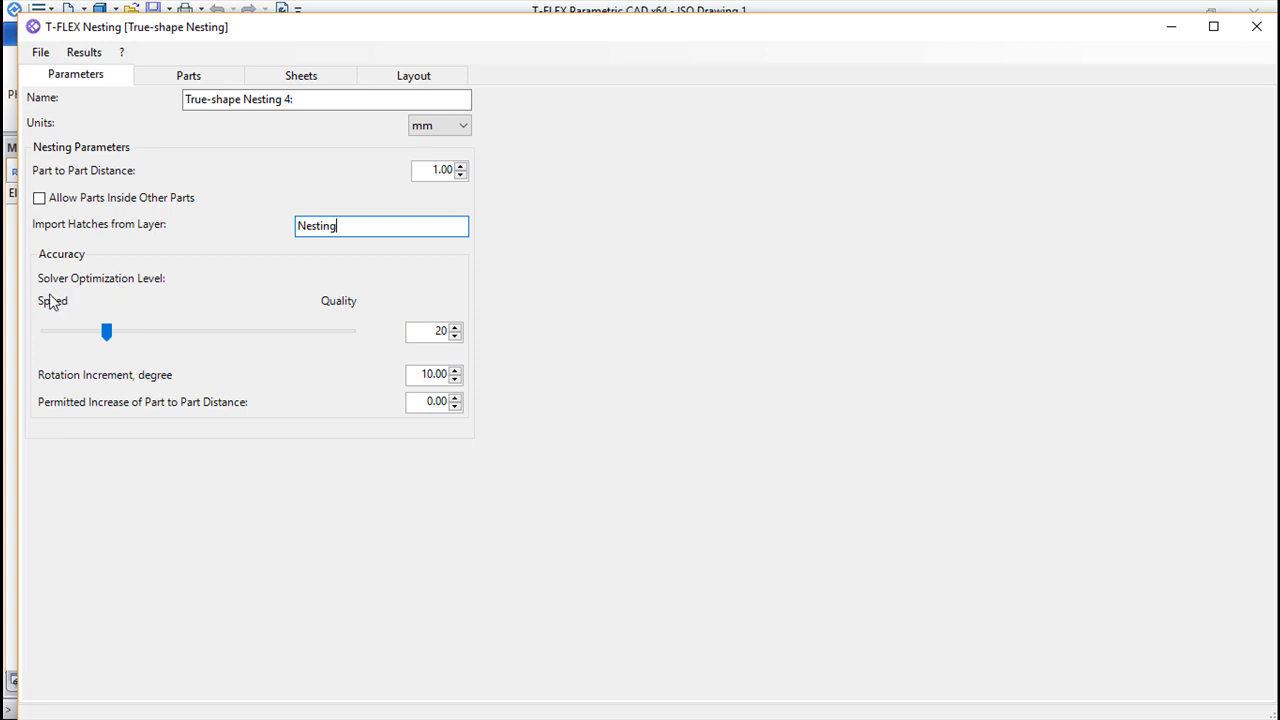
Set the solver optimization level to 23 and the rotation increment to 5 degrees
{"action": "left_click", "coordinate": [104, 335]}
{"action": "left_click_drag", "start_coordinate": [104, 335], "coordinate": [44, 342]}
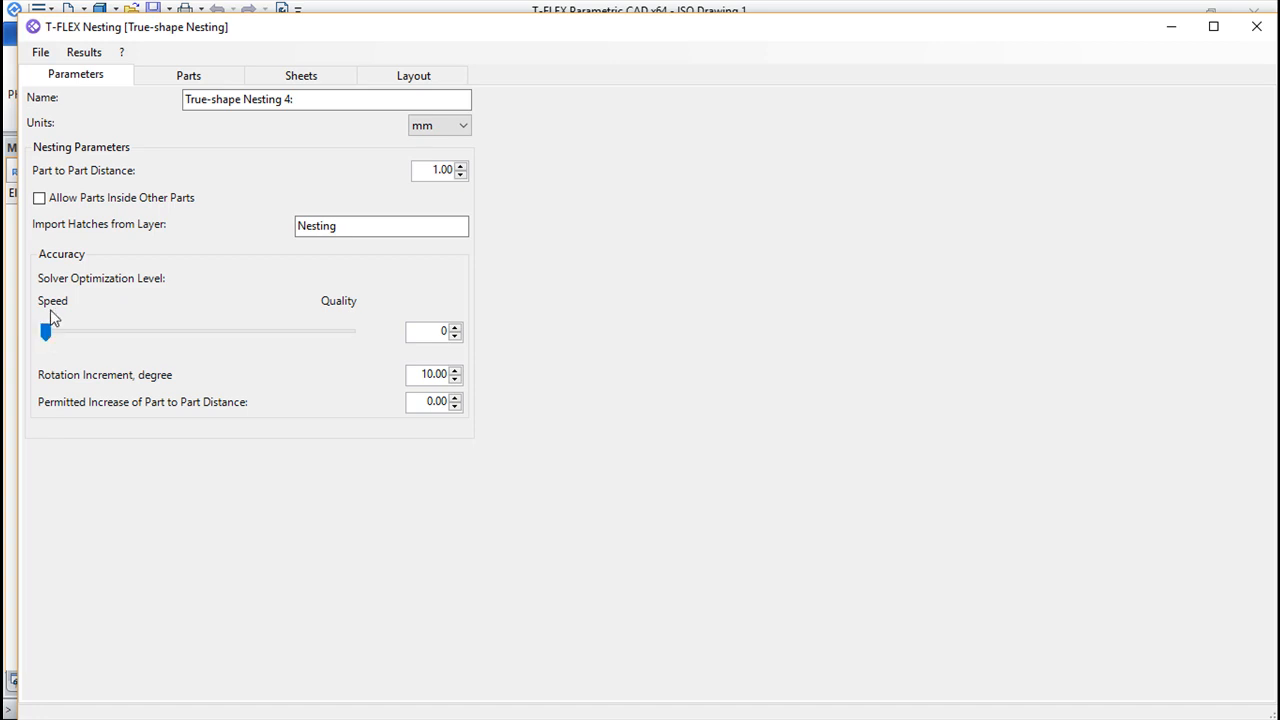
{"action": "left_click_drag", "start_coordinate": [46, 335], "coordinate": [357, 350]}
{"action": "left_click_drag", "start_coordinate": [349, 332], "coordinate": [134, 334]}
{"action": "left_click_drag", "start_coordinate": [134, 346], "coordinate": [120, 343]}
{"action": "left_click_drag", "start_coordinate": [417, 373], "coordinate": [487, 370]}
{"action": "type", "text": "5"}
Add a rectangular part of 10 by 10 mm to the parts list with a quantity of 20
{"action": "left_click", "coordinate": [189, 80]}
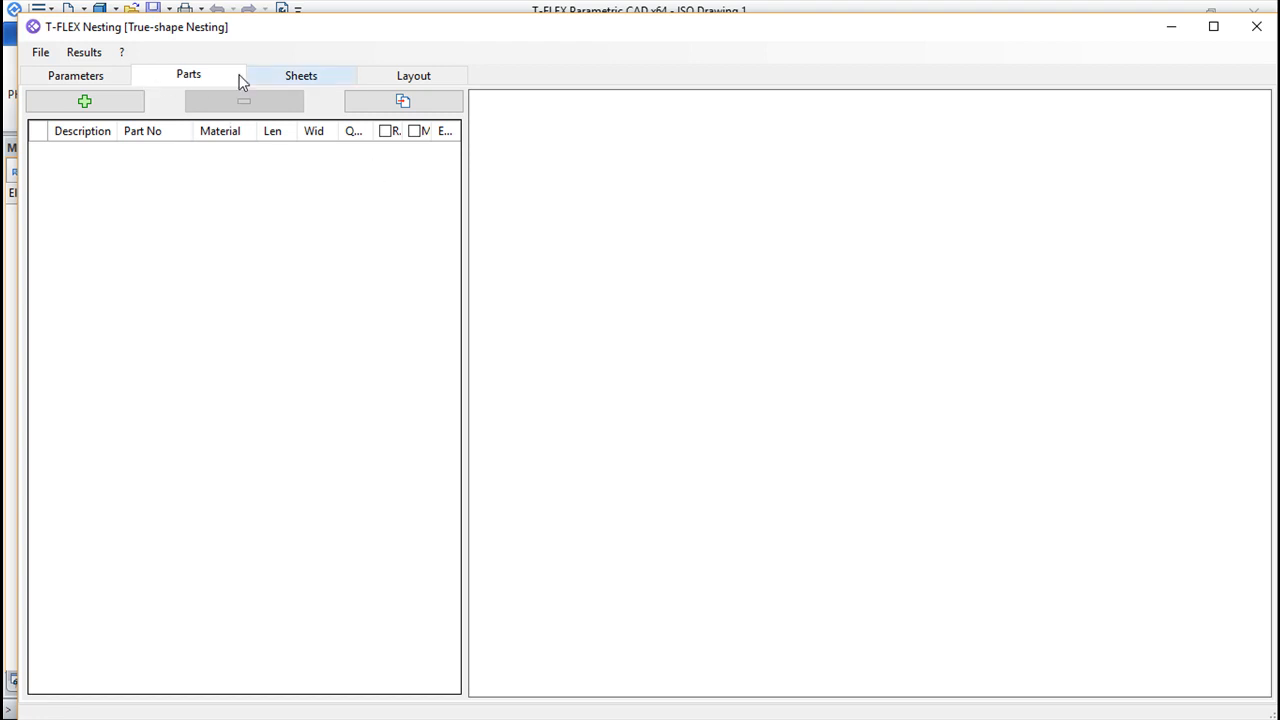
{"action": "left_click", "coordinate": [90, 103]}
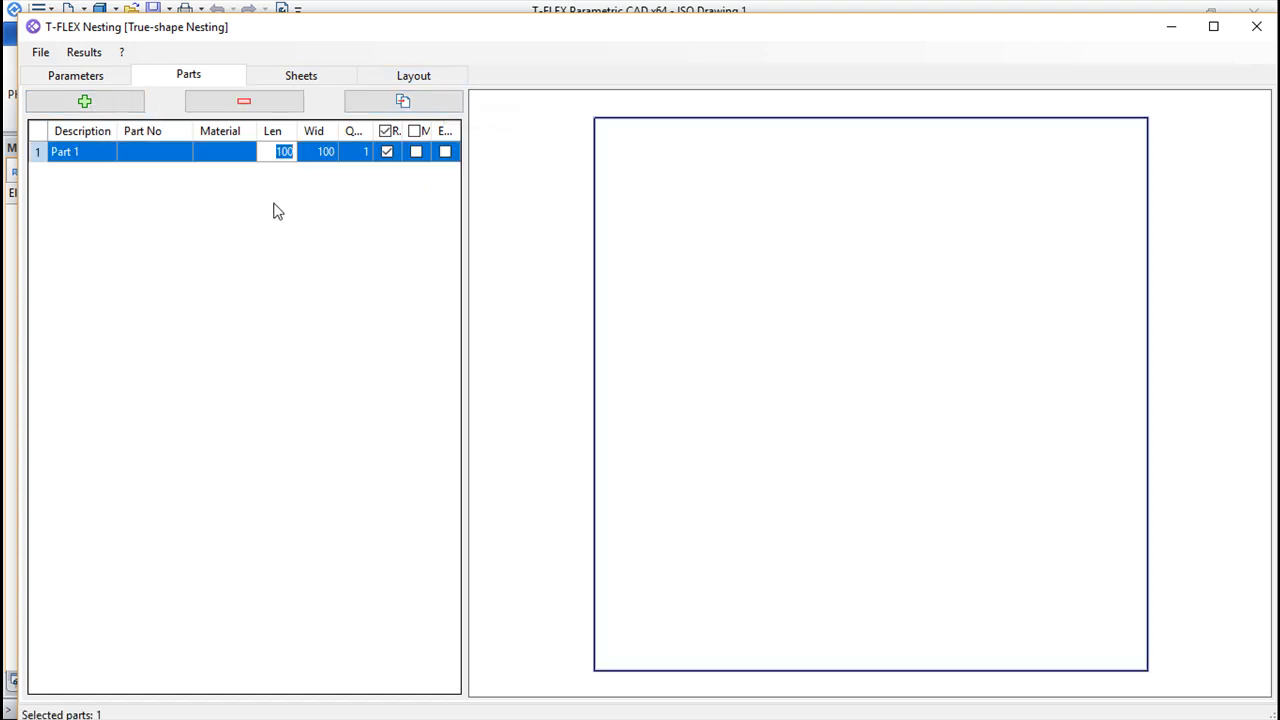
{"action": "type", "text": "10"}
{"action": "left_click", "coordinate": [320, 152]}
{"action": "left_click", "coordinate": [333, 155]}
{"action": "type", "text": "10"}
{"action": "left_click", "coordinate": [366, 153]}
{"action": "left_click", "coordinate": [367, 155]}
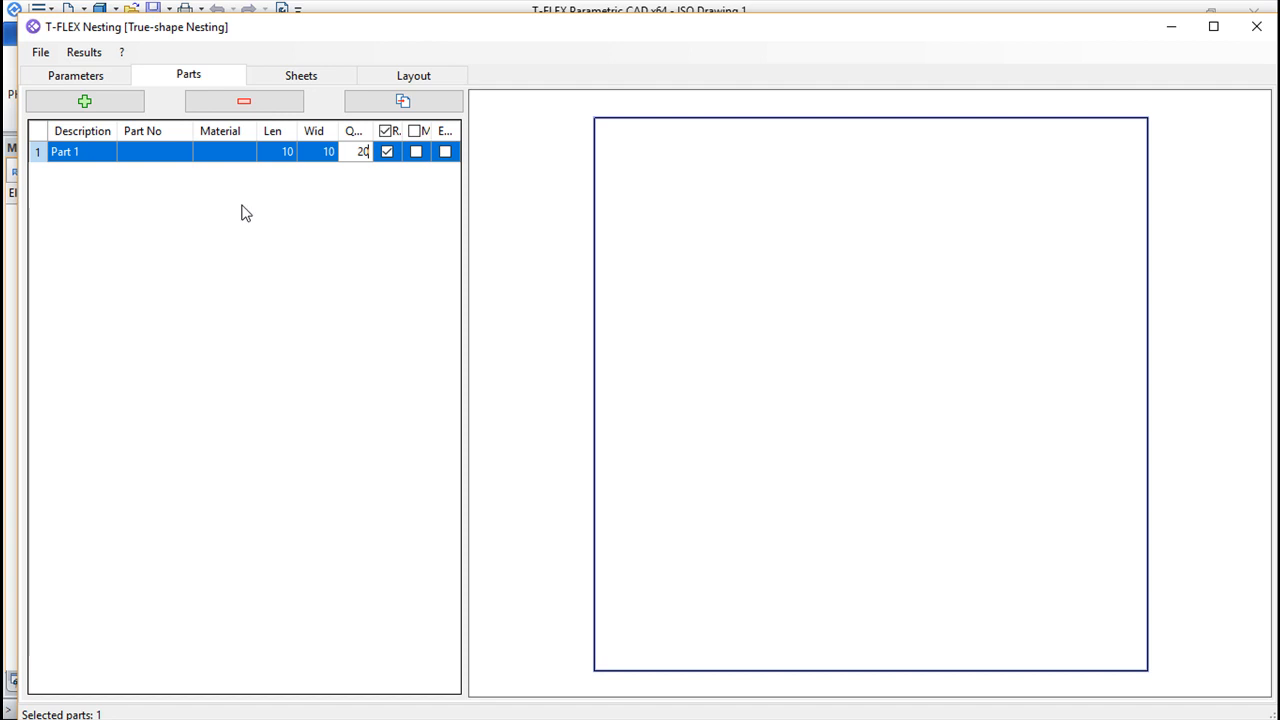
{"action": "key", "text": "Return"}
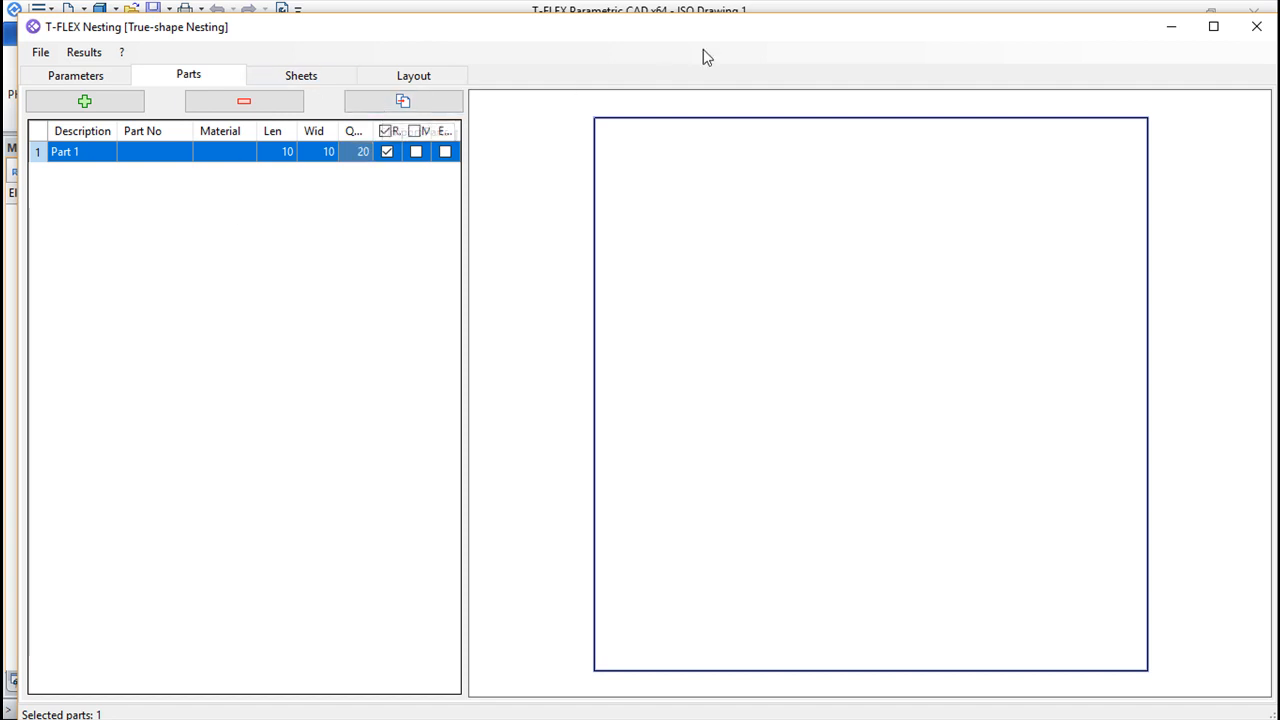
Switch to T-FLEX Parametric CAD and sketch two concentric circles about 42 mm and 31 mm in diameter on the drawing
{"action": "left_click", "coordinate": [781, 13]}
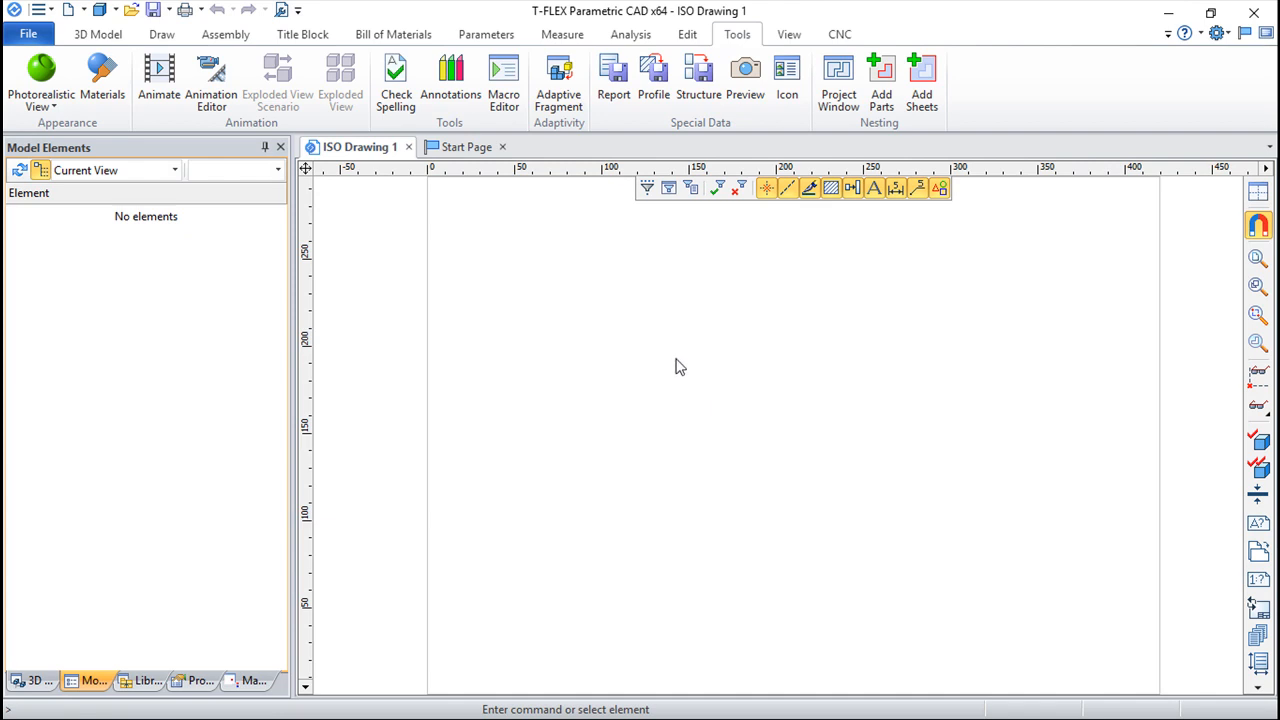
{"action": "left_click", "coordinate": [161, 36]}
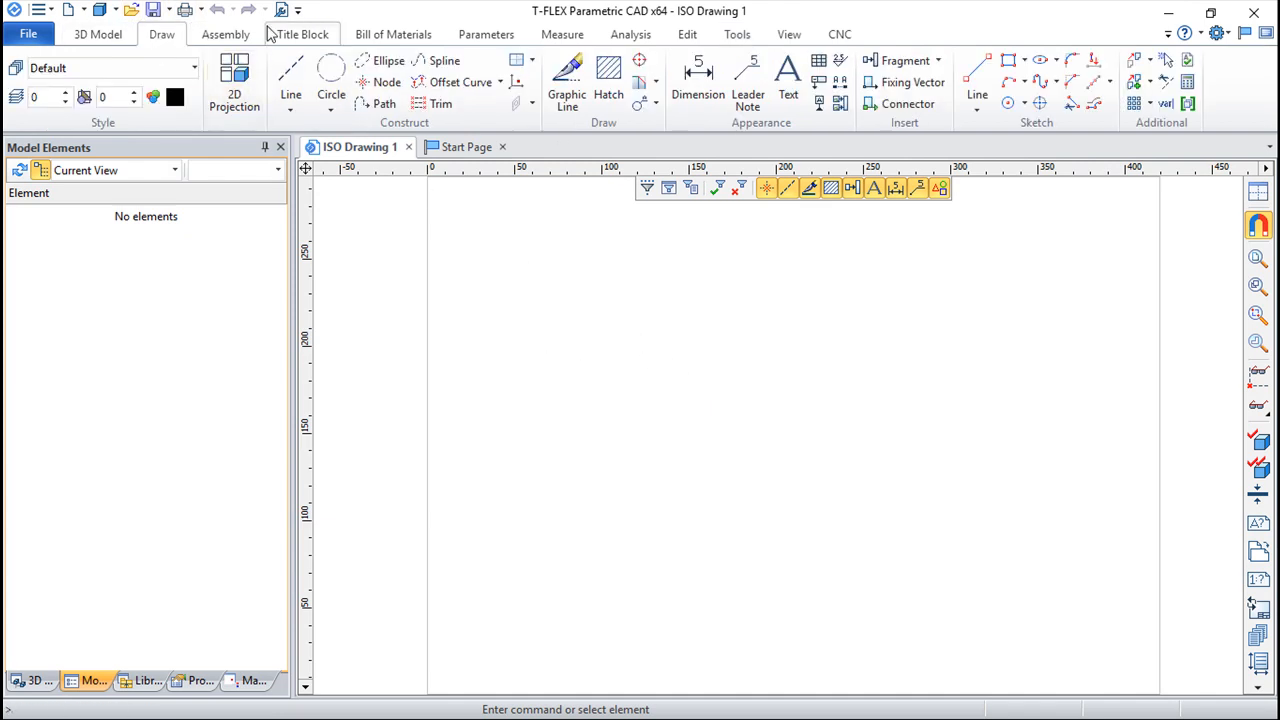
{"action": "left_click", "coordinate": [1009, 106]}
{"action": "left_click", "coordinate": [668, 331]}
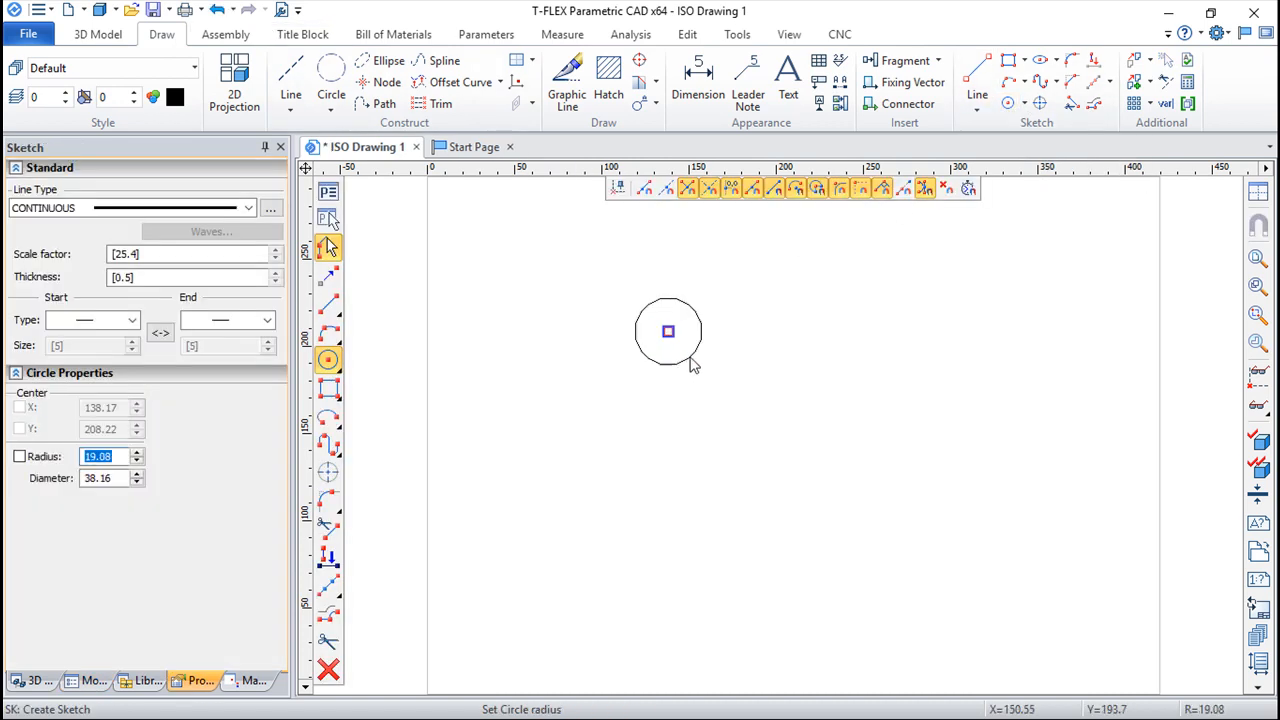
{"action": "left_click", "coordinate": [703, 346]}
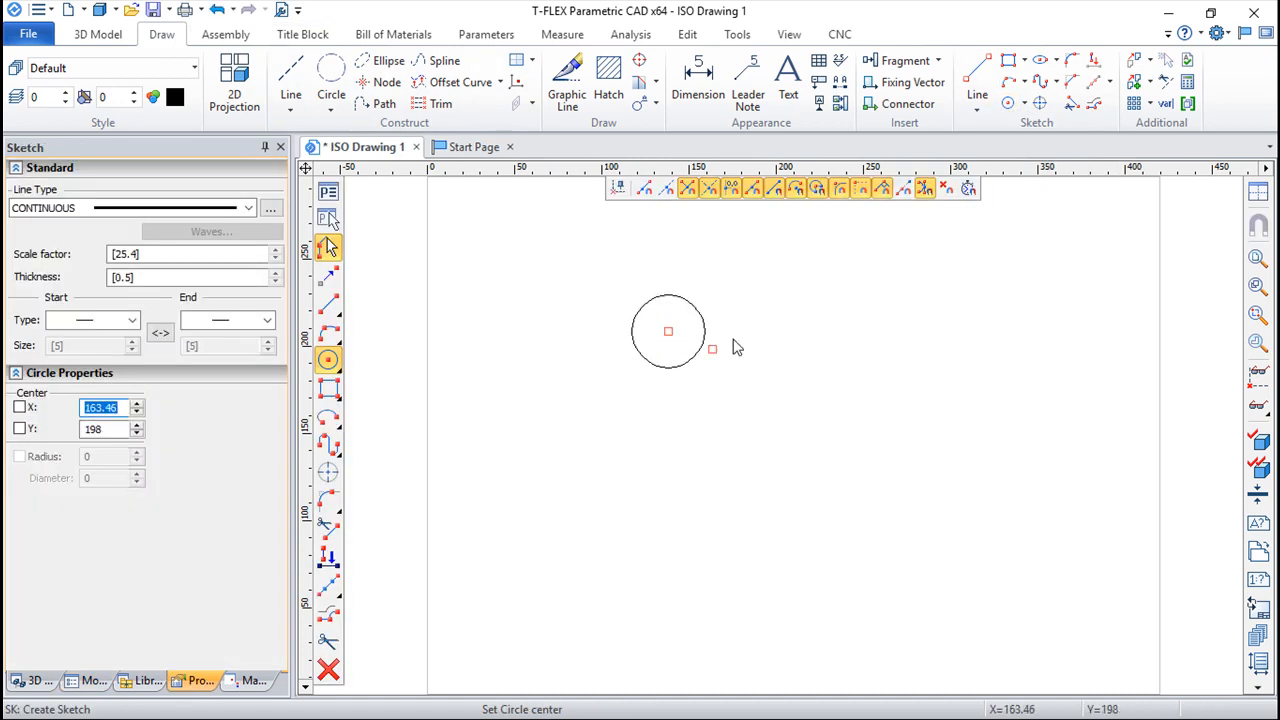
{"action": "left_click", "coordinate": [670, 334]}
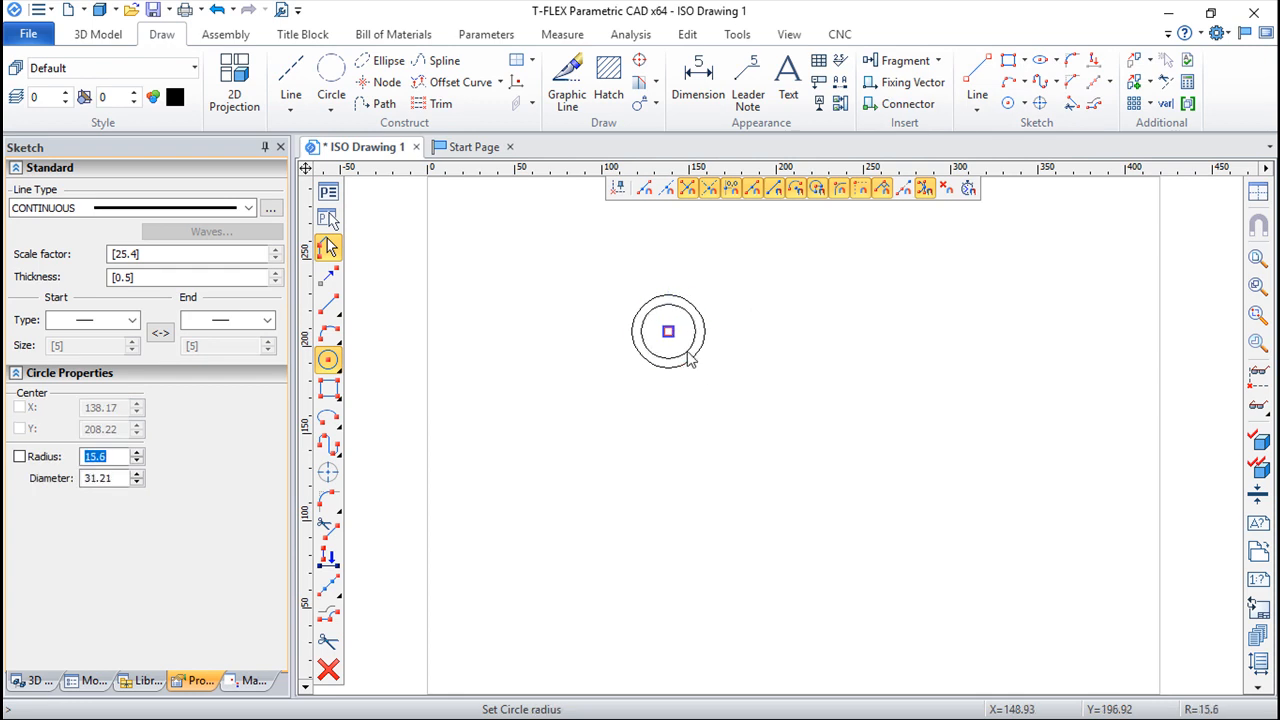
{"action": "left_click", "coordinate": [692, 360]}
{"action": "scroll", "coordinate": [718, 312], "scroll_direction": "up", "scroll_amount": 3}
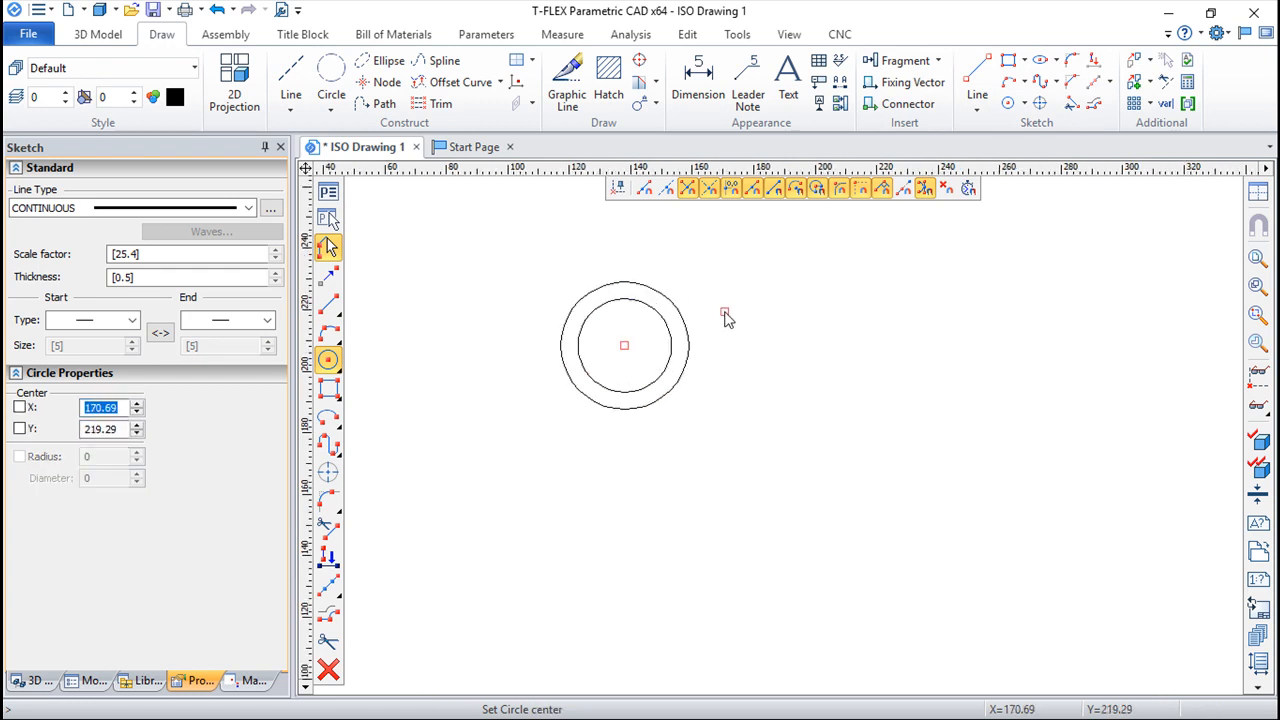
Hatch the ring between the two concentric circles
{"action": "left_click", "coordinate": [608, 80]}
{"action": "left_click", "coordinate": [624, 298]}
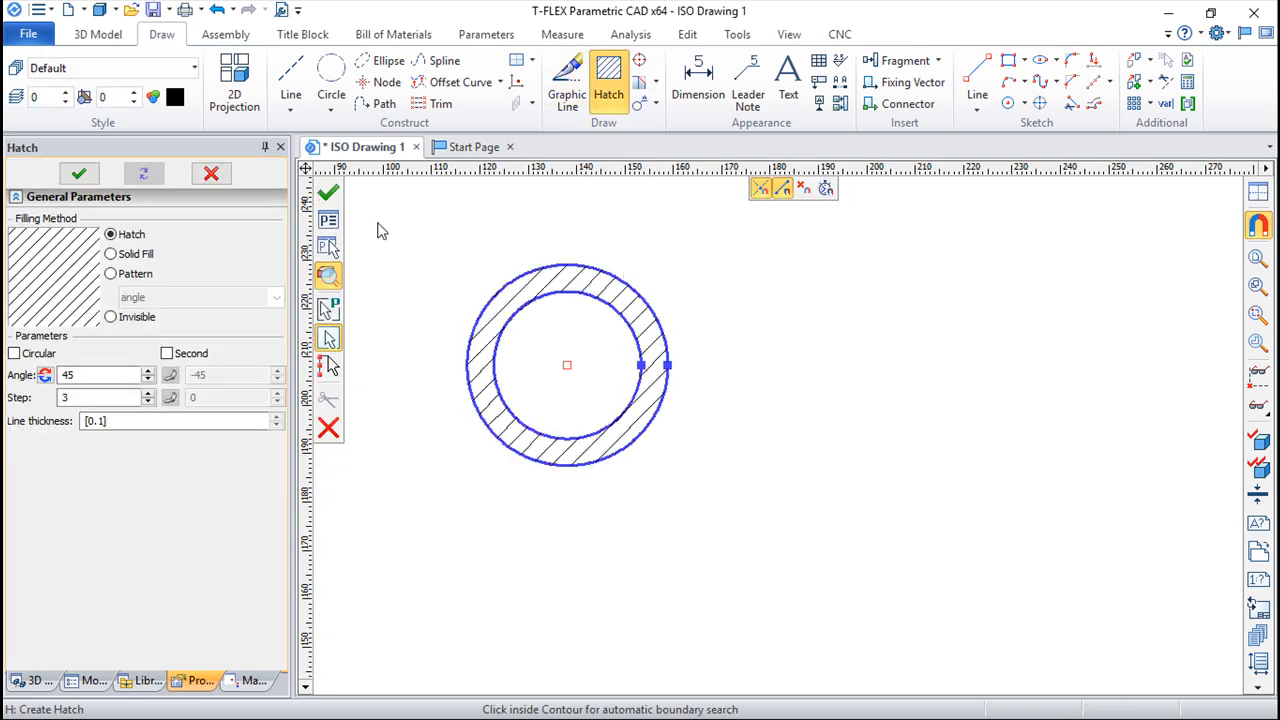
{"action": "left_click", "coordinate": [330, 193]}
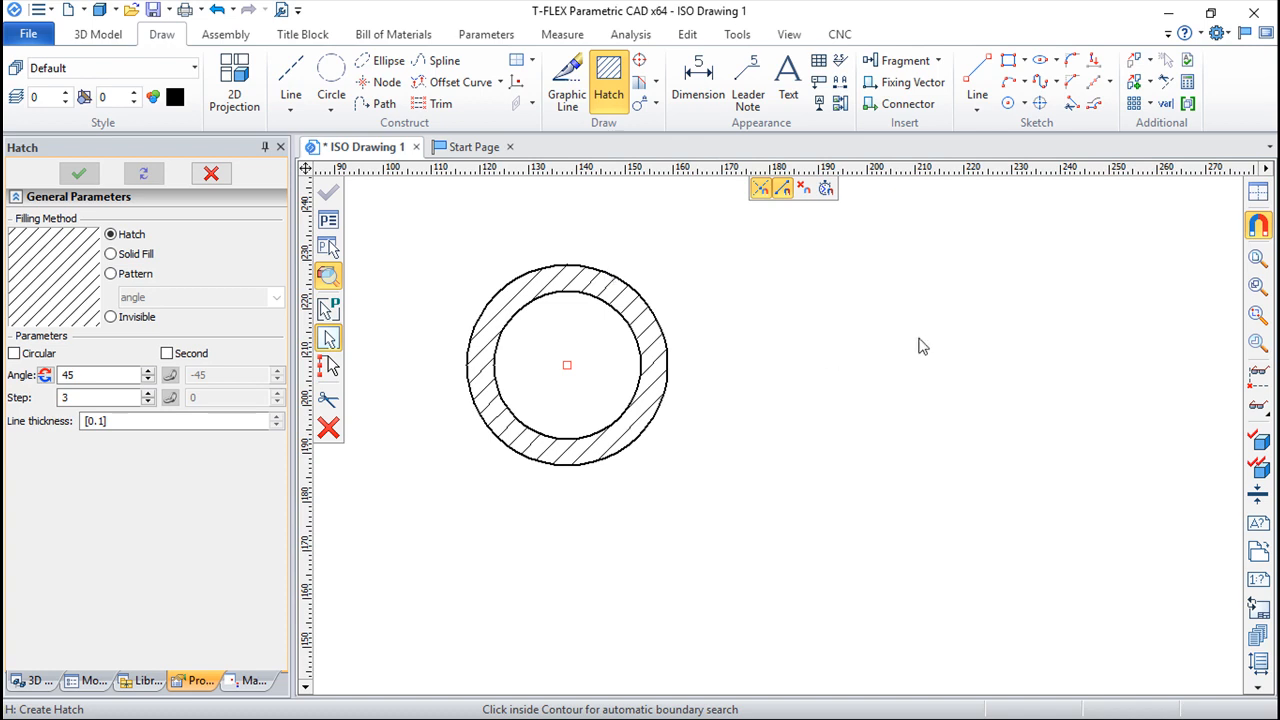
{"action": "key", "text": "Escape"}
{"action": "double_click", "coordinate": [648, 333]}
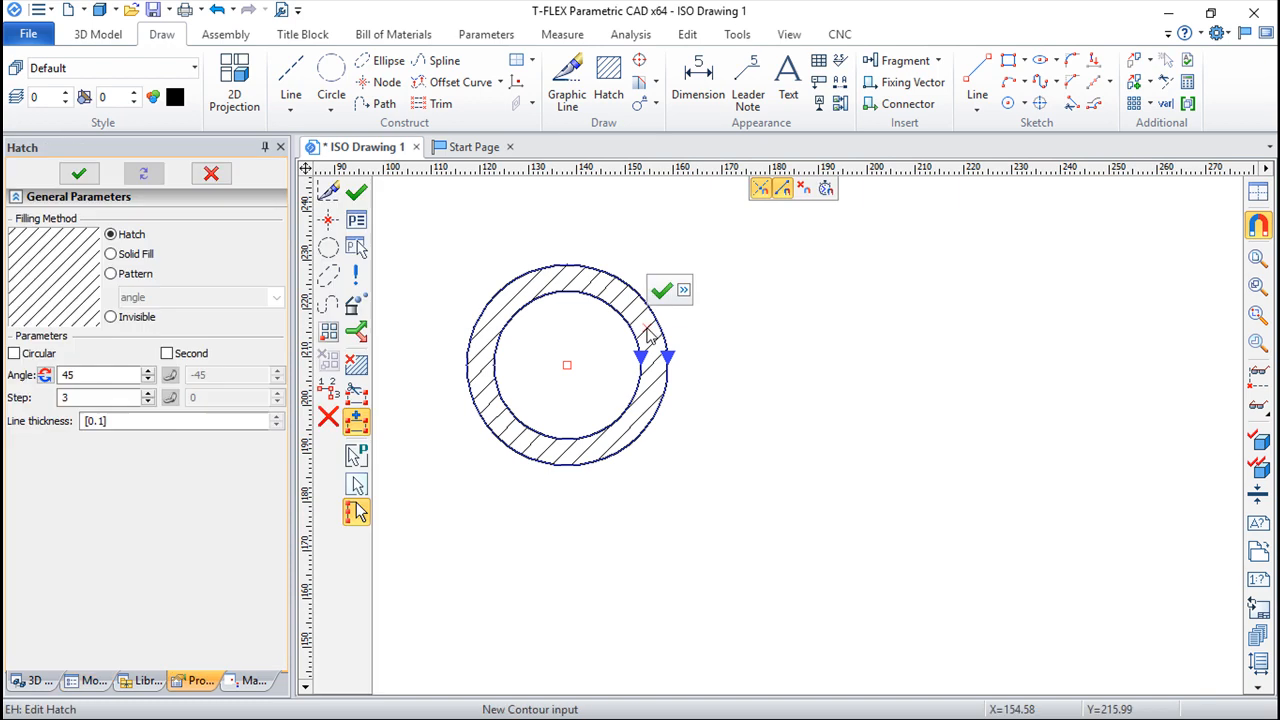
{"action": "key", "text": "Escape"}
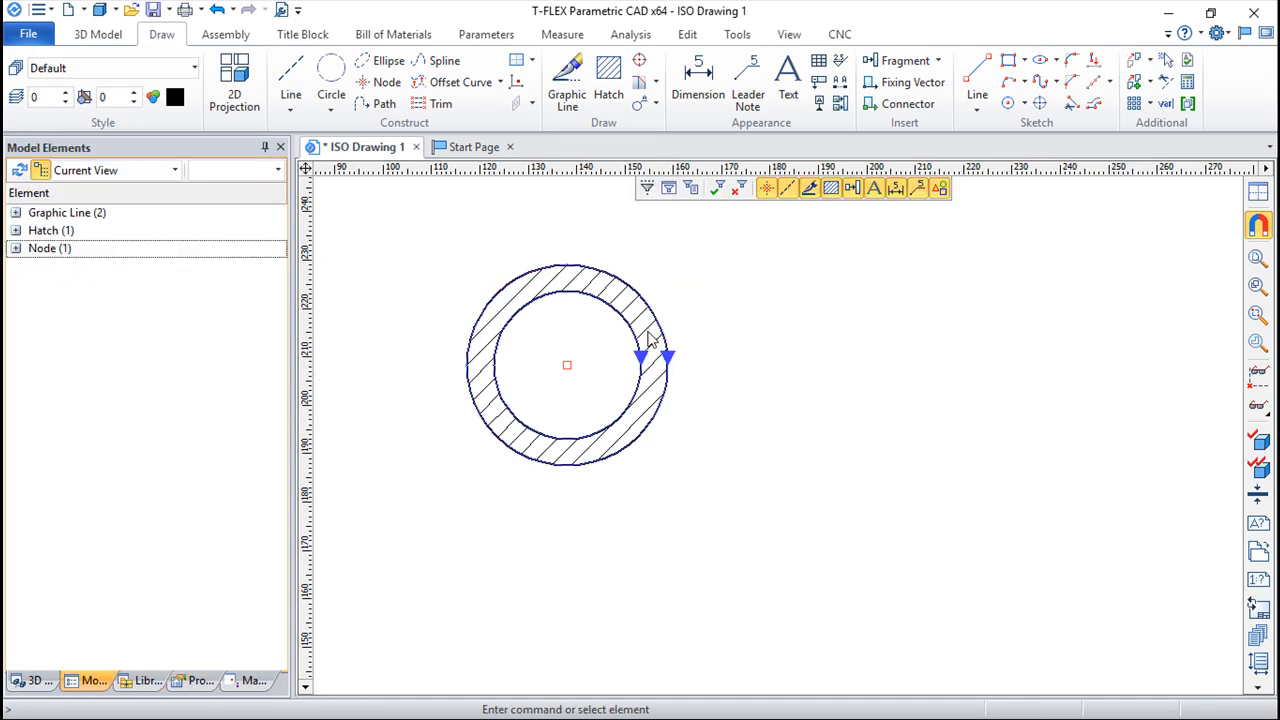
Add the hatched ring as a part to the nesting project and switch to T-FLEX Nesting
{"action": "right_click", "coordinate": [648, 337]}
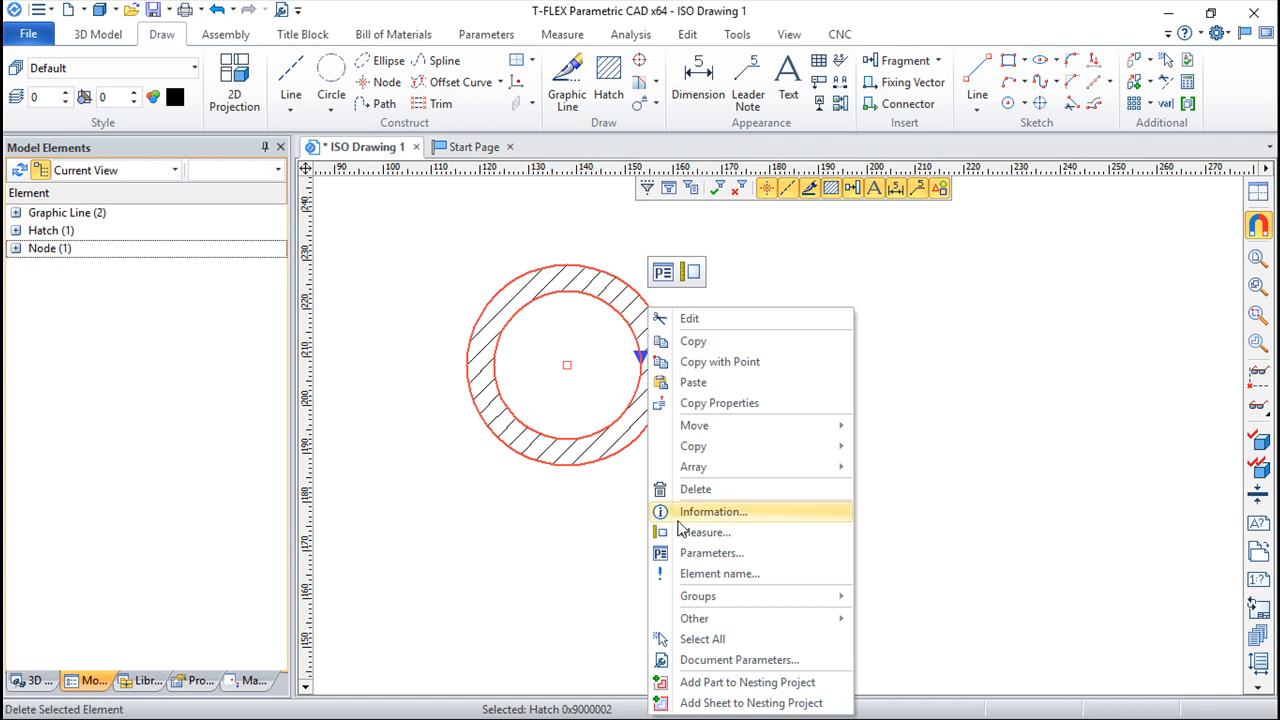
{"action": "left_click", "coordinate": [813, 682]}
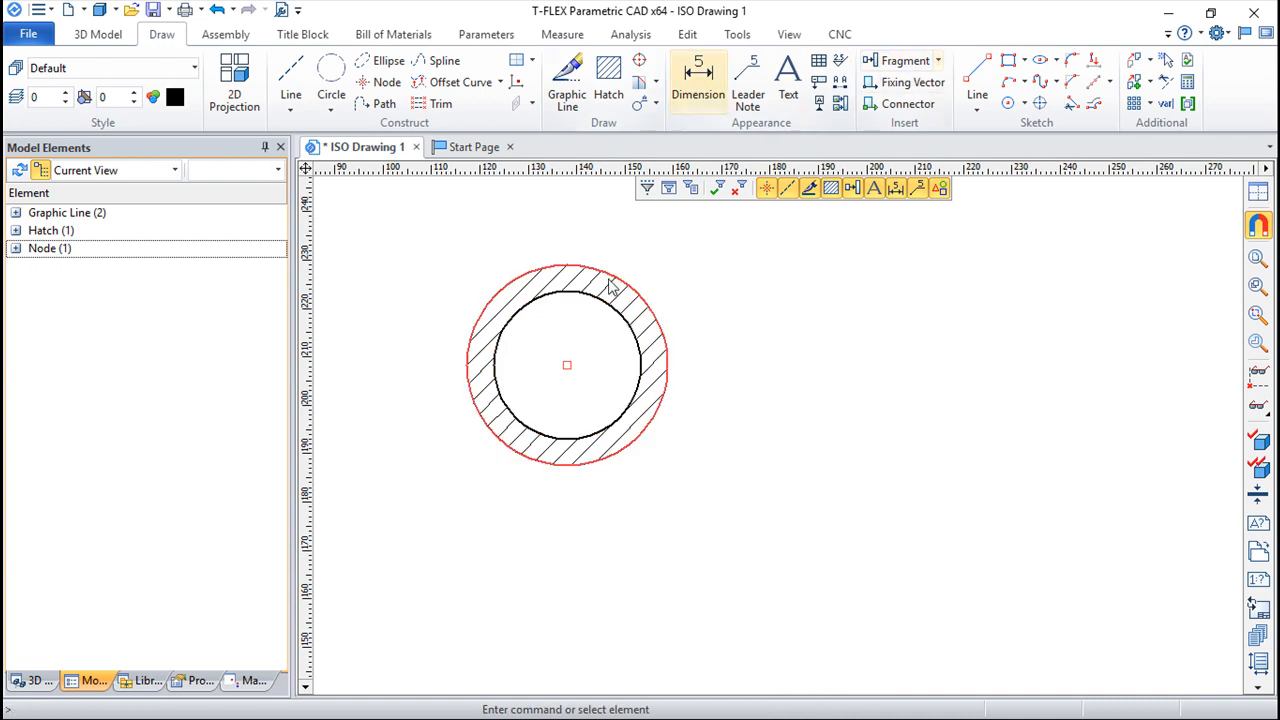
{"action": "key", "text": "alt+Tab"}
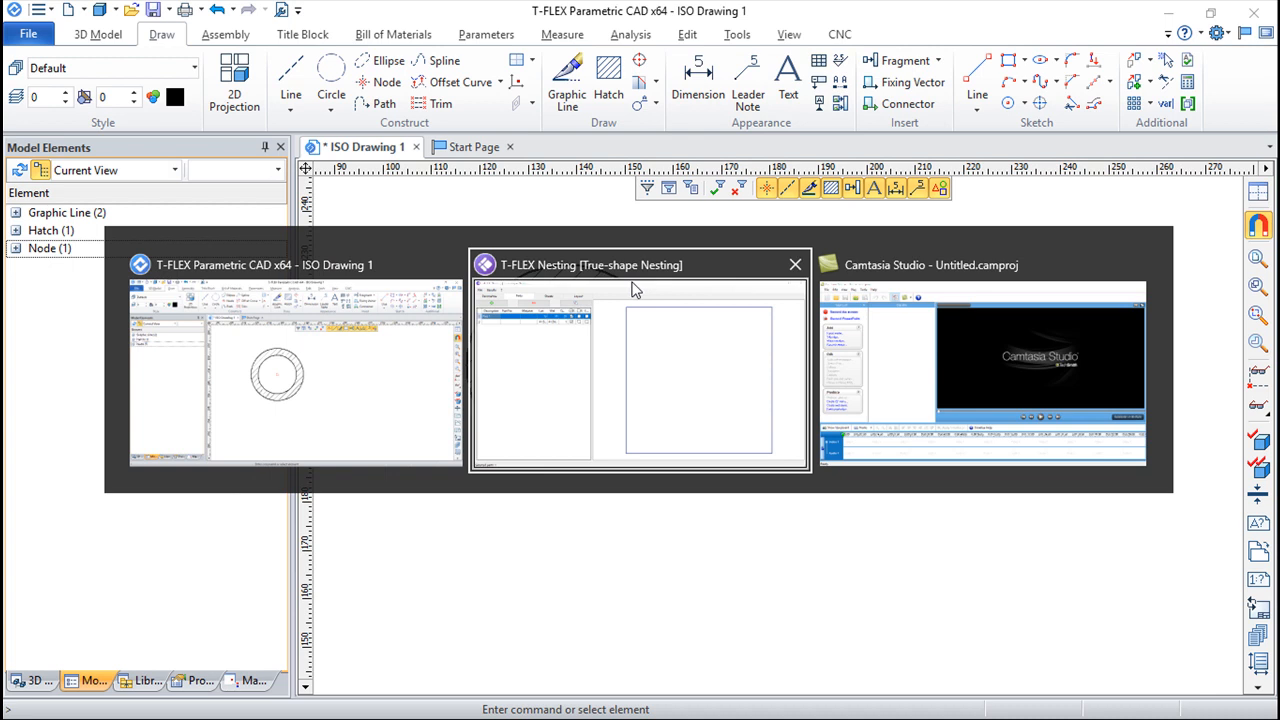
{"action": "left_click", "coordinate": [632, 289]}
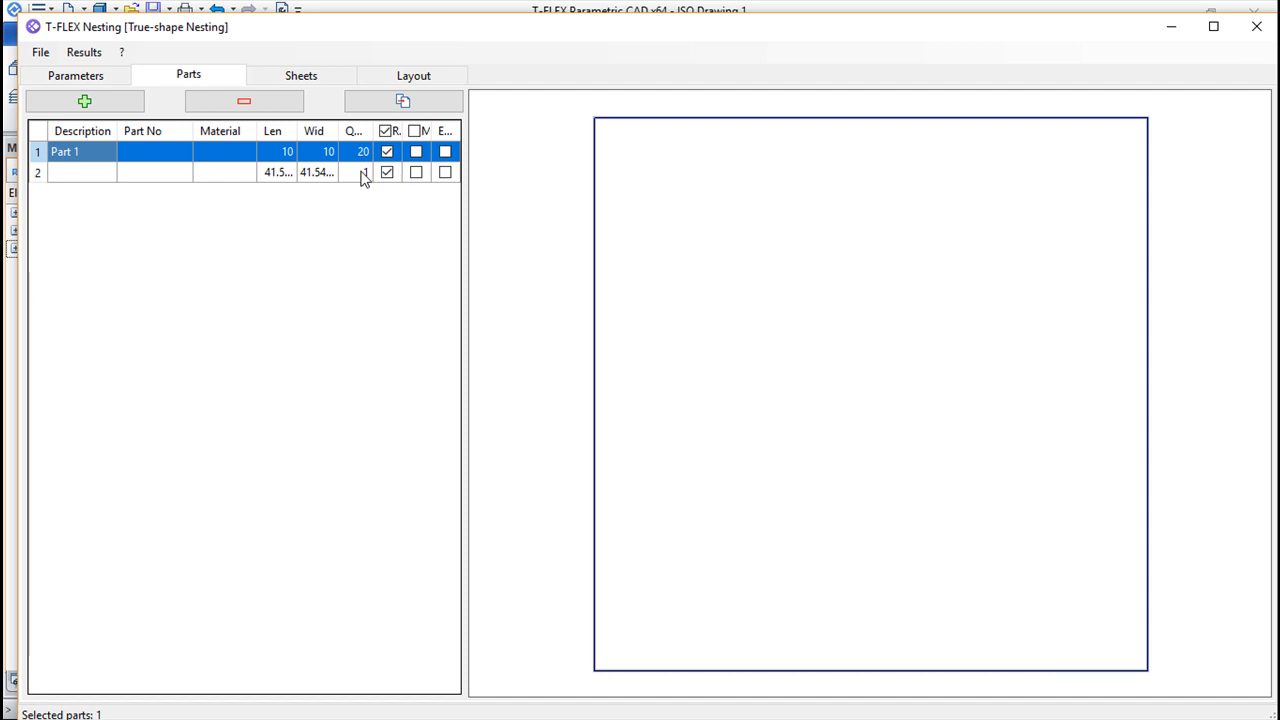
Describe the imported ring part as Torus and set its quantity to 5
{"action": "left_click", "coordinate": [80, 173]}
{"action": "left_click", "coordinate": [82, 174]}
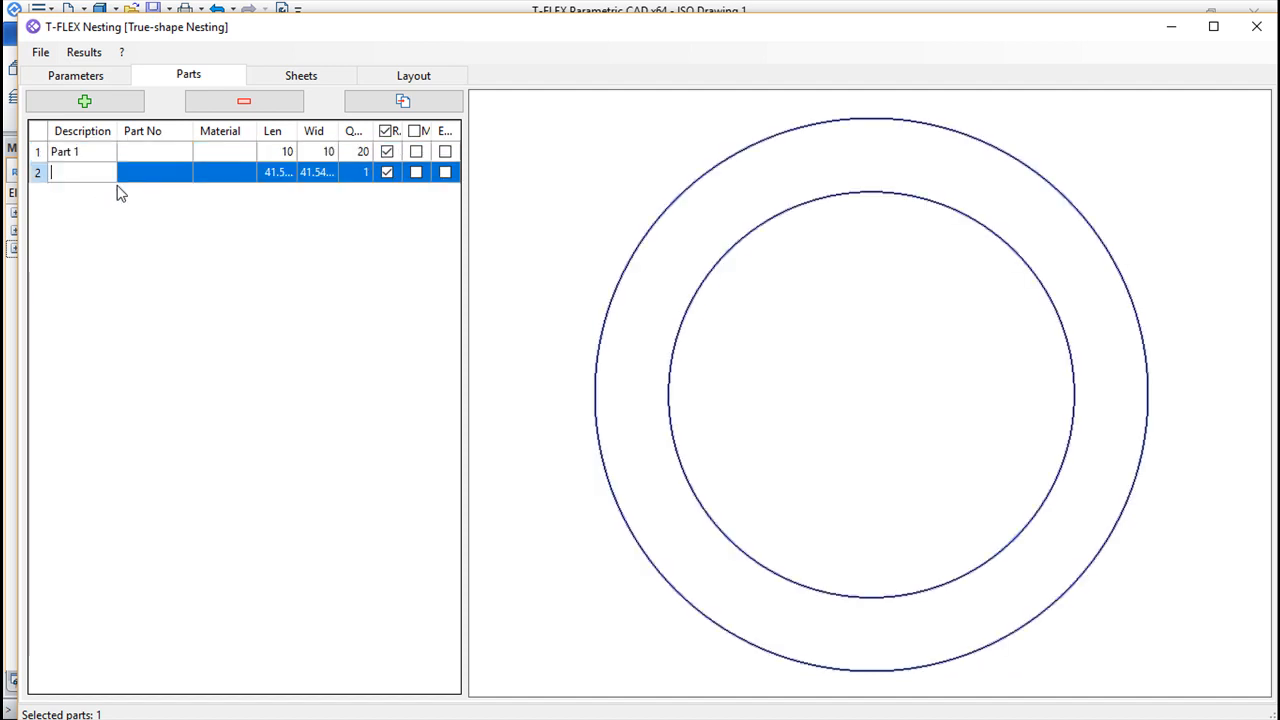
{"action": "type", "text": "Torus"}
{"action": "left_click", "coordinate": [363, 172]}
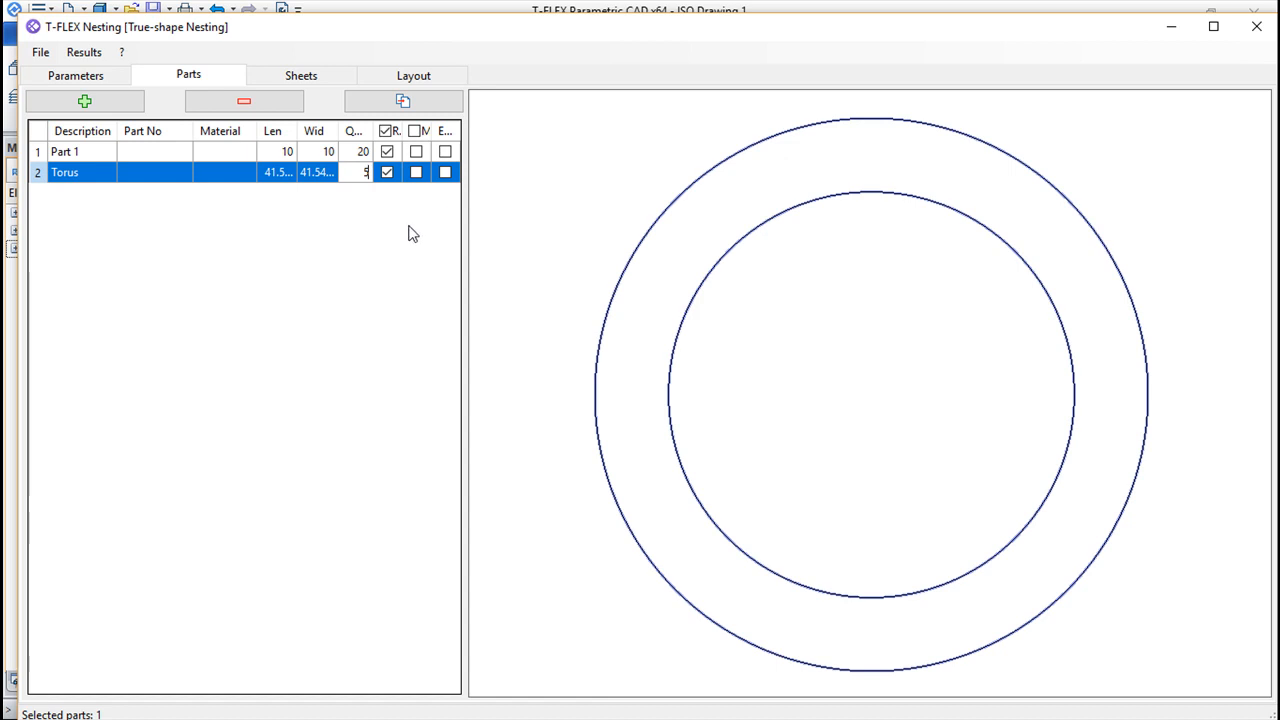
{"action": "key", "text": "Return"}
Return to the T-FLEX Parametric CAD drawing and delete the hatched ring with its circles and node
{"action": "left_click", "coordinate": [1256, 26]}
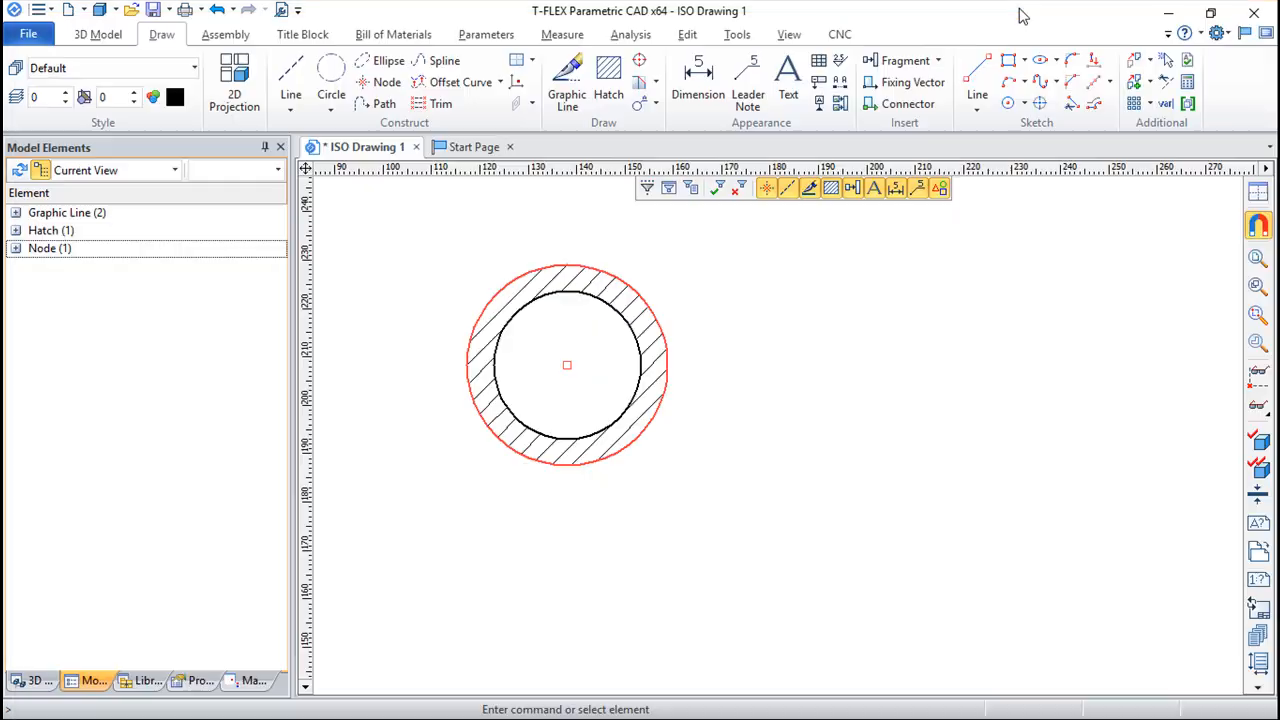
{"action": "scroll", "coordinate": [789, 437], "scroll_direction": "down", "scroll_amount": 3}
{"action": "mouse_move", "coordinate": [872, 435]}
{"action": "middle_mouse_down"}
{"action": "mouse_move", "coordinate": [766, 429]}
{"action": "mouse_move", "coordinate": [757, 406]}
{"action": "middle_mouse_up"}
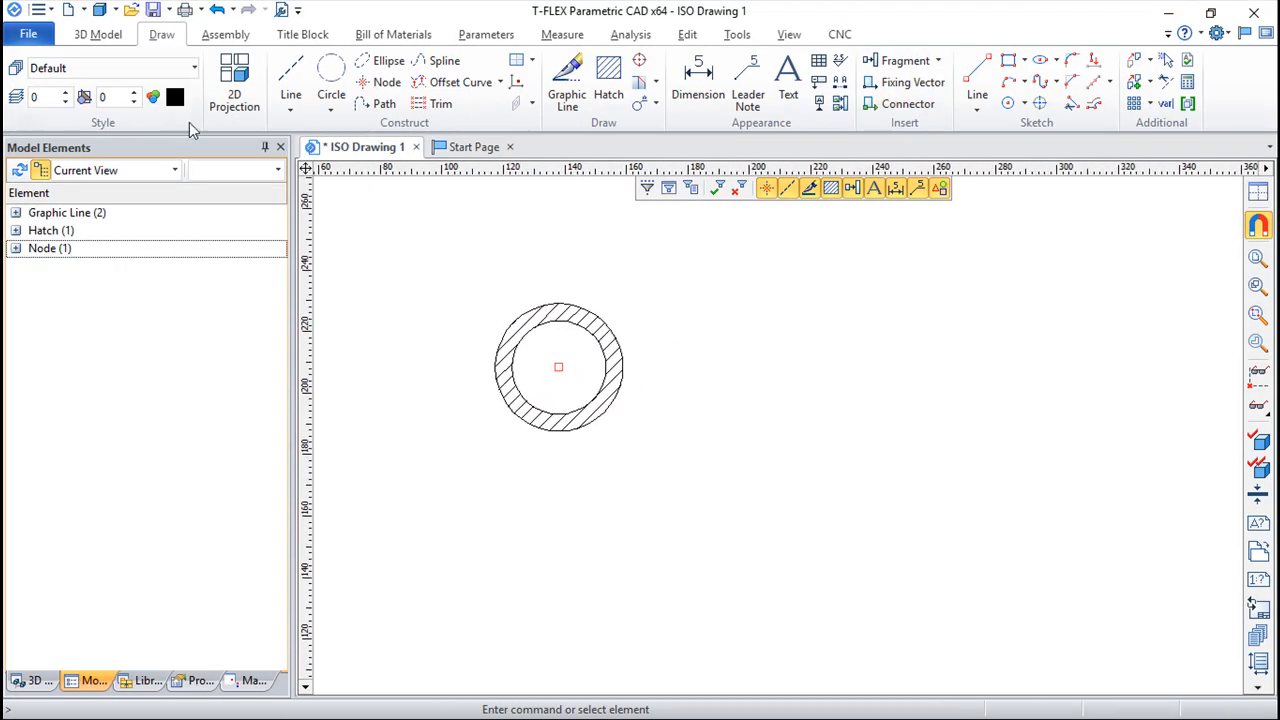
{"action": "left_click_drag", "start_coordinate": [446, 276], "coordinate": [657, 473]}
{"action": "key", "text": "Delete"}
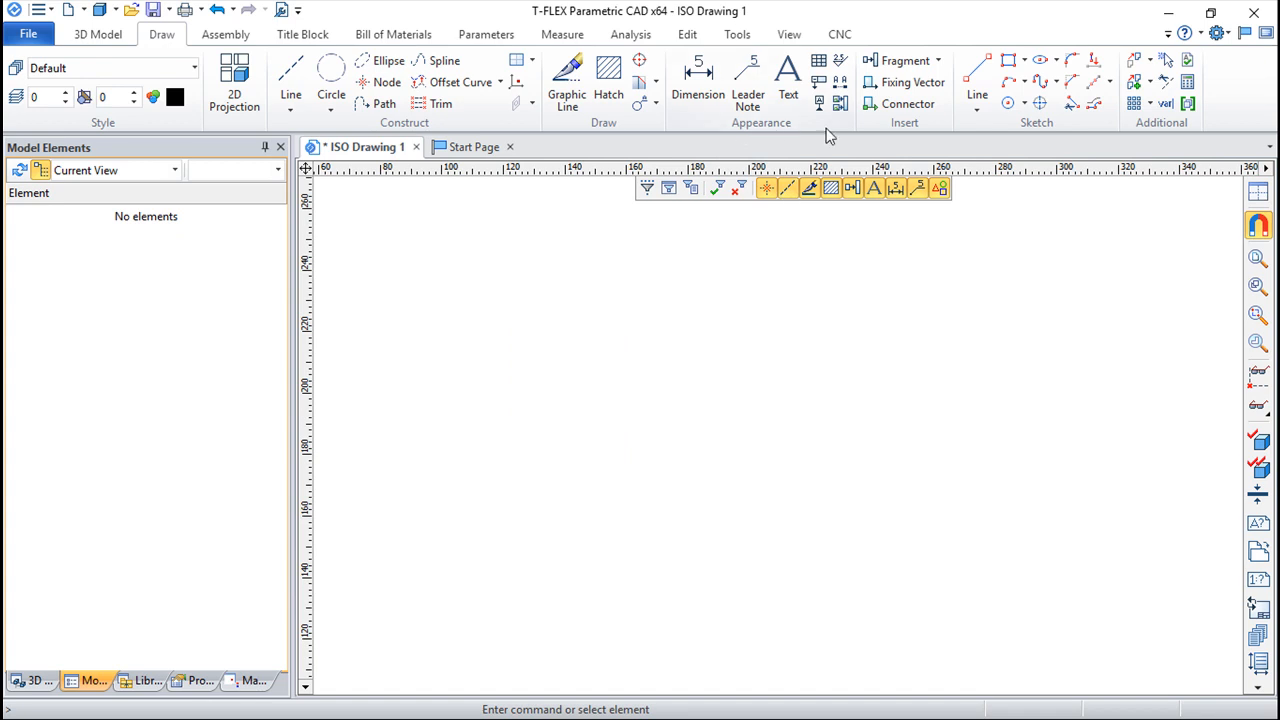
Sketch a closed right triangle with a horizontal leg about 25 mm long and a vertical leg about 32 mm long
{"action": "left_click", "coordinate": [973, 72]}
{"action": "left_click", "coordinate": [667, 452]}
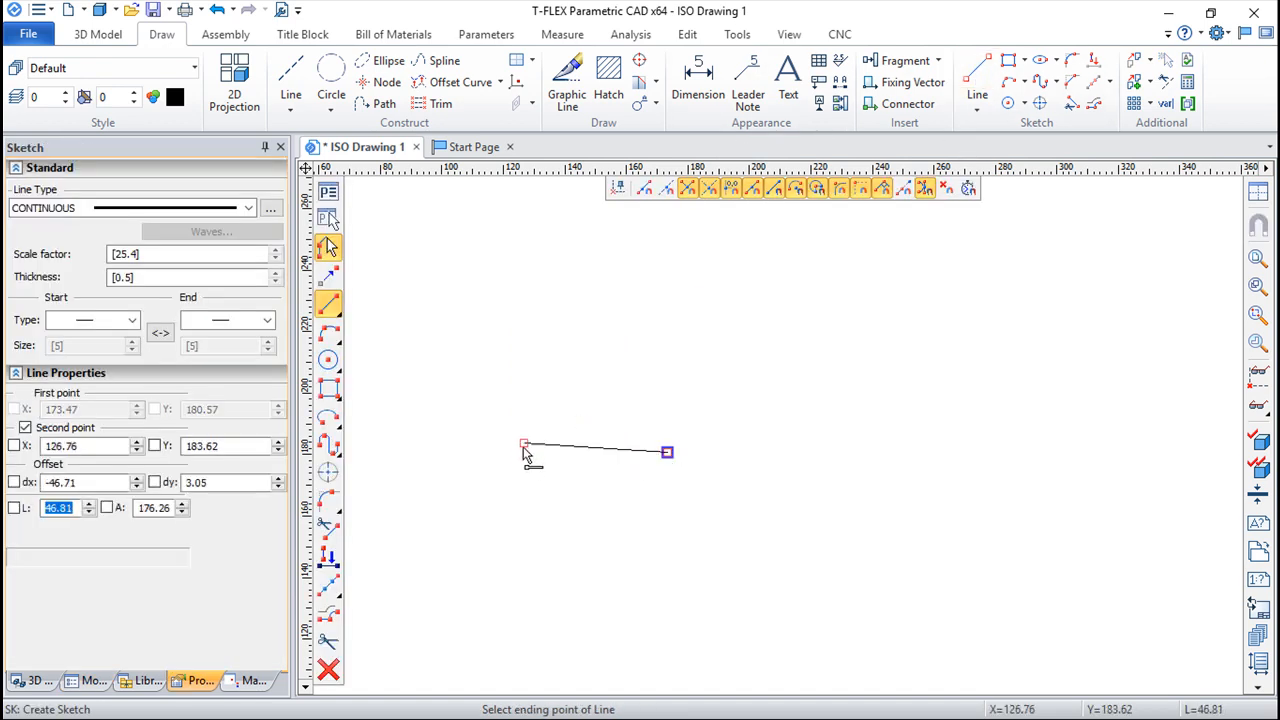
{"action": "left_click", "coordinate": [592, 453]}
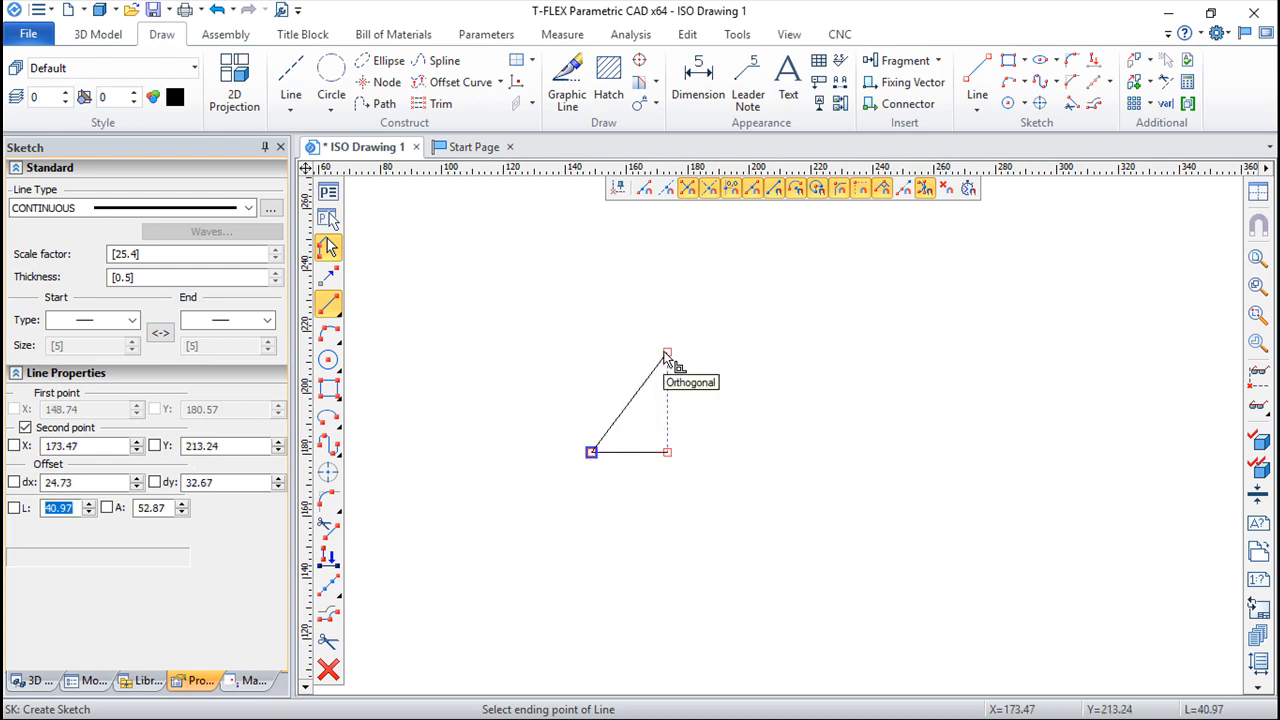
{"action": "left_click", "coordinate": [667, 355]}
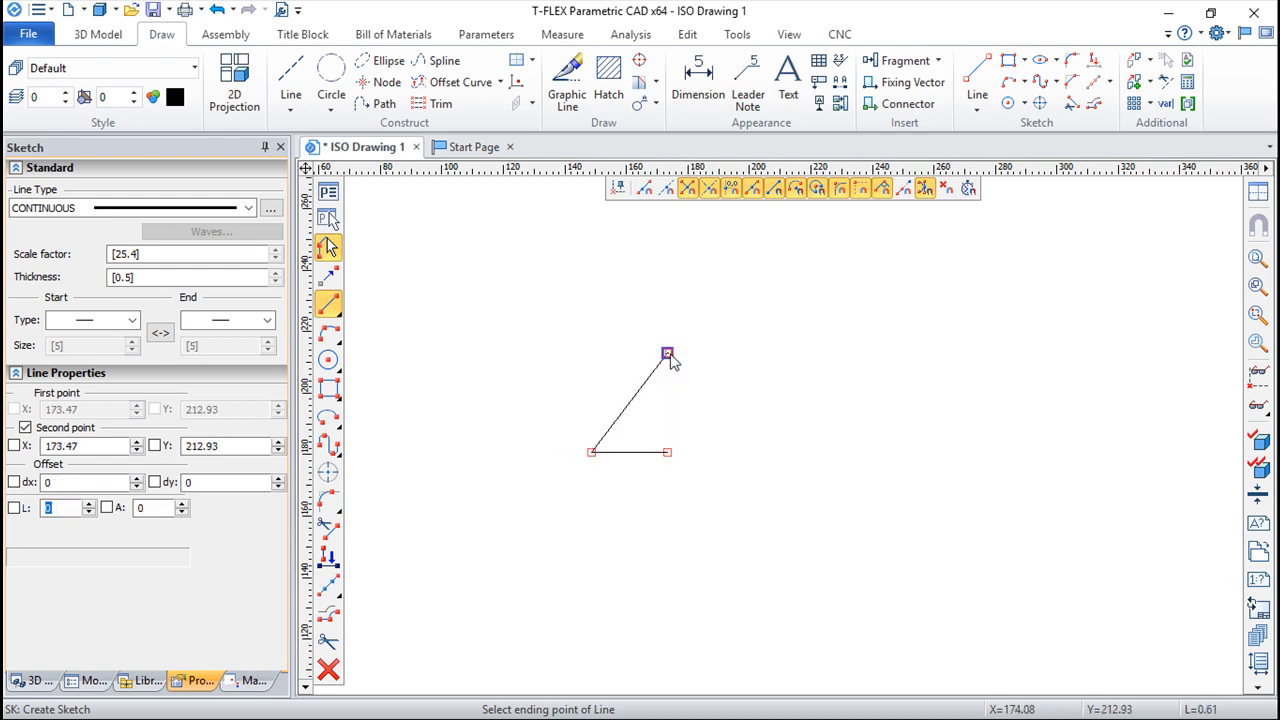
{"action": "left_click", "coordinate": [668, 453]}
{"action": "right_click", "coordinate": [728, 440]}
{"action": "scroll", "coordinate": [730, 440], "scroll_direction": "up", "scroll_amount": 2}
{"action": "middle_click_drag", "start_coordinate": [617, 389], "coordinate": [818, 433]}
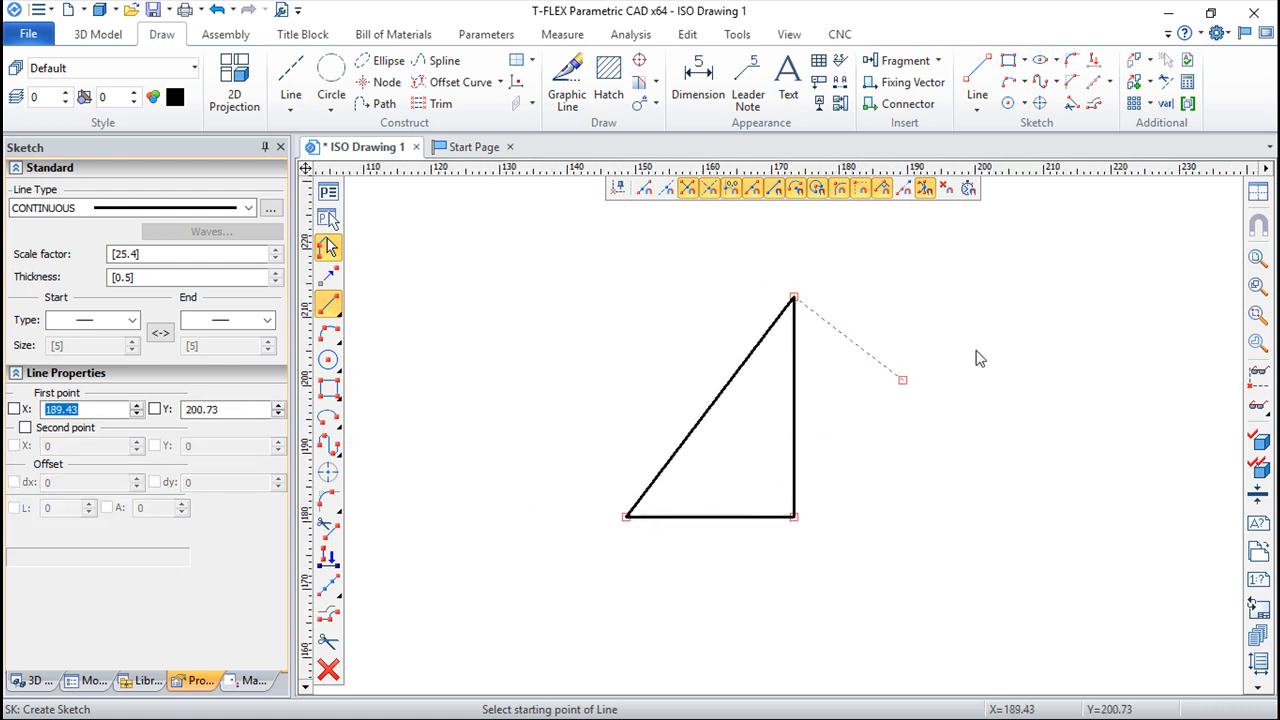
Try a 0.5 mm fillet between the triangle's sloped and vertical sides, and undo it
{"action": "left_click", "coordinate": [1072, 62]}
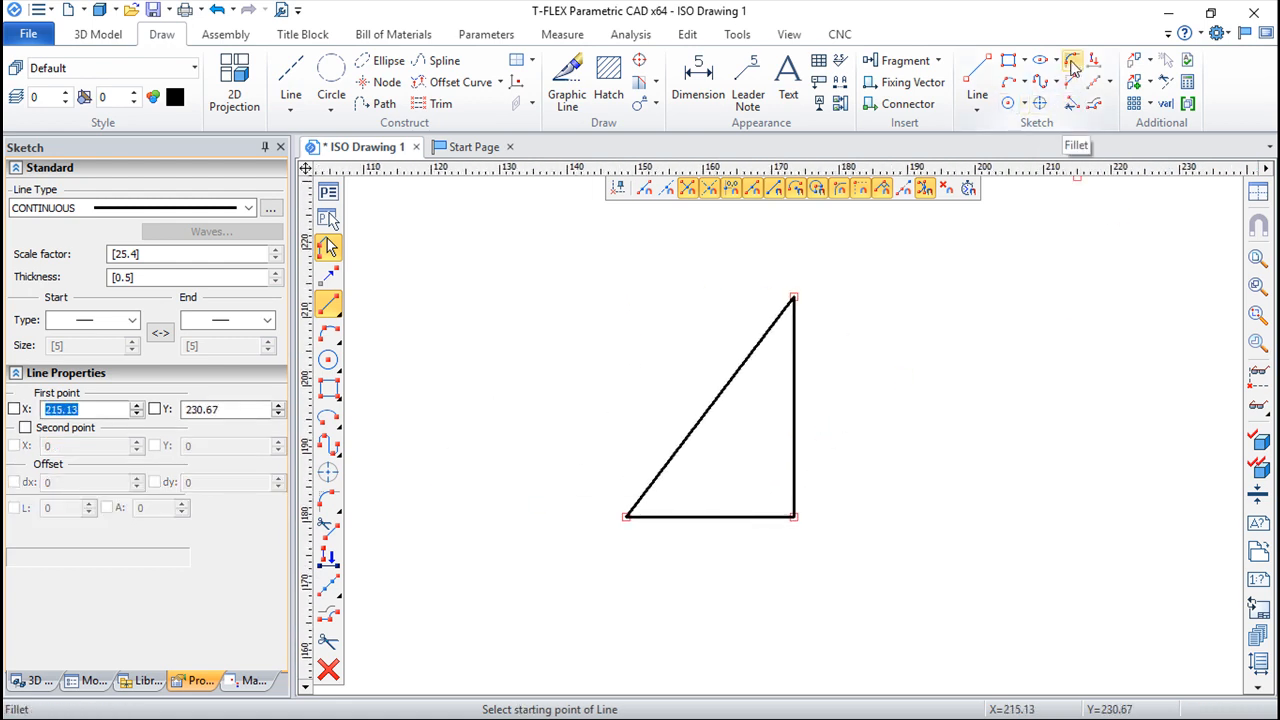
{"action": "left_click", "coordinate": [763, 338]}
{"action": "left_click", "coordinate": [793, 372]}
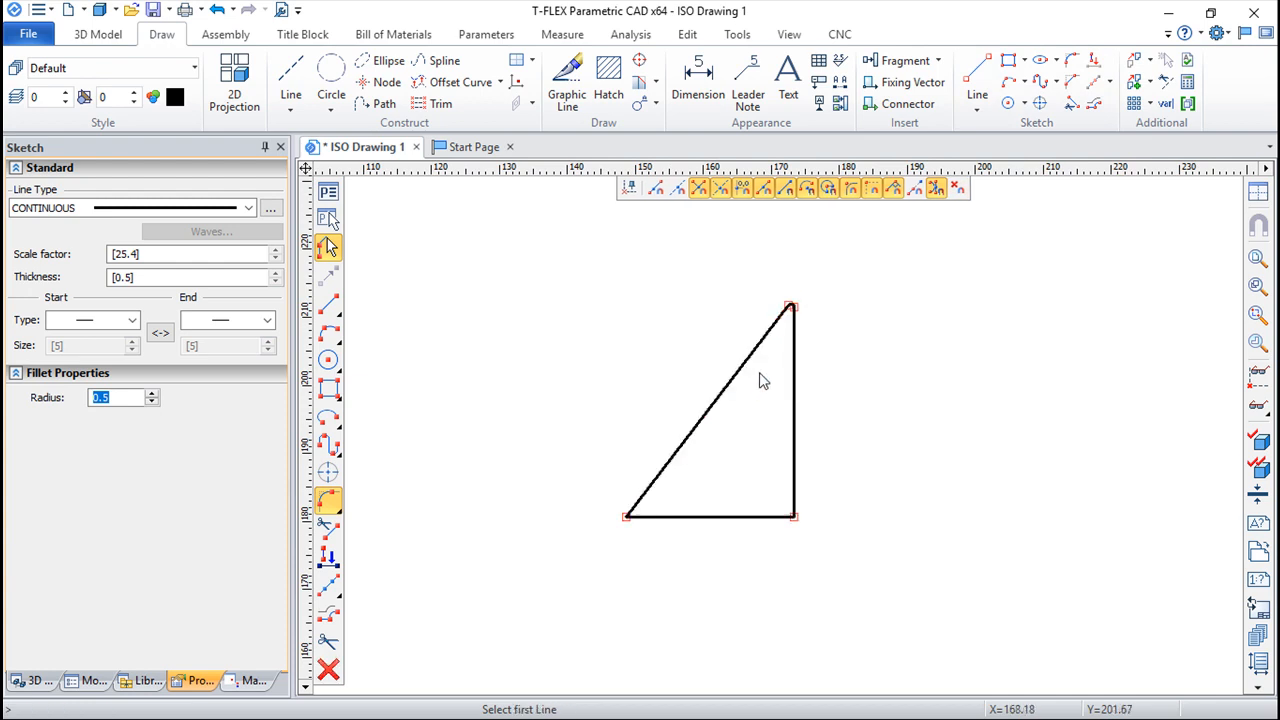
{"action": "left_click", "coordinate": [216, 9]}
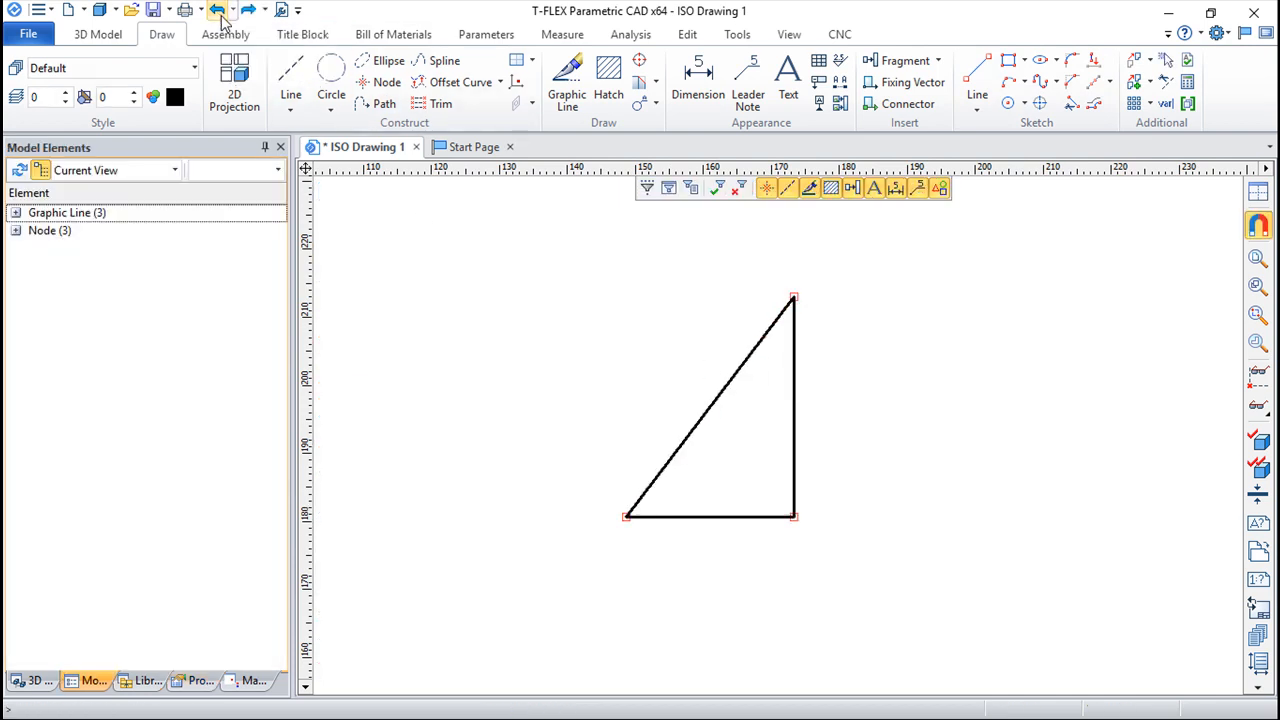
Fillet all three corners of the triangle with a 5 mm radius
{"action": "left_click", "coordinate": [1072, 62]}
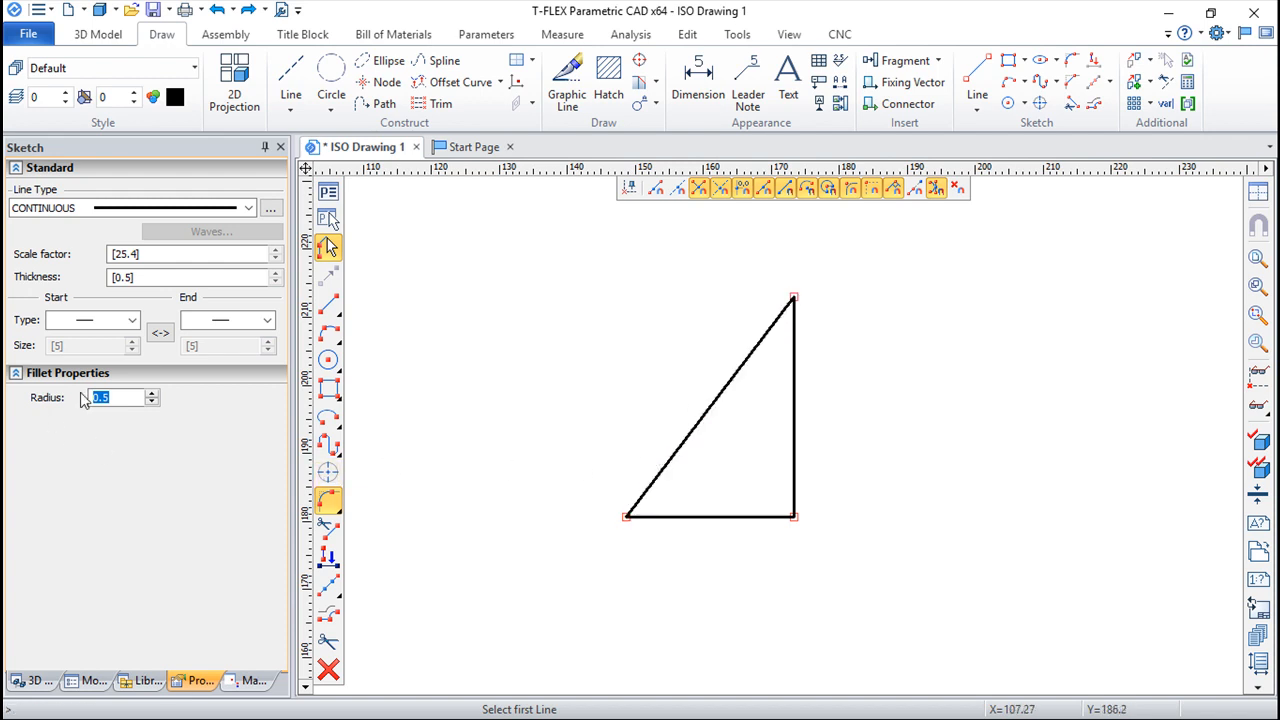
{"action": "type", "text": "5"}
{"action": "left_click", "coordinate": [748, 358]}
{"action": "left_click", "coordinate": [797, 378]}
{"action": "left_click", "coordinate": [646, 491]}
{"action": "left_click", "coordinate": [685, 518]}
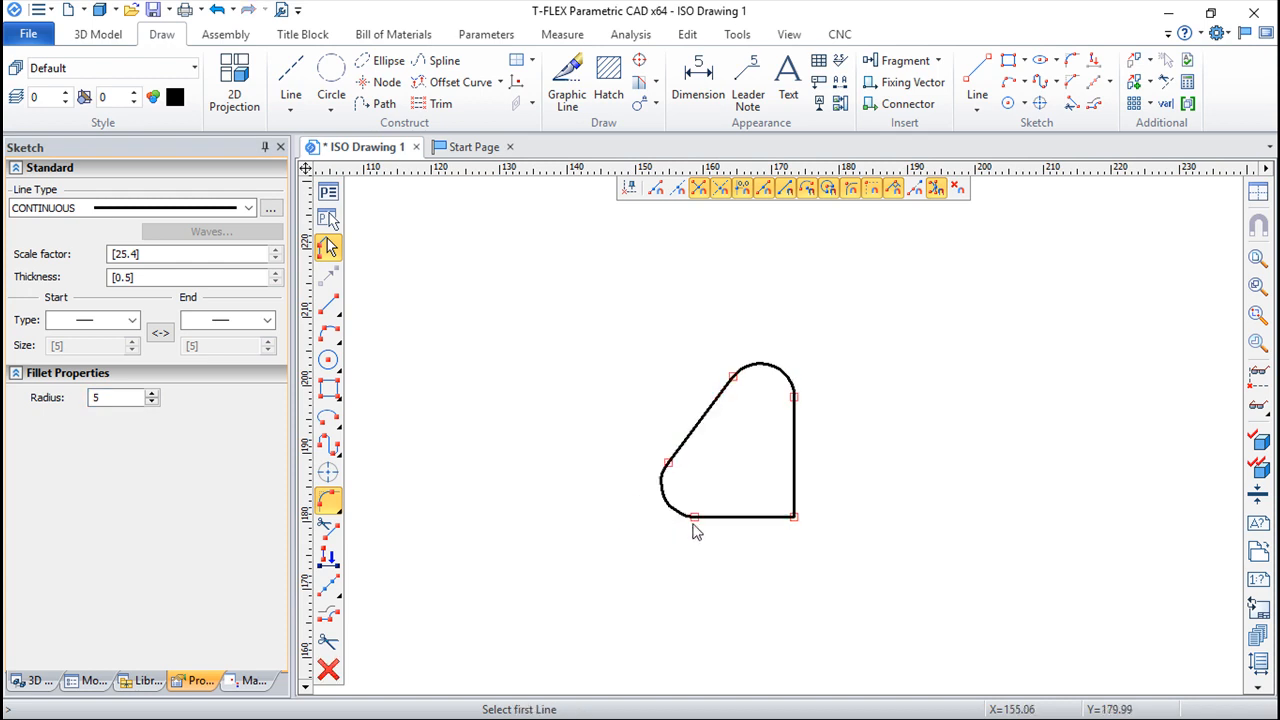
{"action": "left_click", "coordinate": [760, 518]}
{"action": "left_click", "coordinate": [794, 495]}
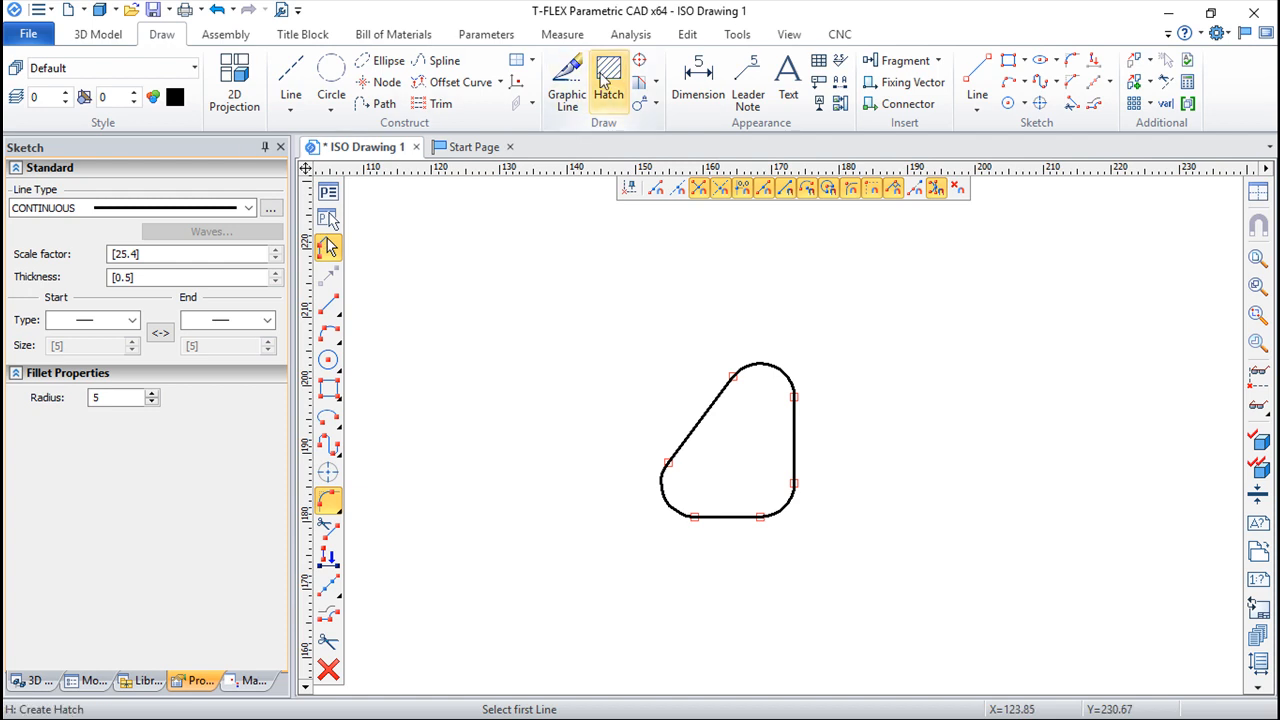
Hatch the inside of the rounded triangle with the 45-degree hatch at step 3
{"action": "left_click", "coordinate": [604, 82]}
{"action": "left_click", "coordinate": [746, 474]}
{"action": "left_click", "coordinate": [768, 438]}
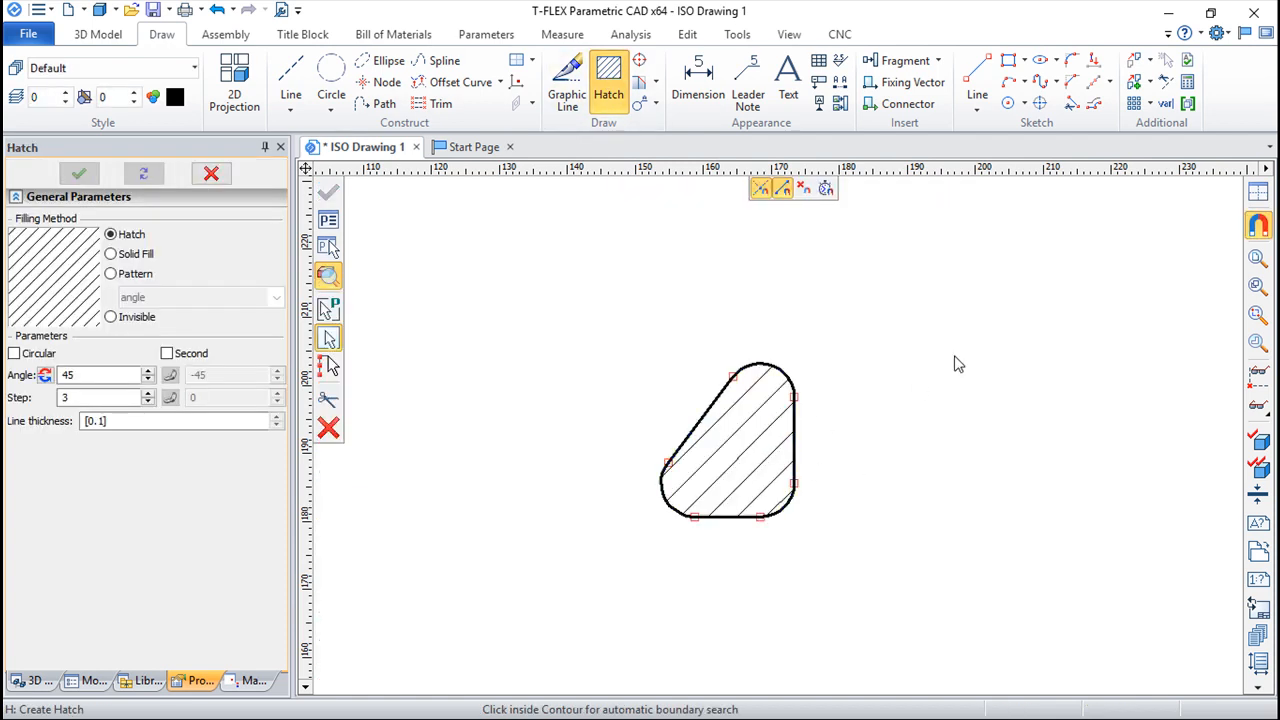
{"action": "key", "text": "Escape"}
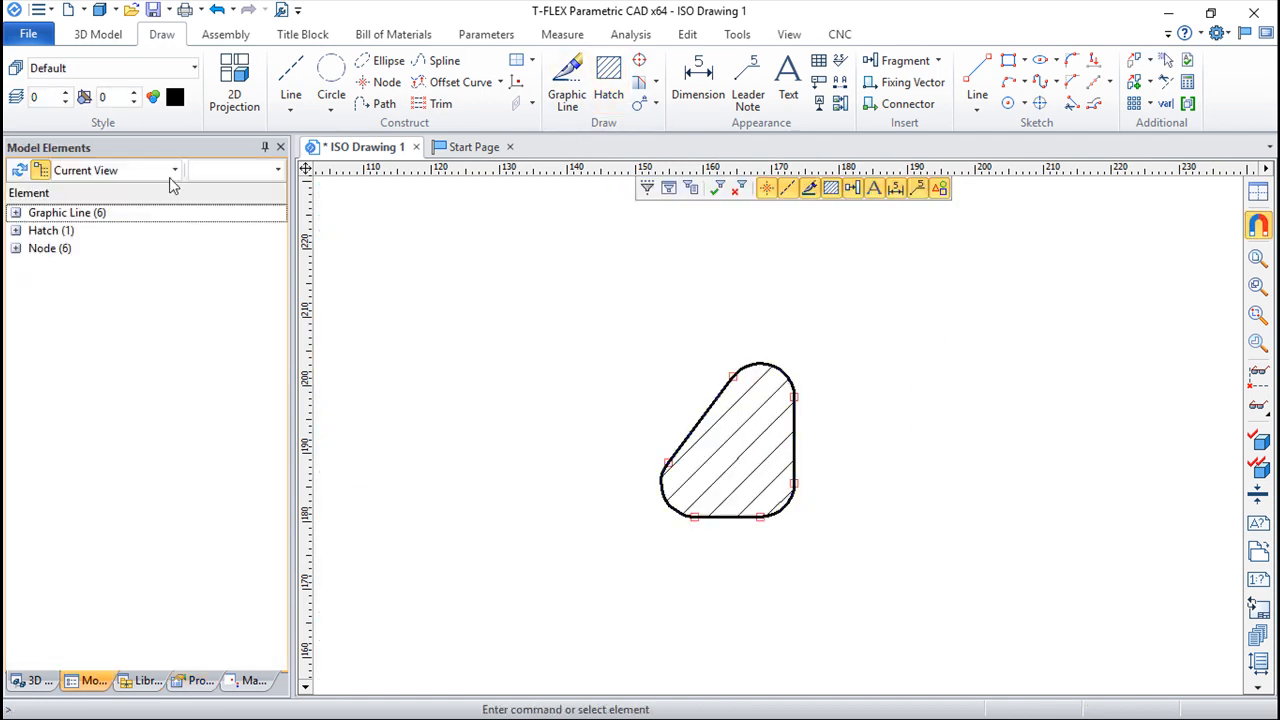
Save the drawing to the desktop as a T-FLEX model file named ISO Drawing 1
{"action": "left_click", "coordinate": [30, 36]}
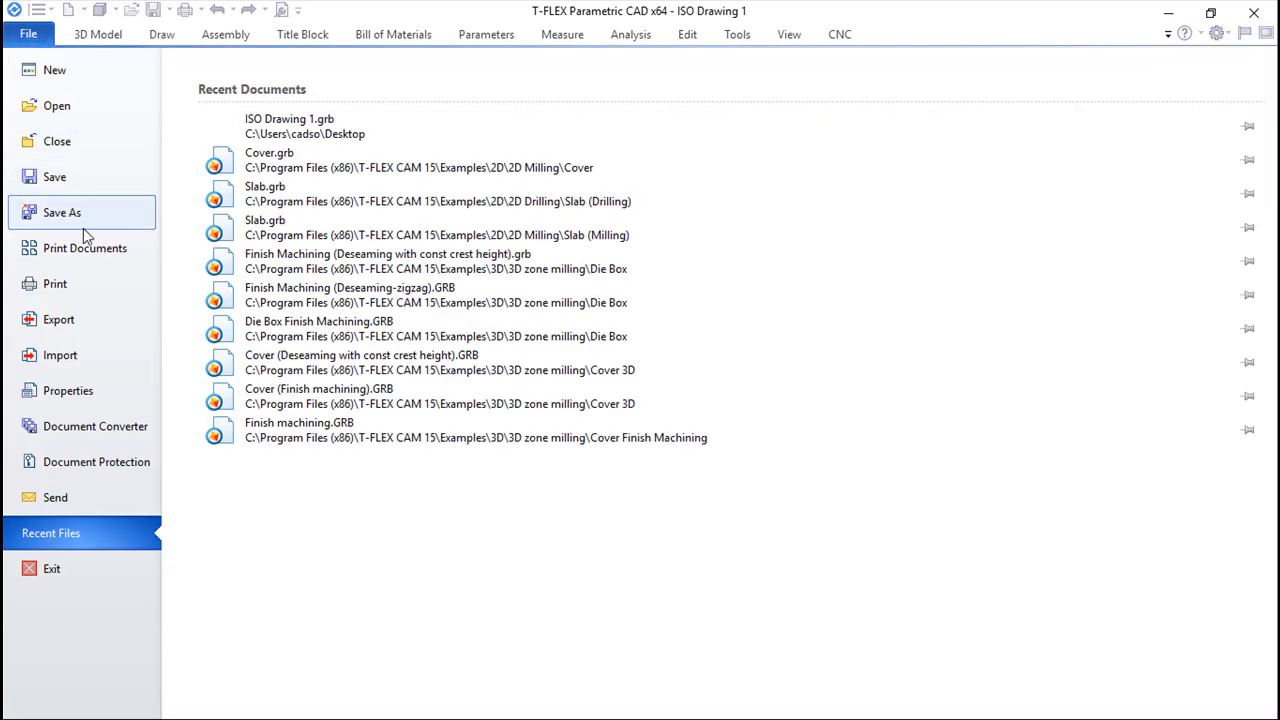
{"action": "left_click", "coordinate": [57, 212]}
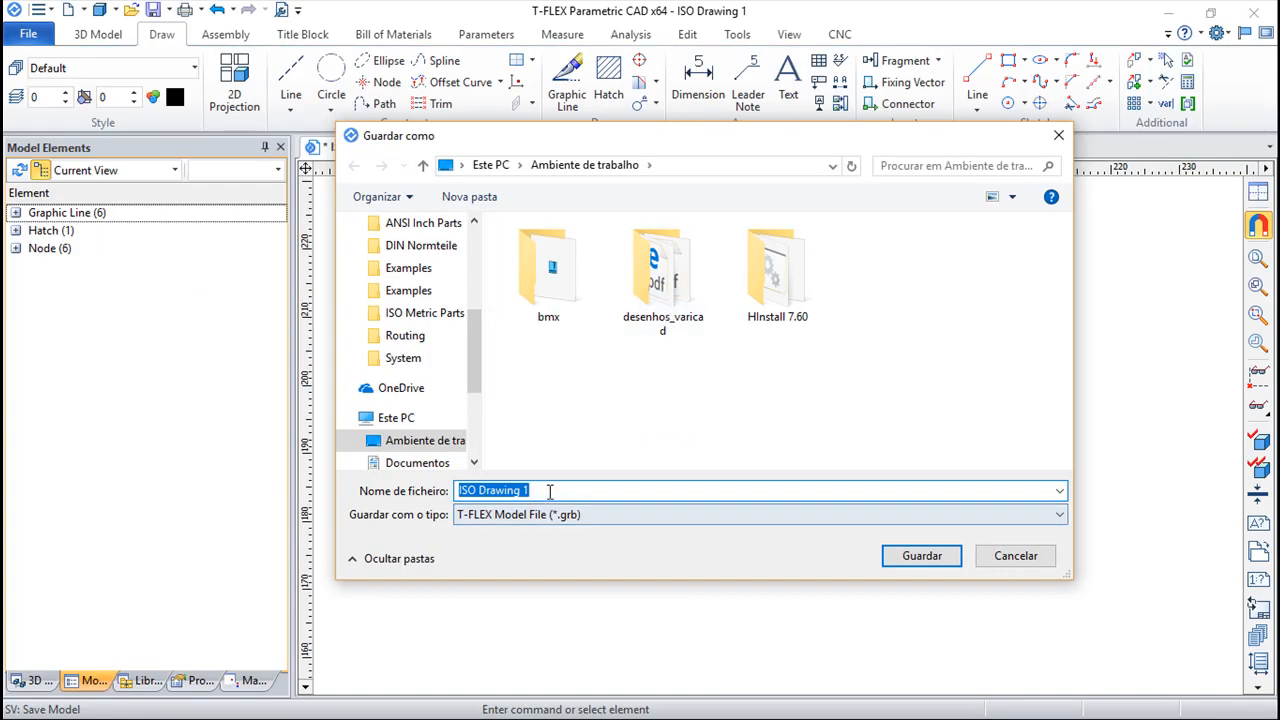
{"action": "left_click", "coordinate": [934, 567]}
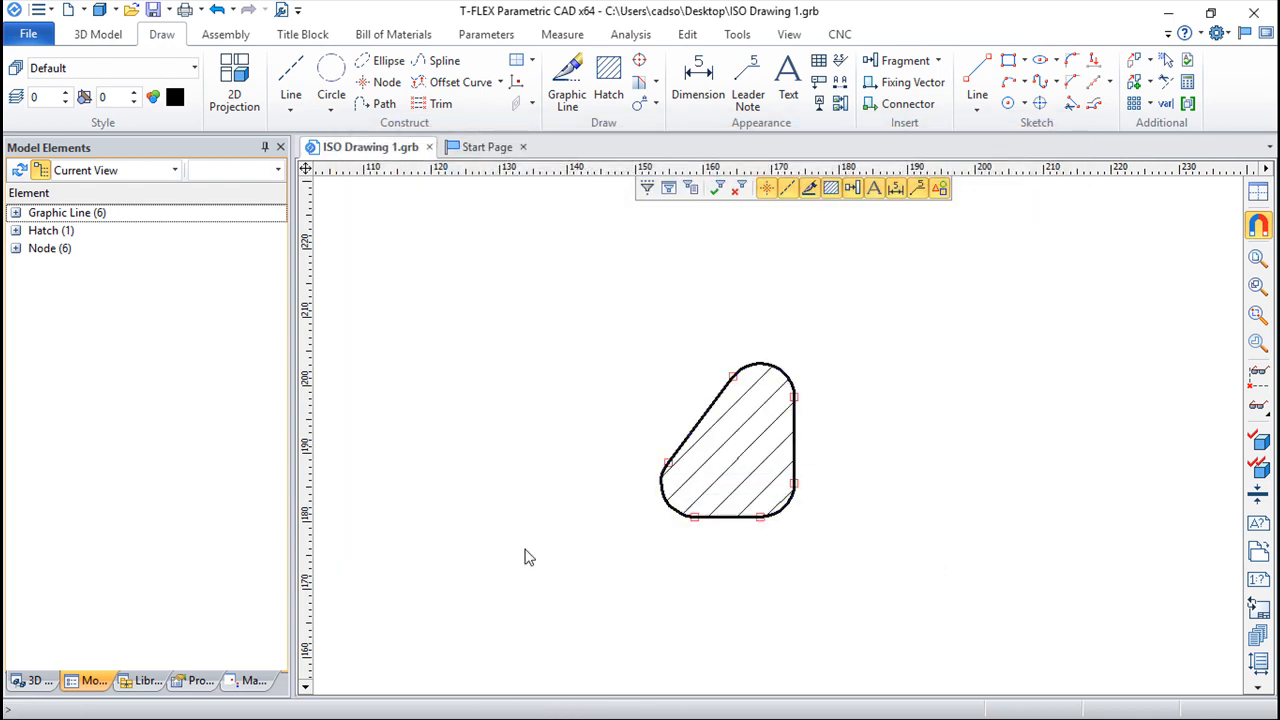
Switch to T-FLEX Nesting and import the ISO Drawing 1 file as a new part
{"action": "key", "text": "alt+Tab"}
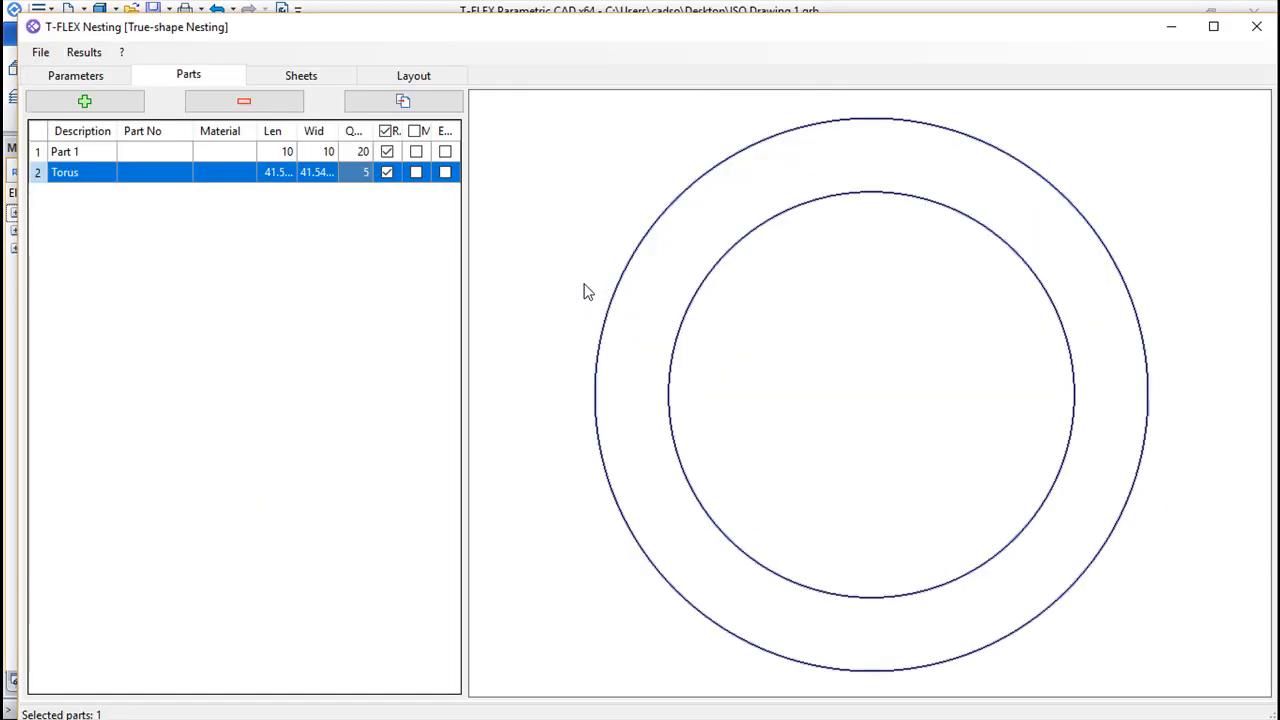
{"action": "left_click", "coordinate": [399, 104]}
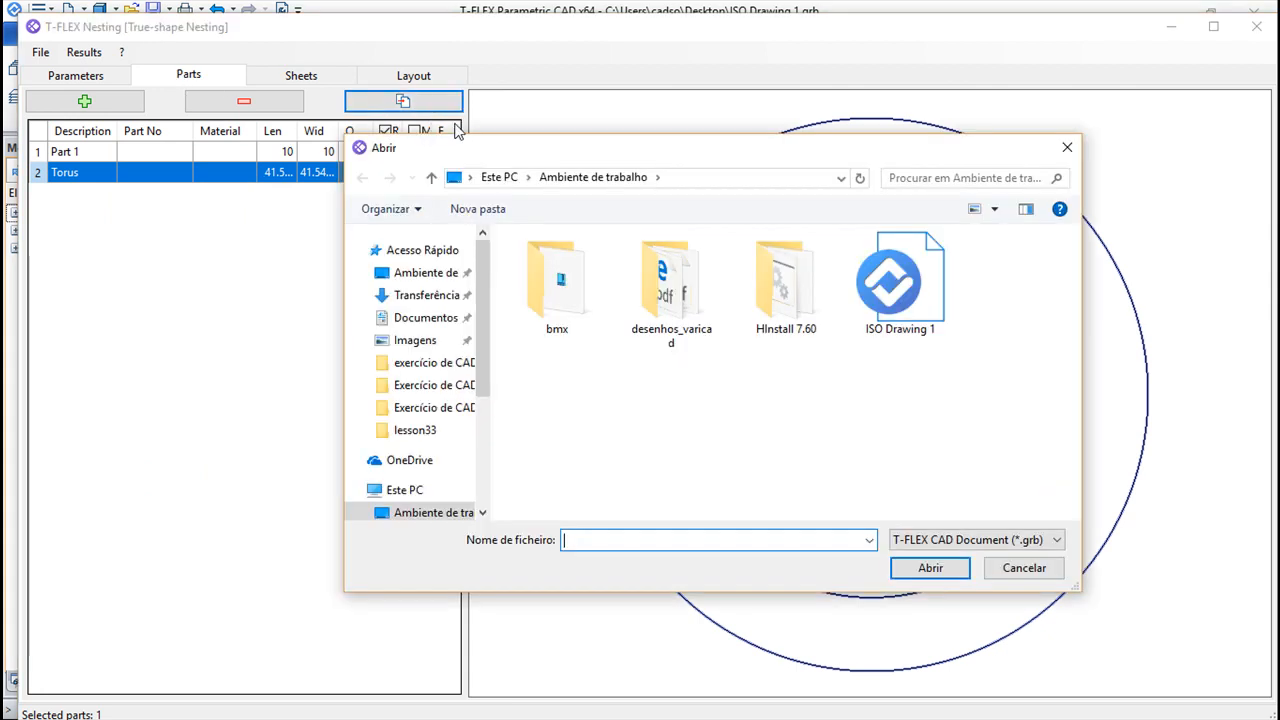
{"action": "left_click", "coordinate": [914, 289]}
{"action": "left_click", "coordinate": [938, 570]}
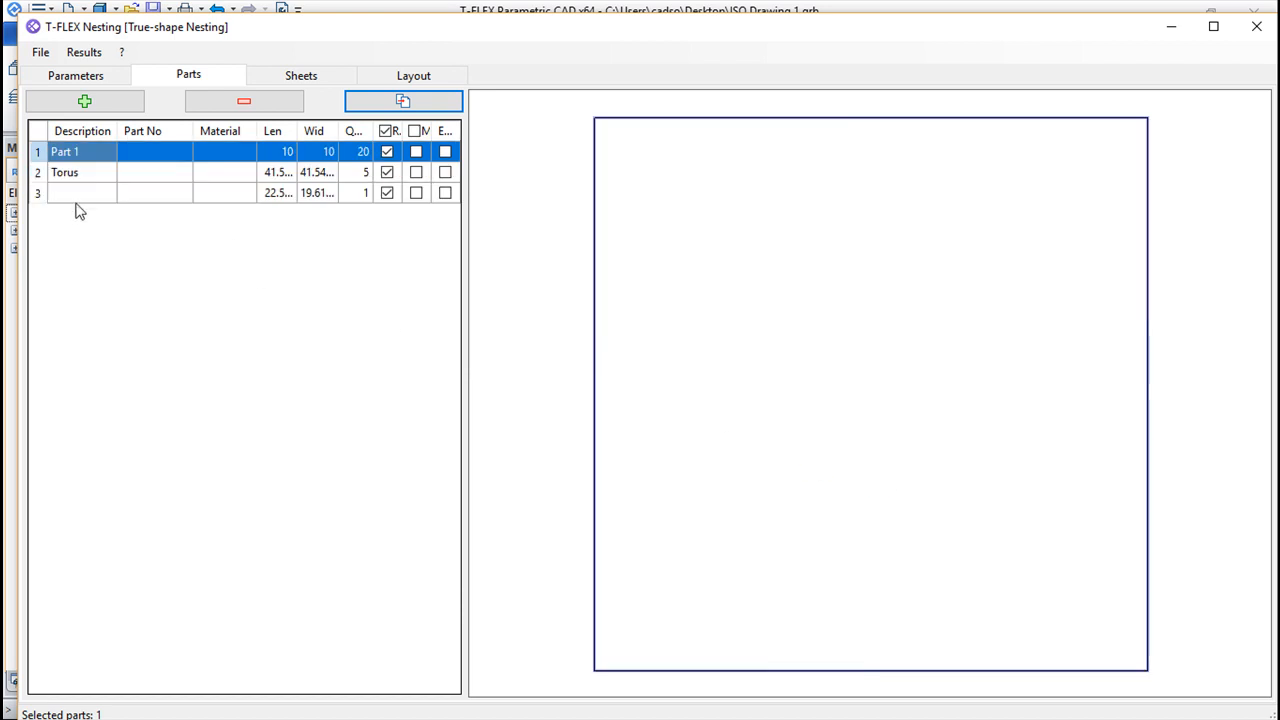
Describe the imported rounded triangle part as shape, allow mirroring for it, and set its quantity to 5
{"action": "left_click", "coordinate": [69, 199]}
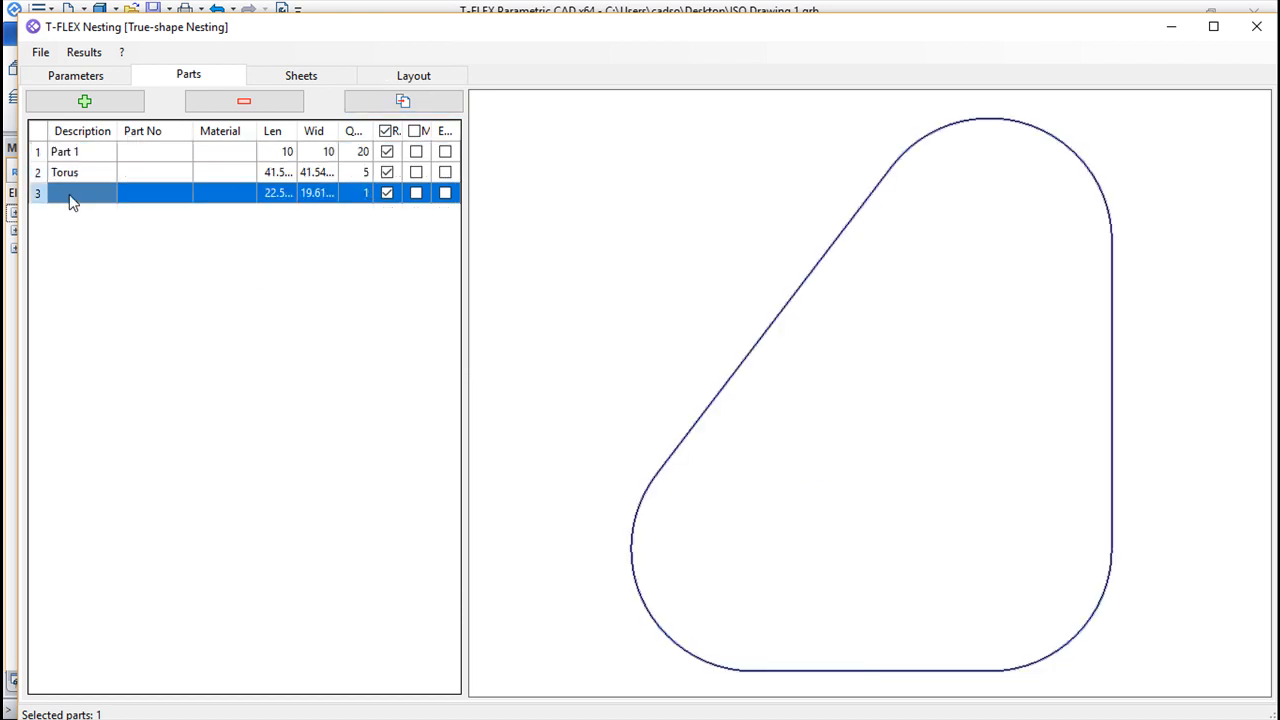
{"action": "left_click", "coordinate": [70, 200]}
{"action": "left_click", "coordinate": [416, 194]}
{"action": "left_click", "coordinate": [361, 194]}
{"action": "left_click", "coordinate": [326, 194]}
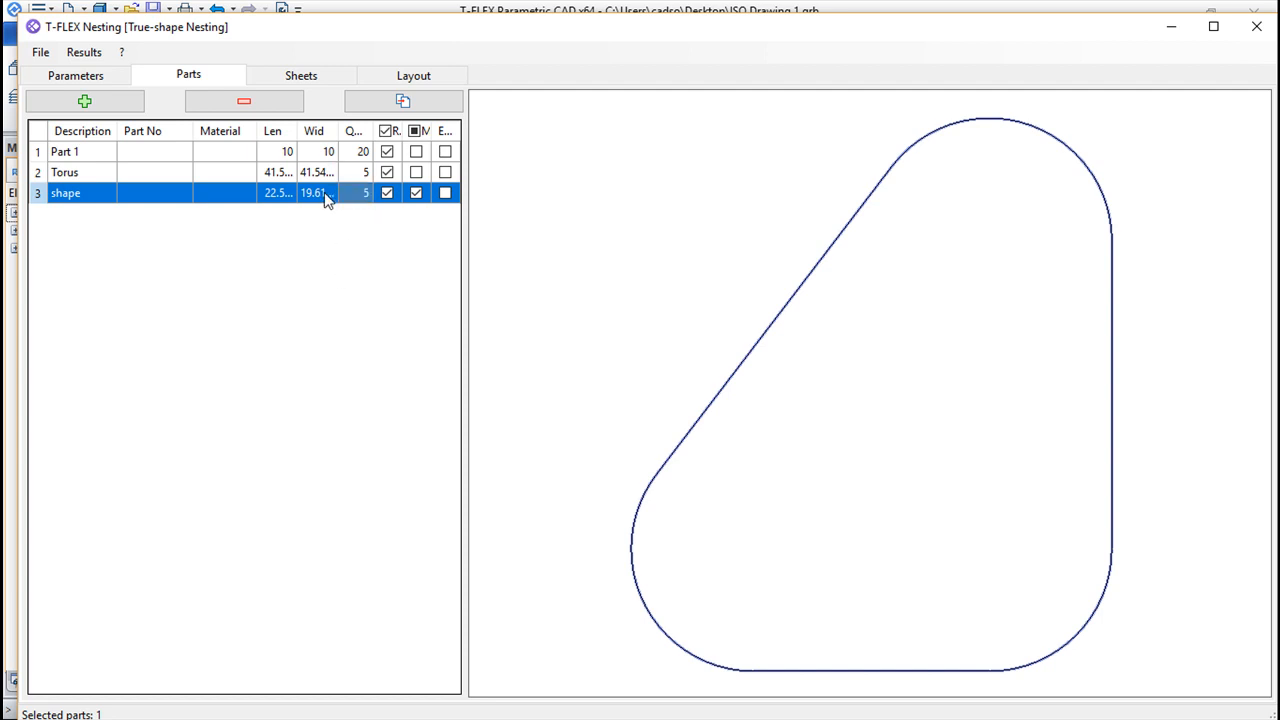
Add one 100 by 100 mm sheet and calculate the nesting layout
{"action": "left_click", "coordinate": [303, 80]}
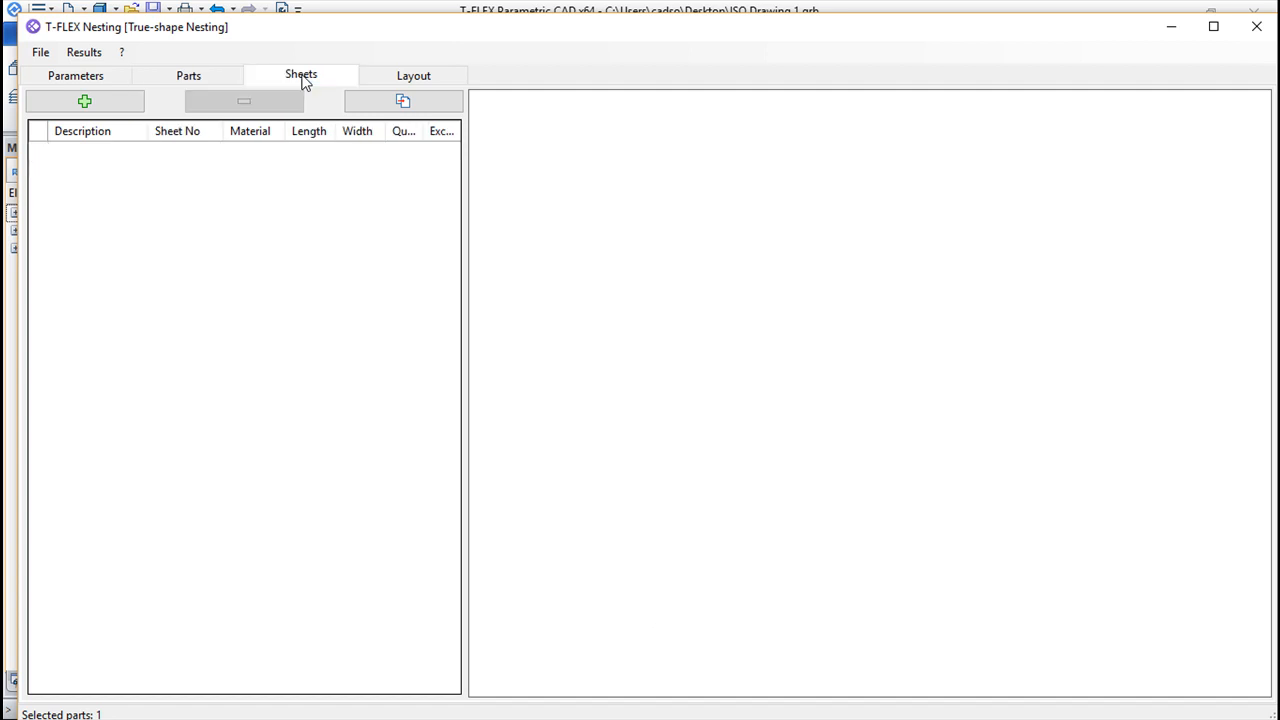
{"action": "left_click", "coordinate": [99, 110]}
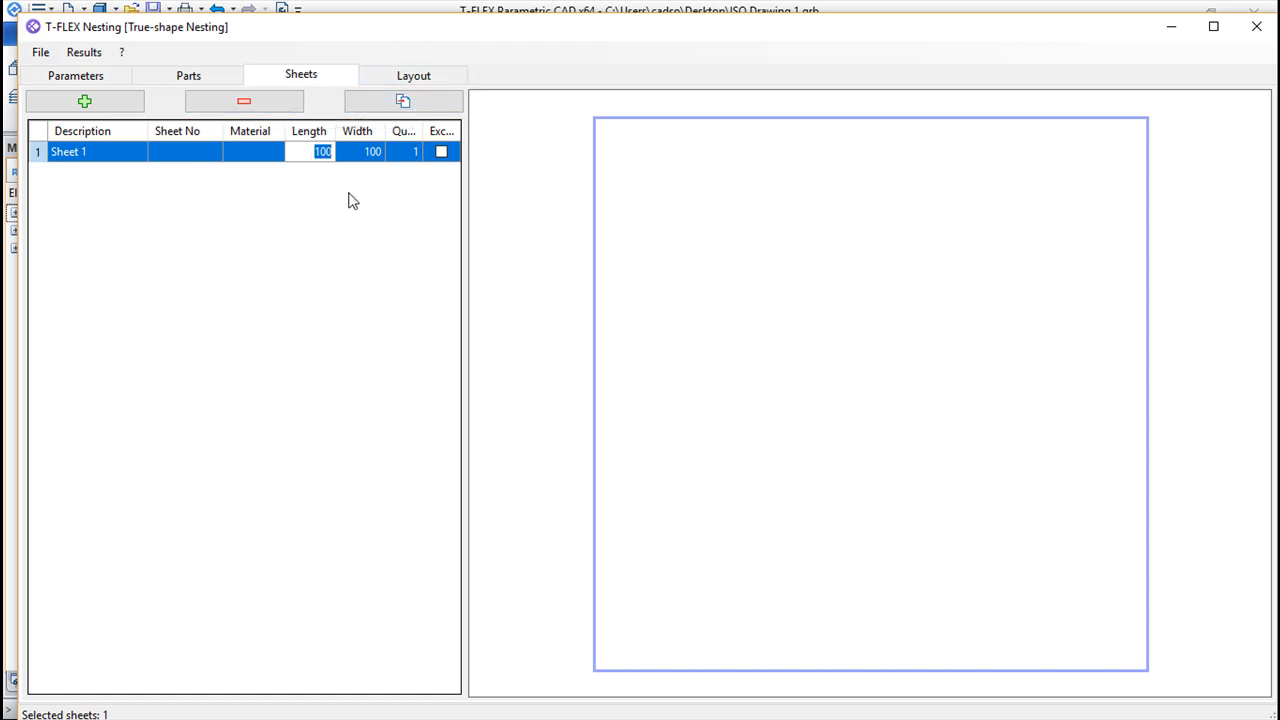
{"action": "left_click", "coordinate": [405, 78]}
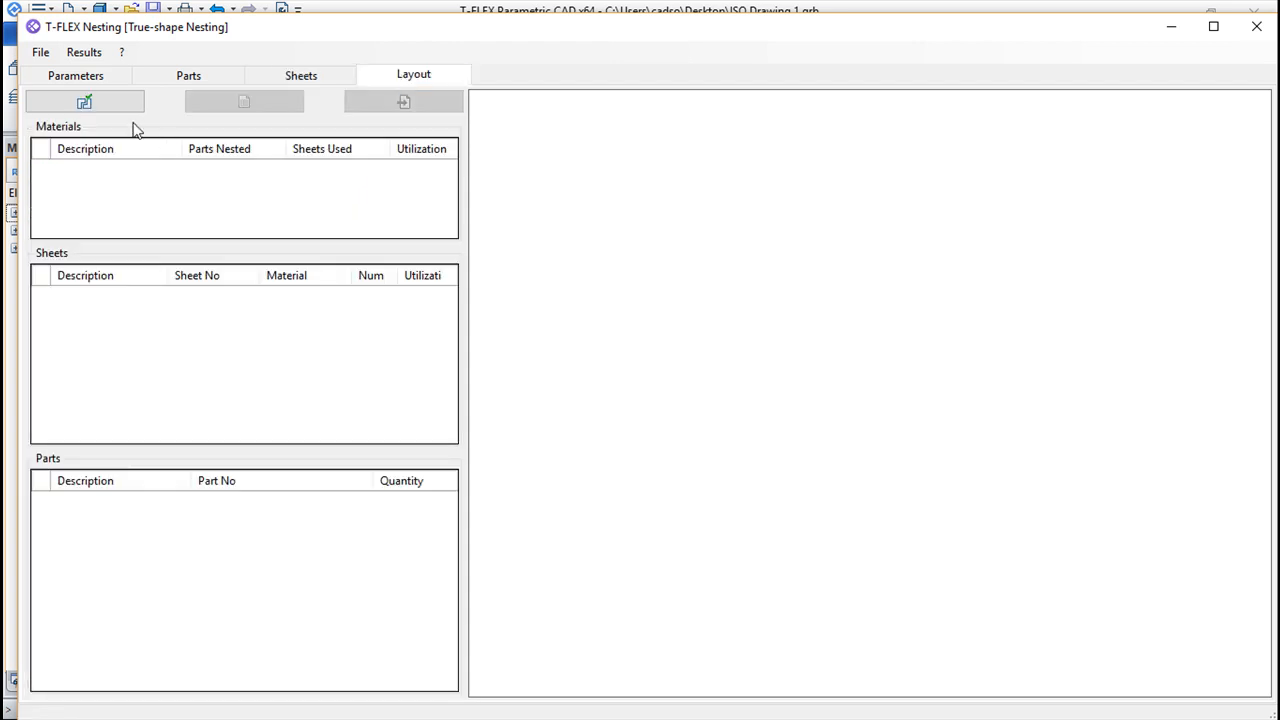
{"action": "left_click", "coordinate": [84, 103]}
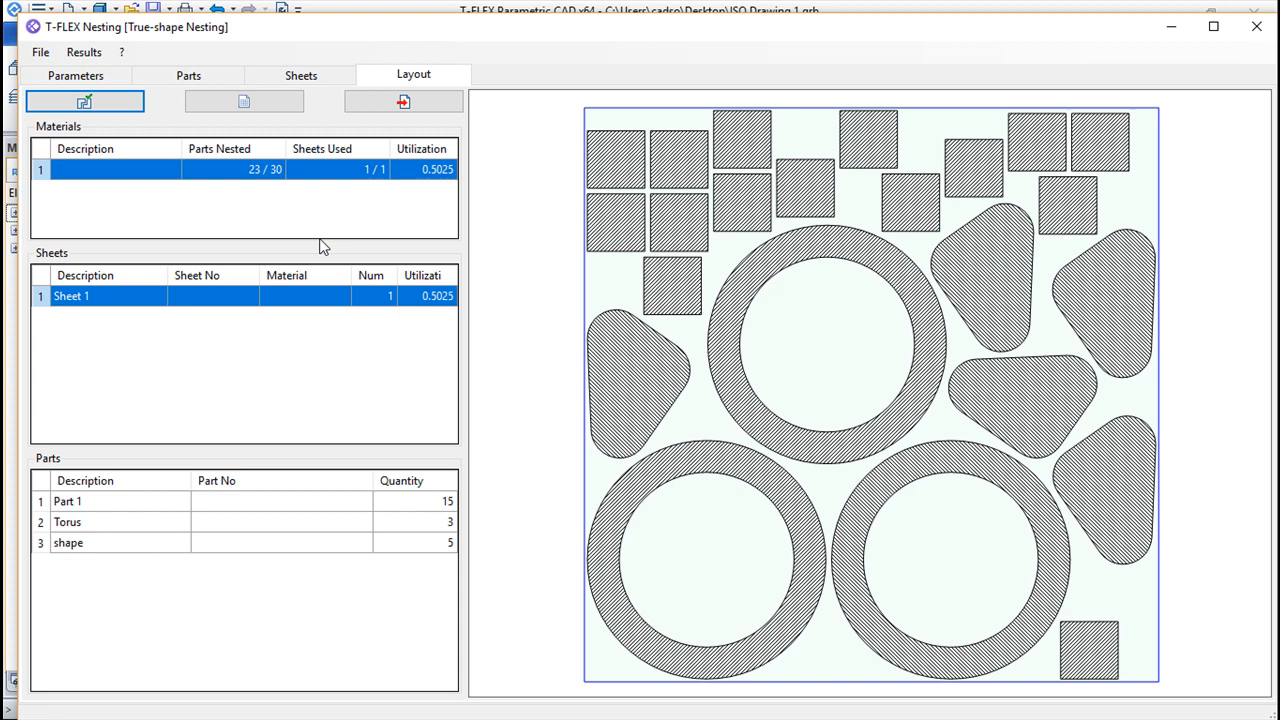
Allow parts inside other parts and recalculate the nesting layout
{"action": "left_click", "coordinate": [75, 75]}
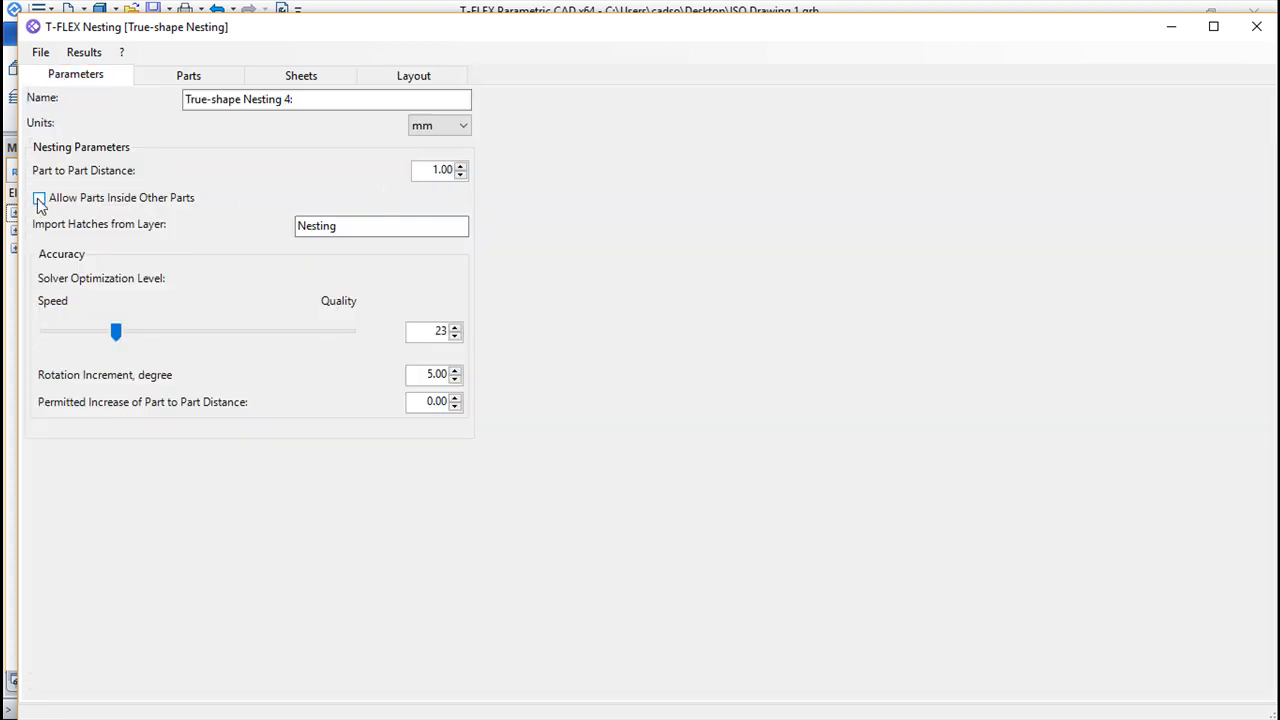
{"action": "left_click", "coordinate": [385, 80]}
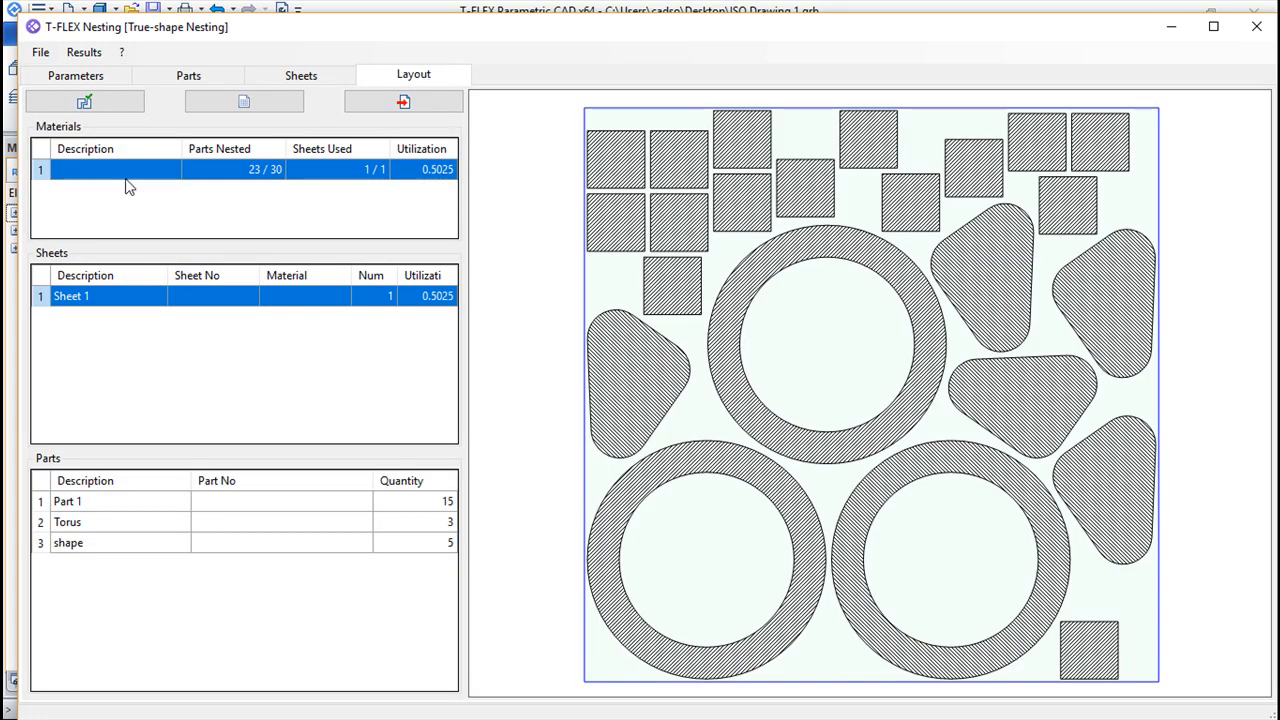
{"action": "left_click", "coordinate": [85, 101]}
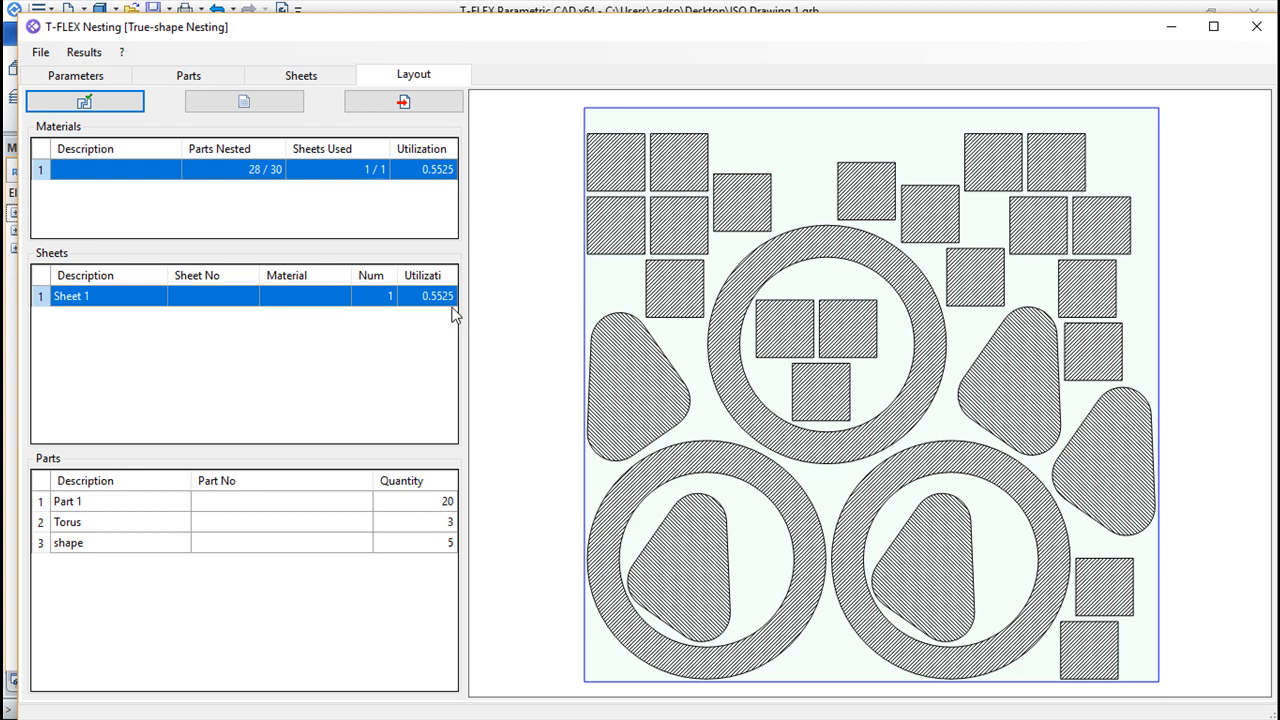
Raise the solver optimization level to 95 and recalculate the nesting layout
{"action": "left_click", "coordinate": [66, 77]}
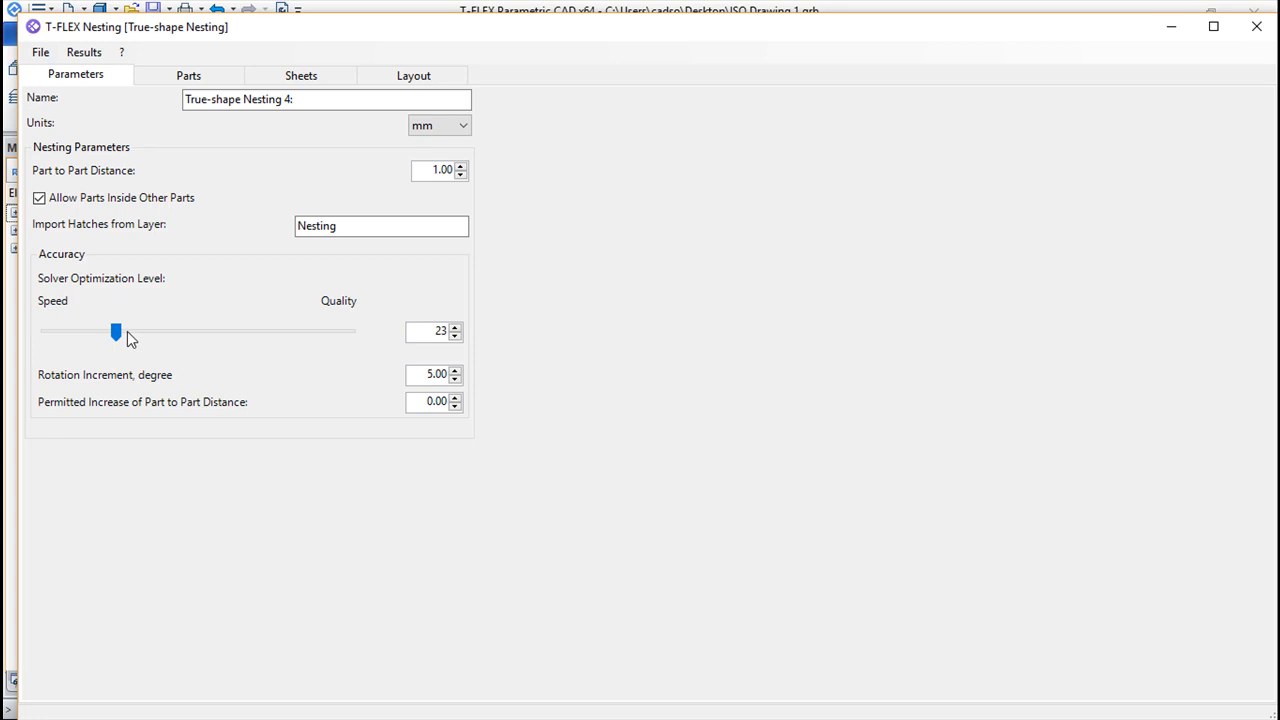
{"action": "left_click_drag", "start_coordinate": [301, 336], "coordinate": [337, 341]}
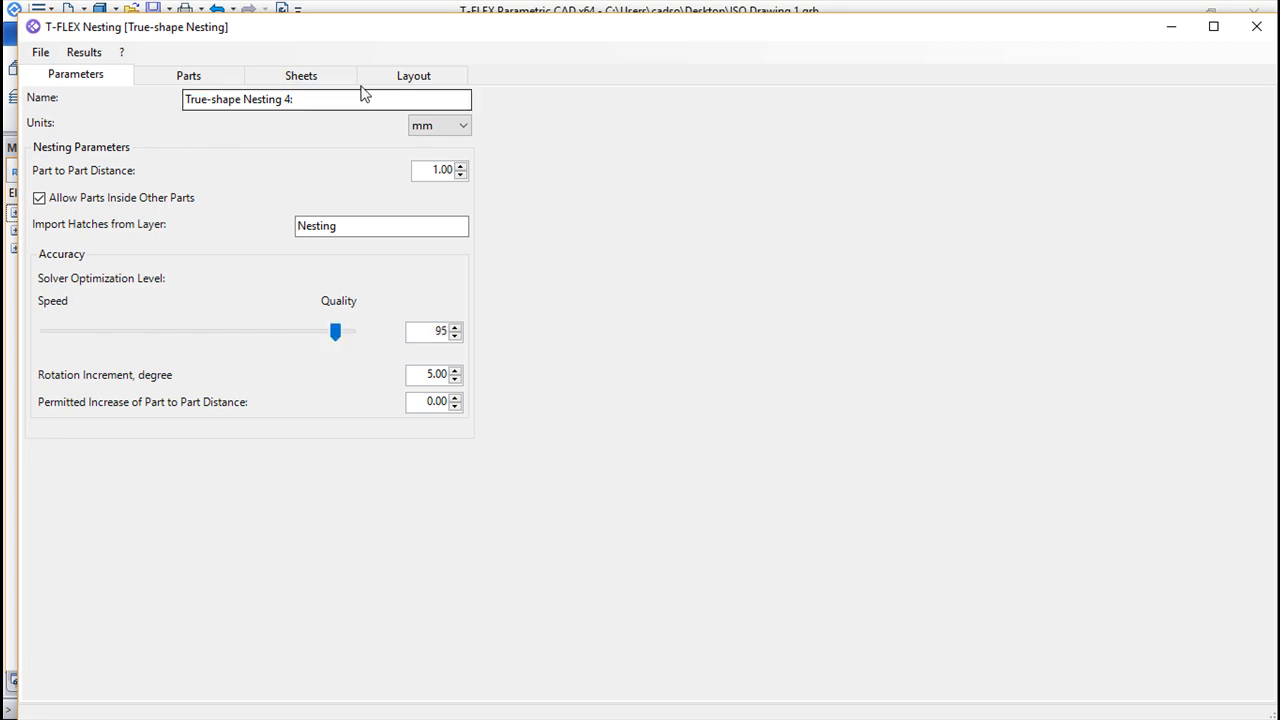
{"action": "left_click", "coordinate": [414, 80]}
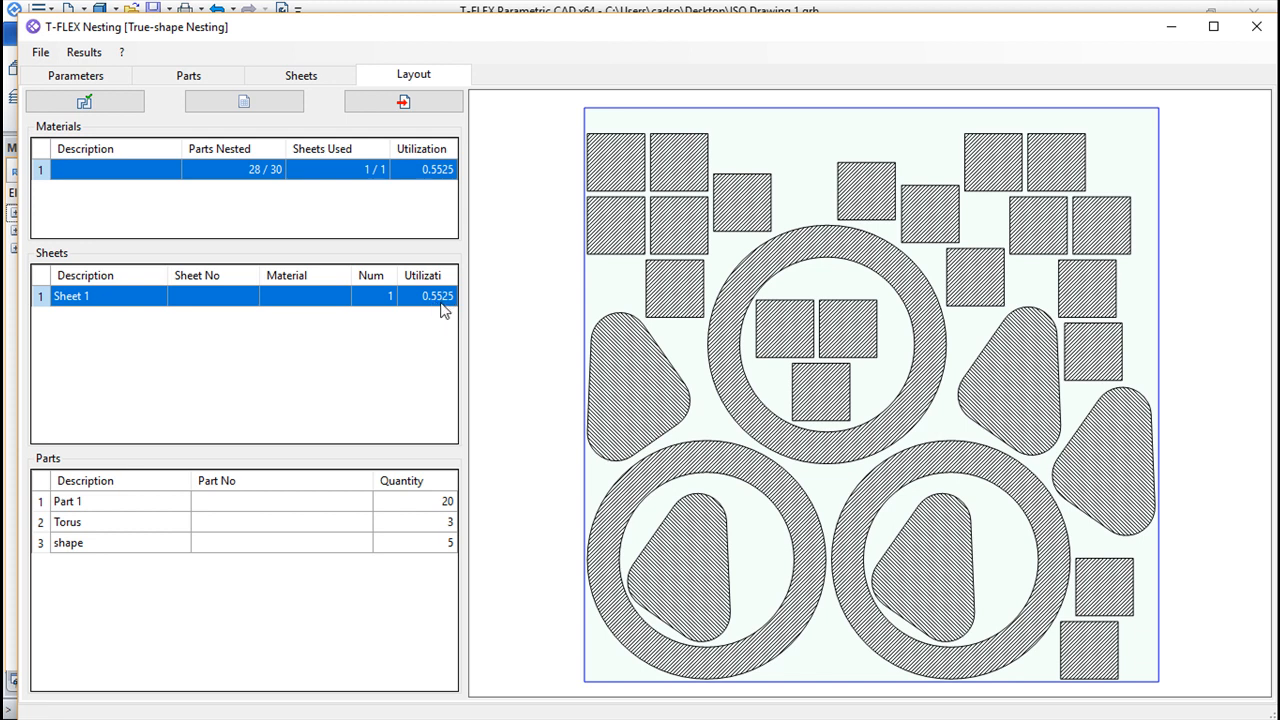
{"action": "left_click", "coordinate": [88, 104]}
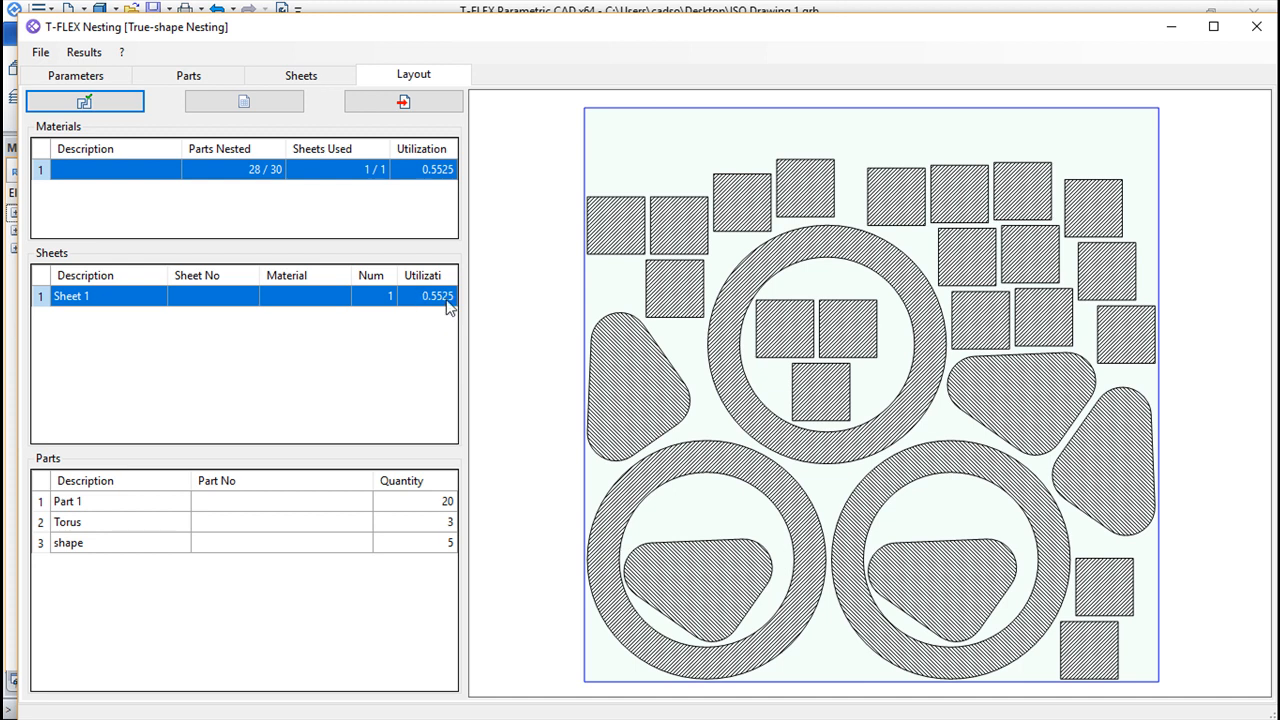
Set the quantities to 30 for Part 1, 8 for Torus and 8 for shape, and recalculate the nesting layout
{"action": "left_click", "coordinate": [187, 80]}
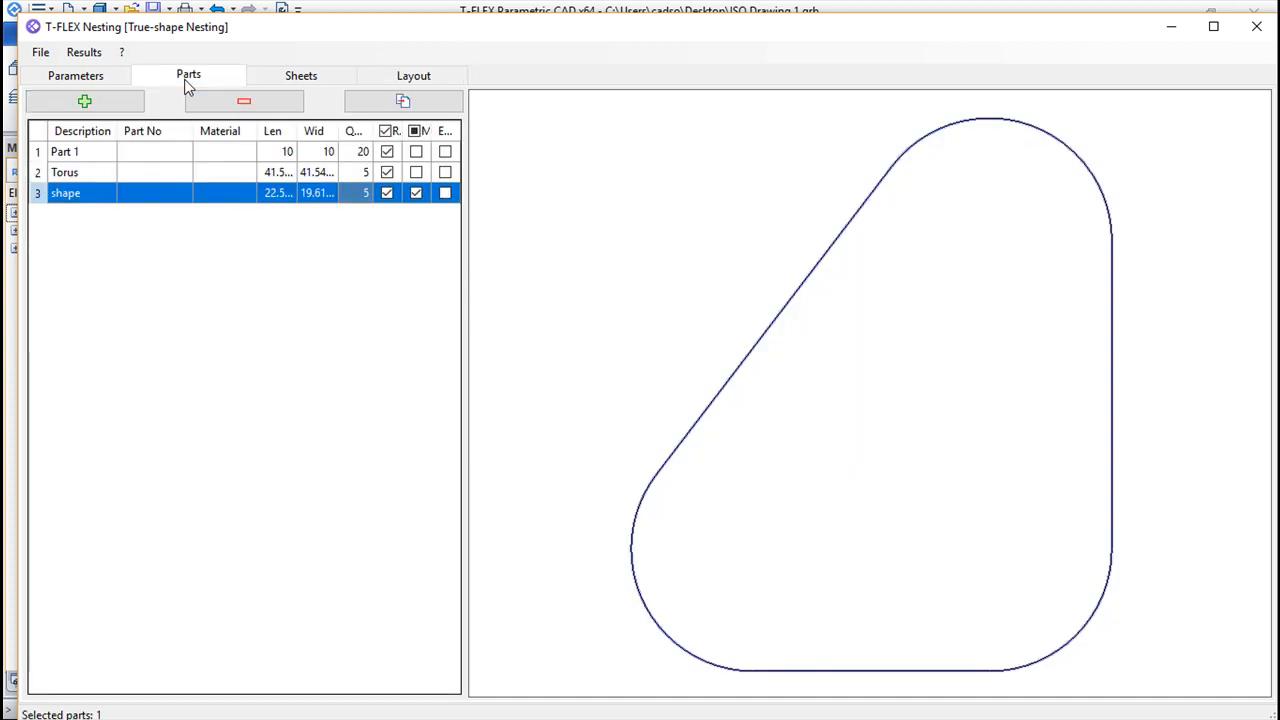
{"action": "left_click", "coordinate": [362, 155]}
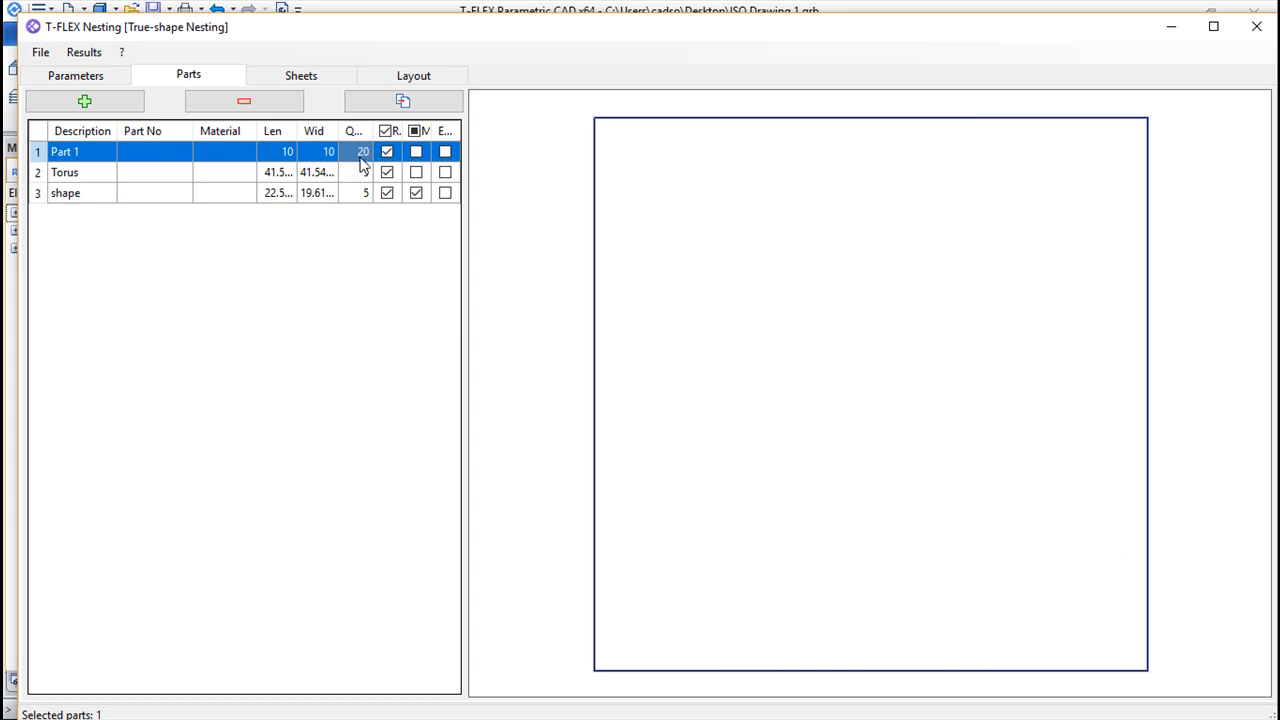
{"action": "left_click", "coordinate": [358, 158]}
{"action": "left_click", "coordinate": [366, 172]}
{"action": "left_click", "coordinate": [366, 172]}
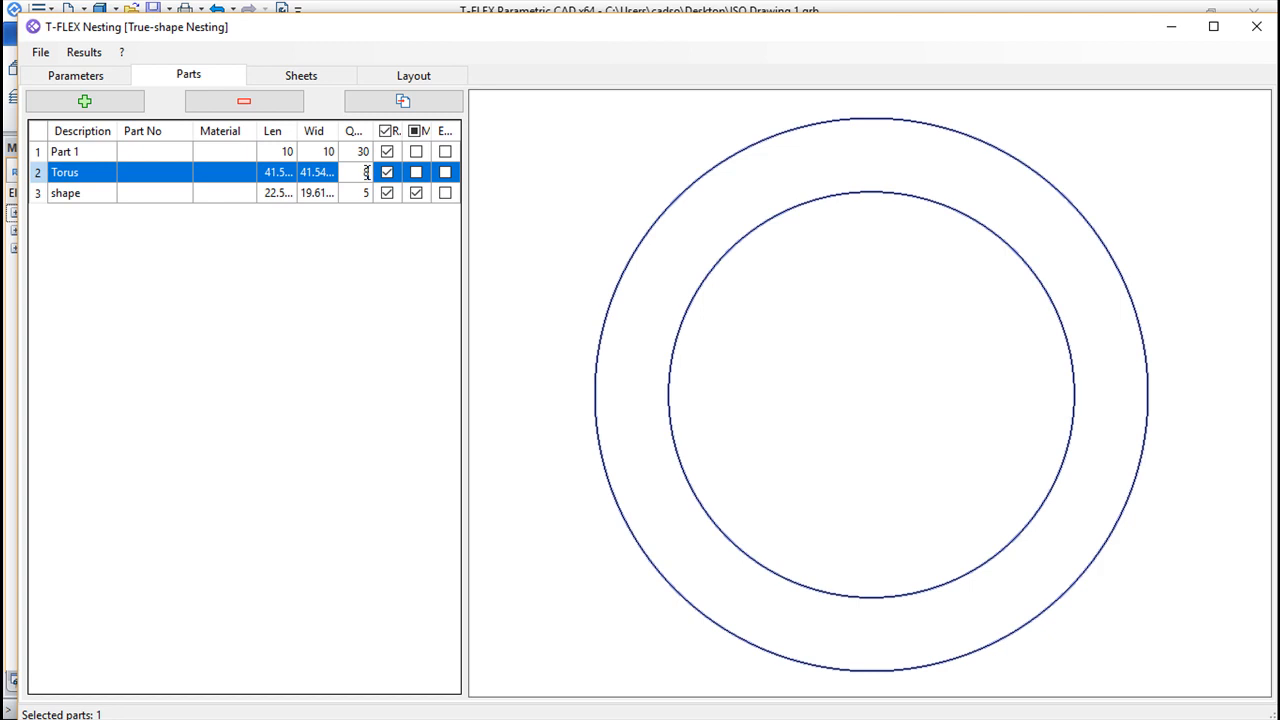
{"action": "left_click", "coordinate": [361, 193]}
{"action": "left_click", "coordinate": [364, 193]}
{"action": "type", "text": "8"}
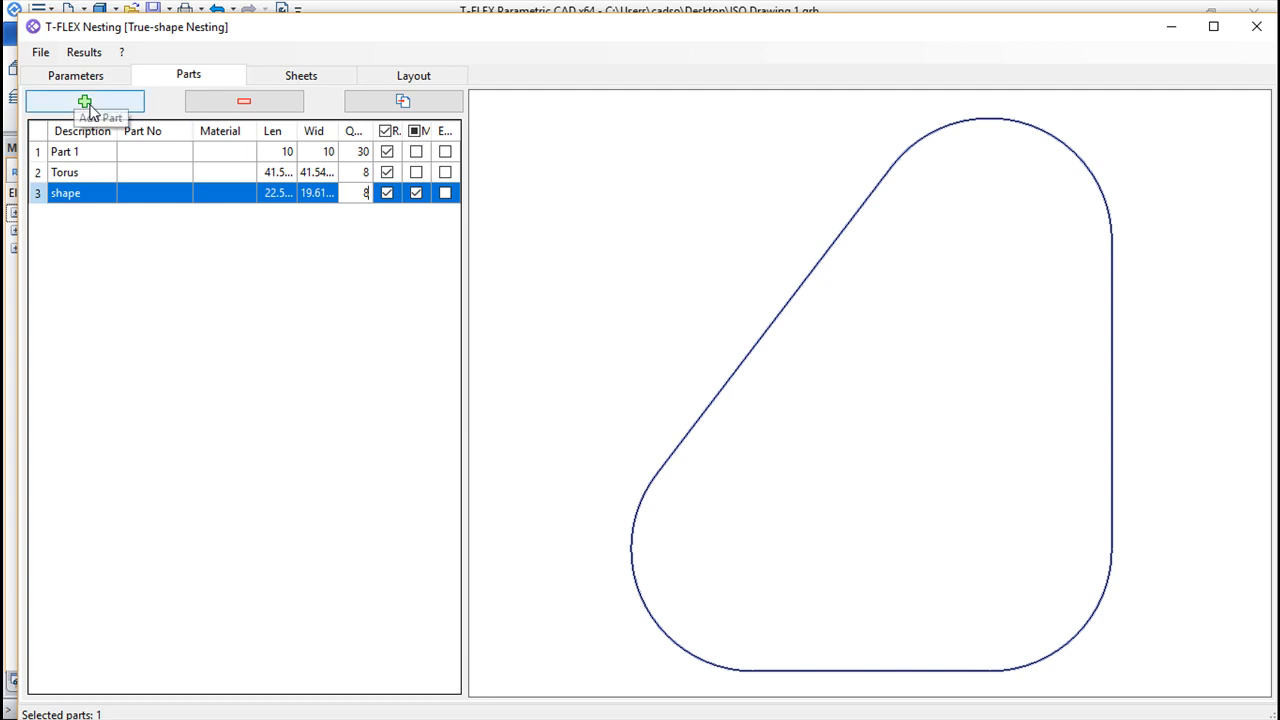
{"action": "key", "text": "Return"}
{"action": "left_click", "coordinate": [424, 78]}
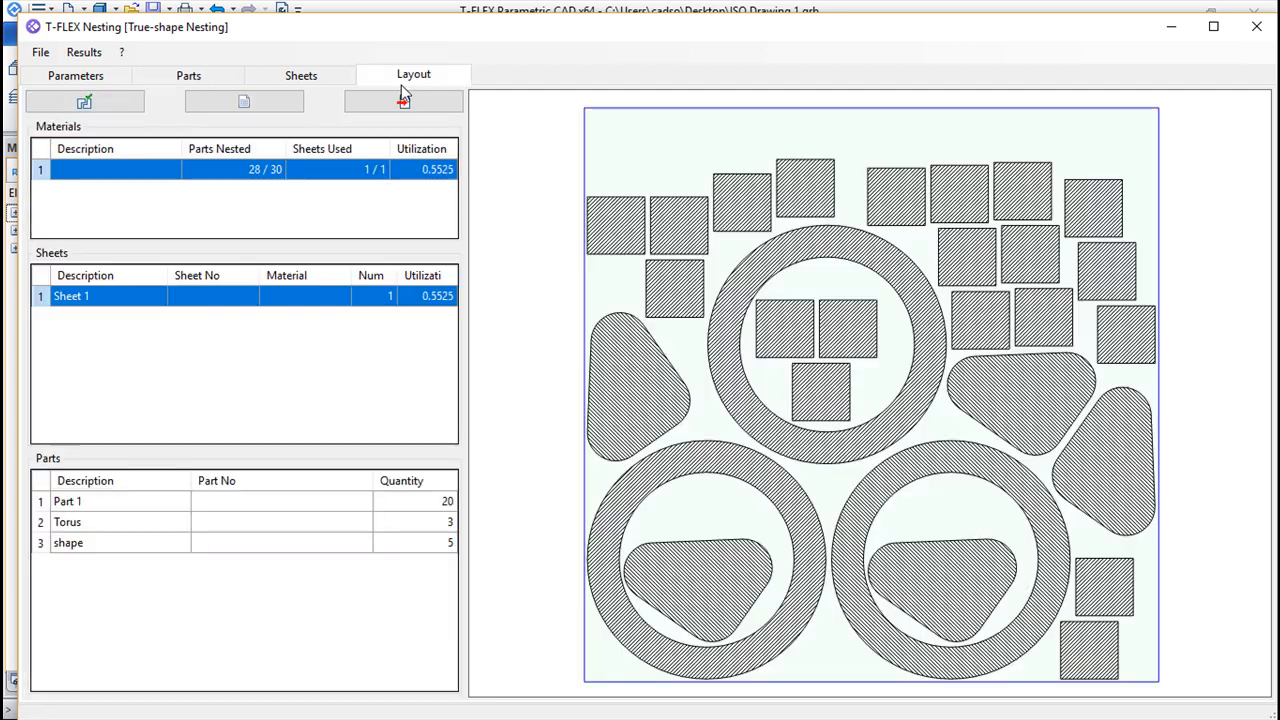
{"action": "left_click", "coordinate": [84, 103]}
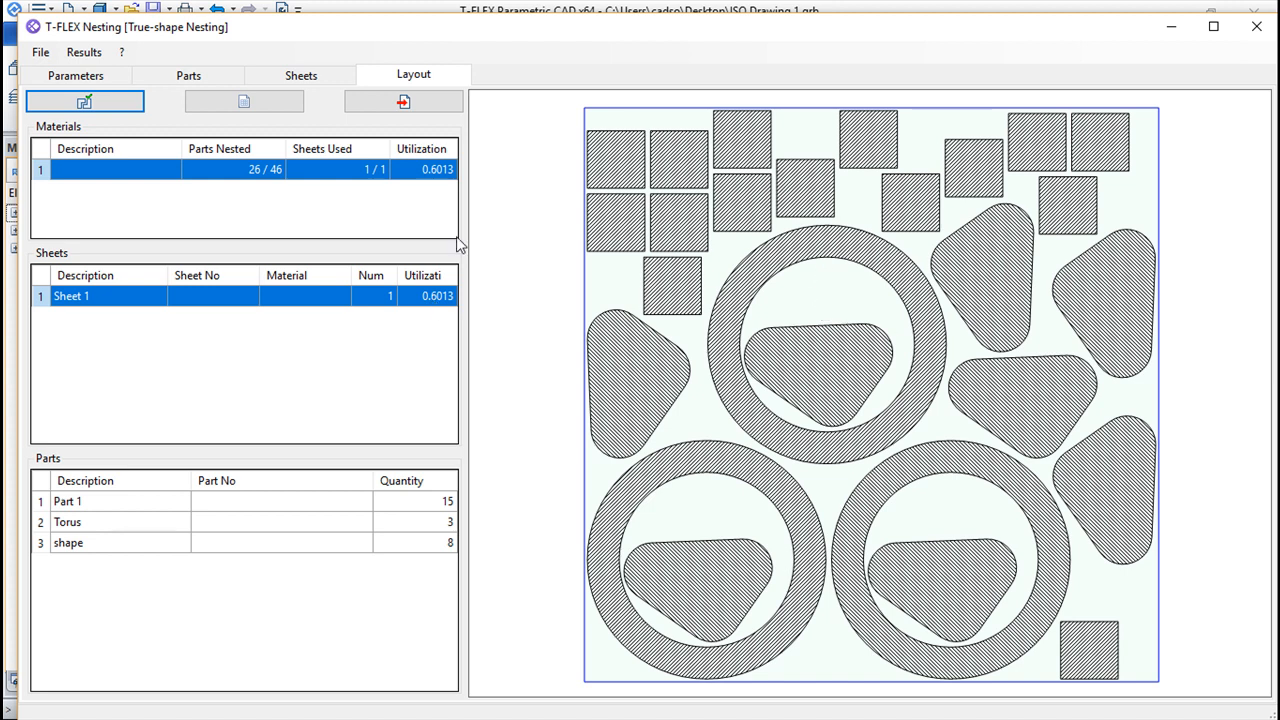
Return to the T-FLEX Parametric CAD drawing and sketch a circle about 5 mm in diameter, up and left of the rounded triangle
{"action": "left_click", "coordinate": [189, 76]}
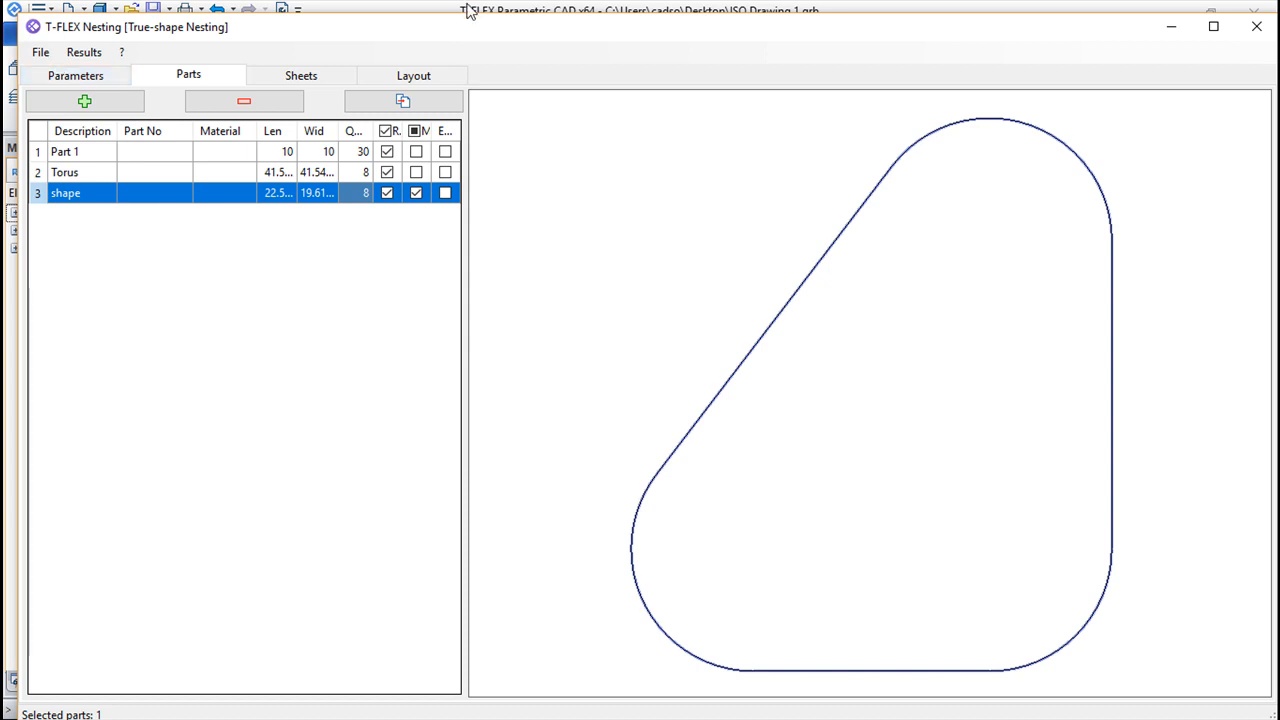
{"action": "left_click", "coordinate": [468, 10]}
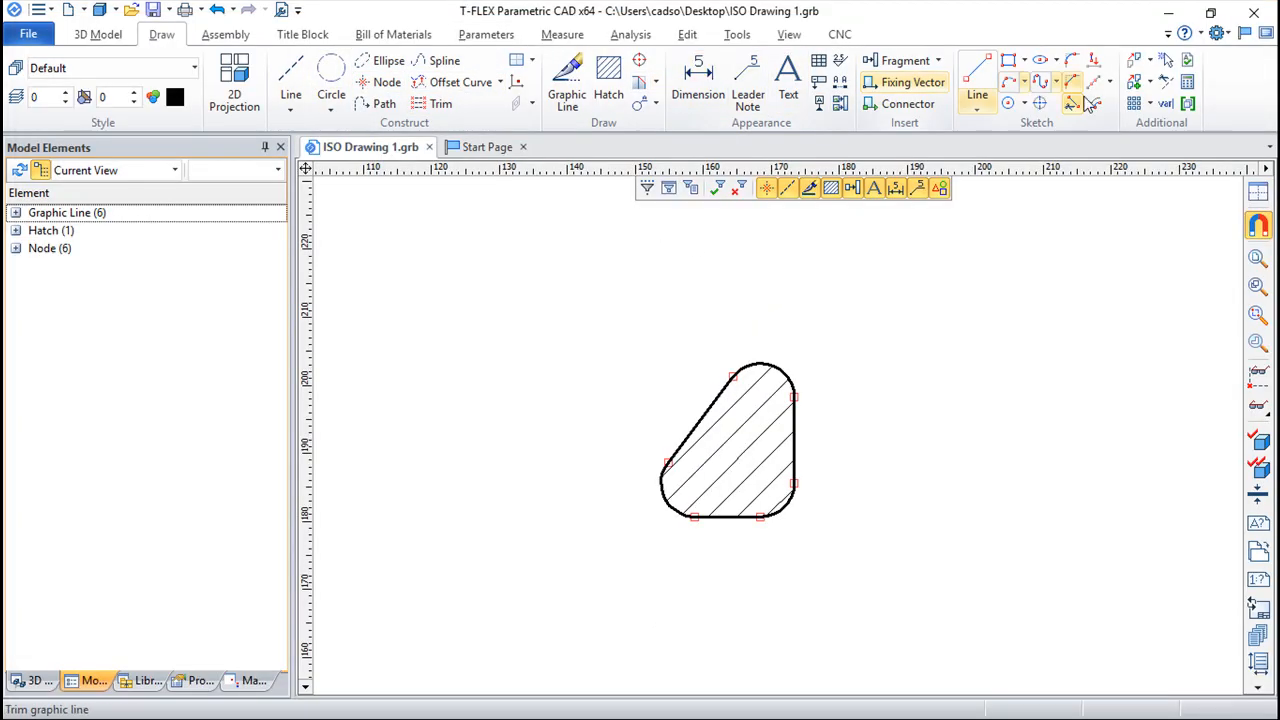
{"action": "left_click", "coordinate": [1010, 104]}
{"action": "left_click", "coordinate": [557, 329]}
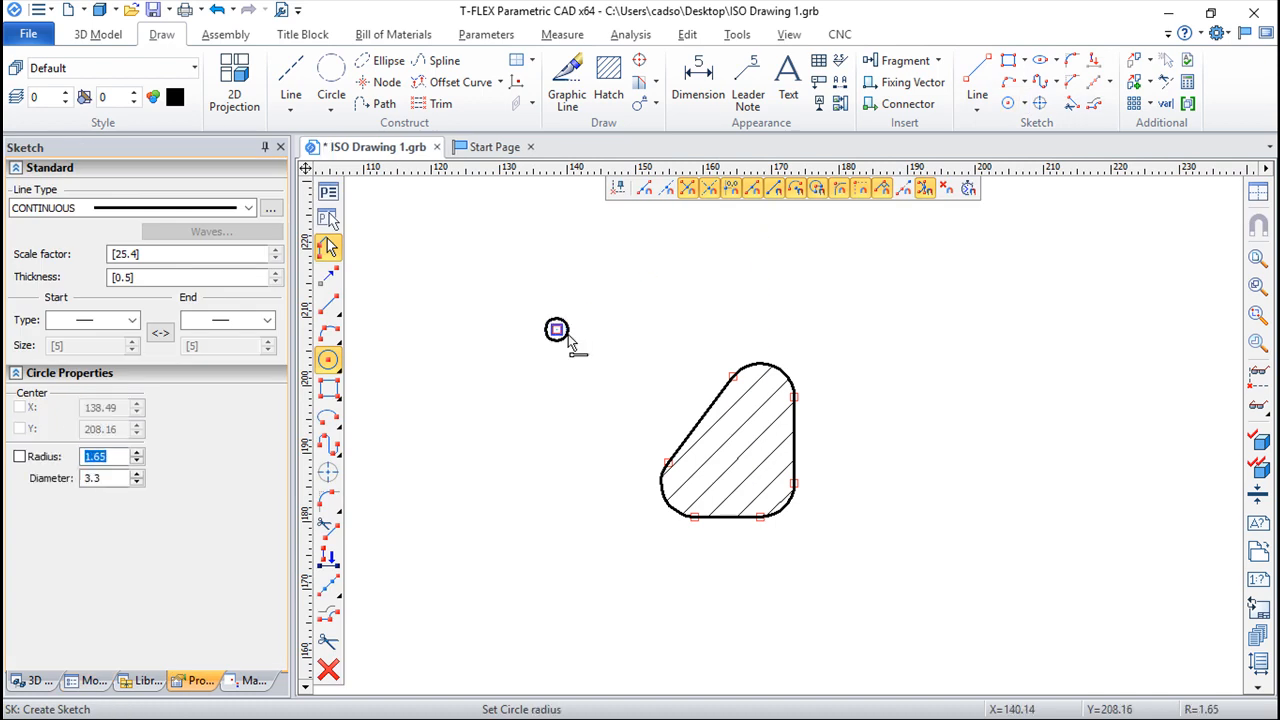
{"action": "left_click", "coordinate": [572, 347]}
{"action": "key", "text": "Escape"}
{"action": "scroll", "coordinate": [600, 303], "scroll_direction": "up", "scroll_amount": 2}
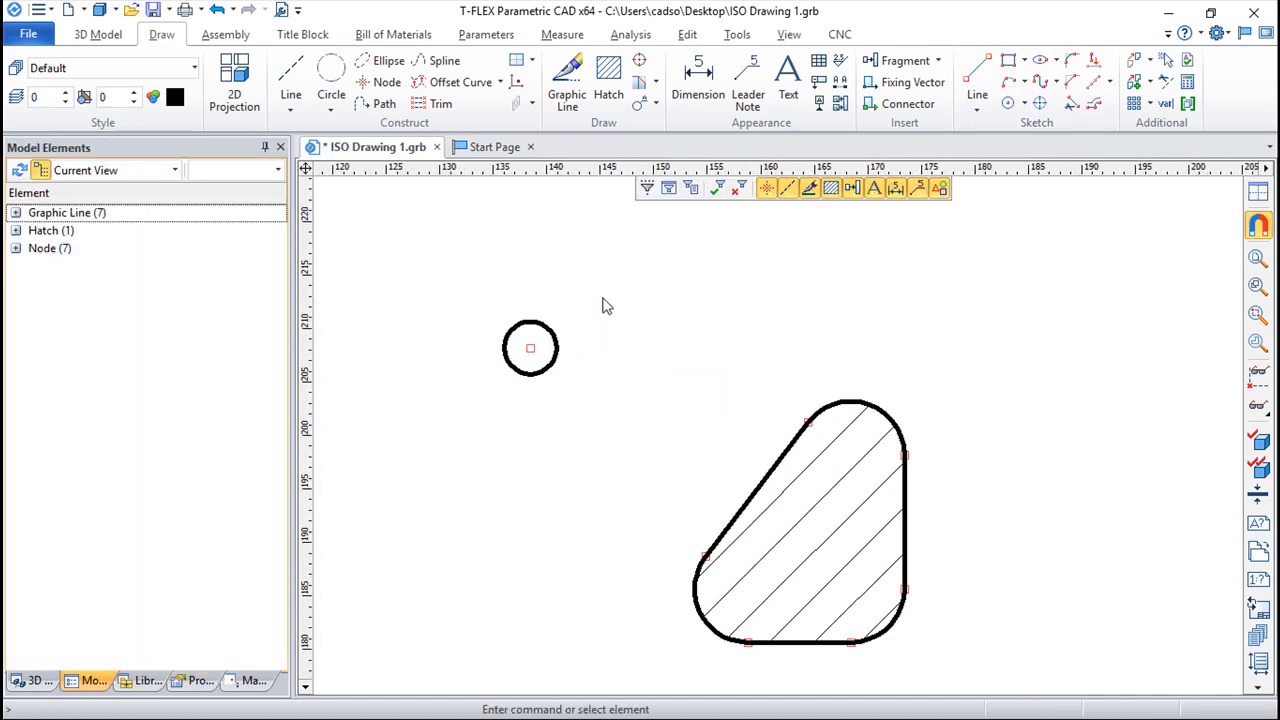
Hatch the interior of the small circle and add the hatched circle as a part to the nesting project
{"action": "left_click", "coordinate": [609, 88]}
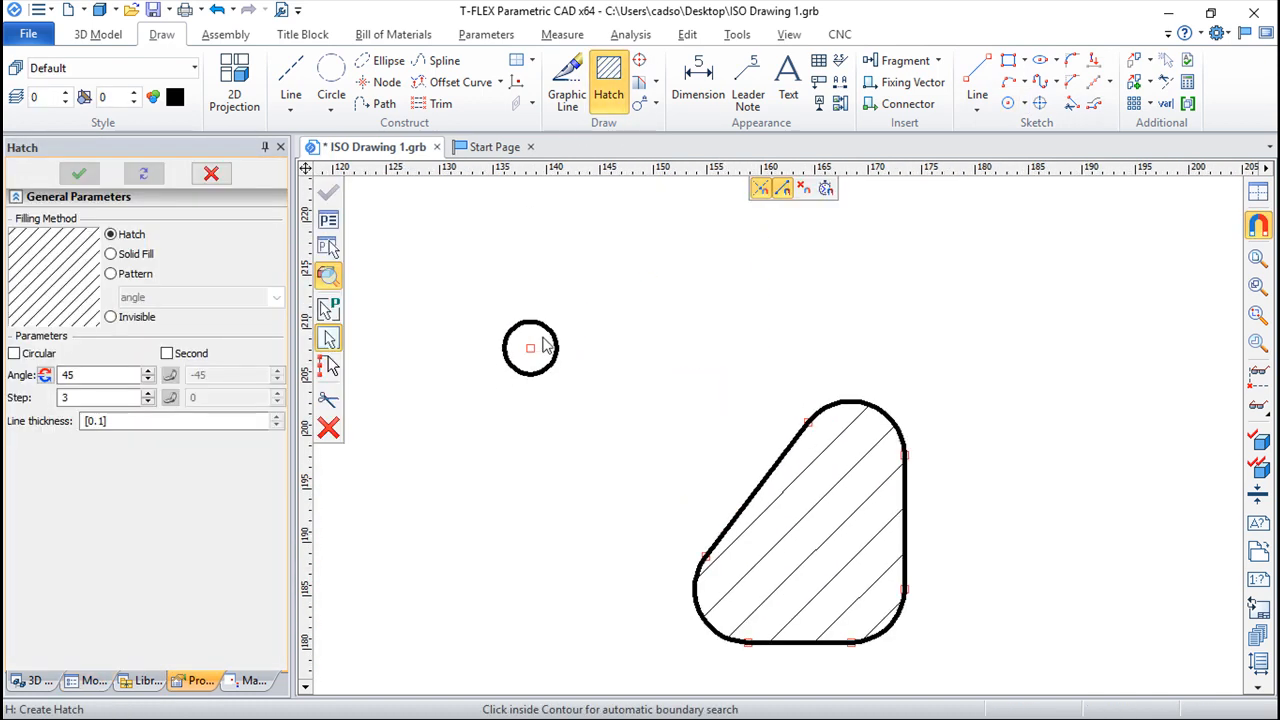
{"action": "left_click", "coordinate": [552, 302]}
{"action": "key", "text": "Escape"}
{"action": "right_click", "coordinate": [540, 352]}
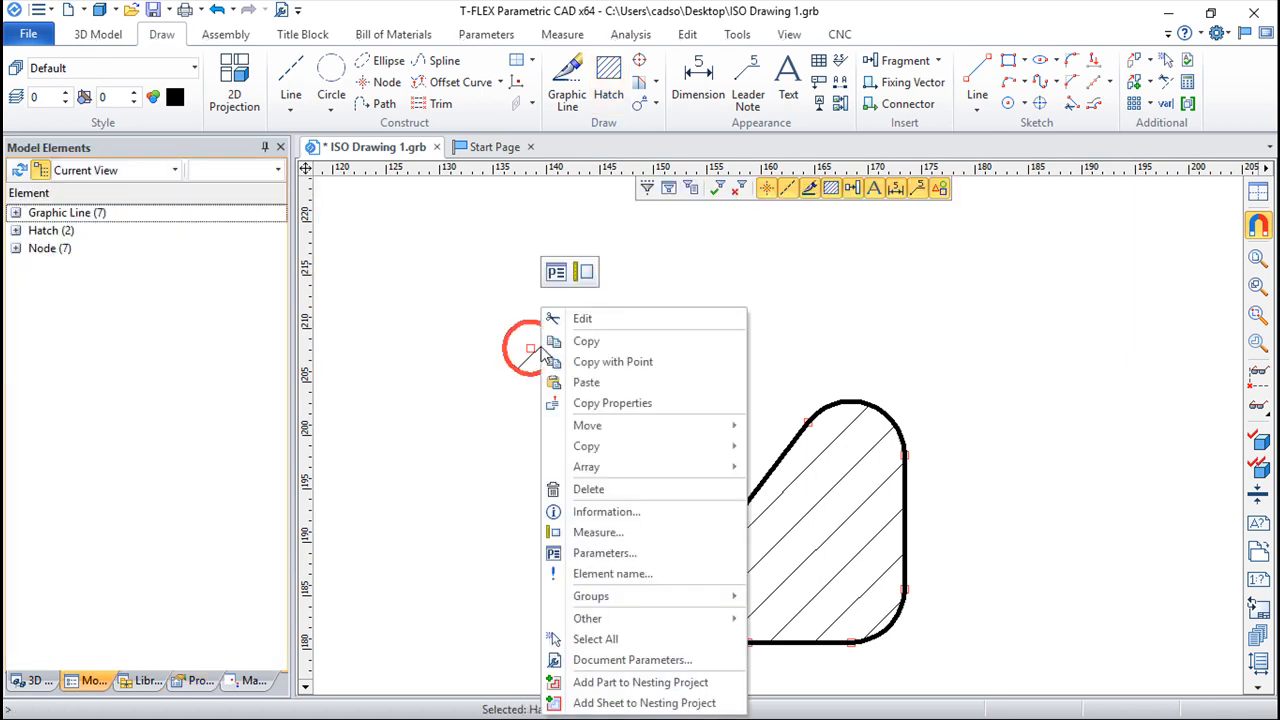
{"action": "left_click", "coordinate": [643, 686]}
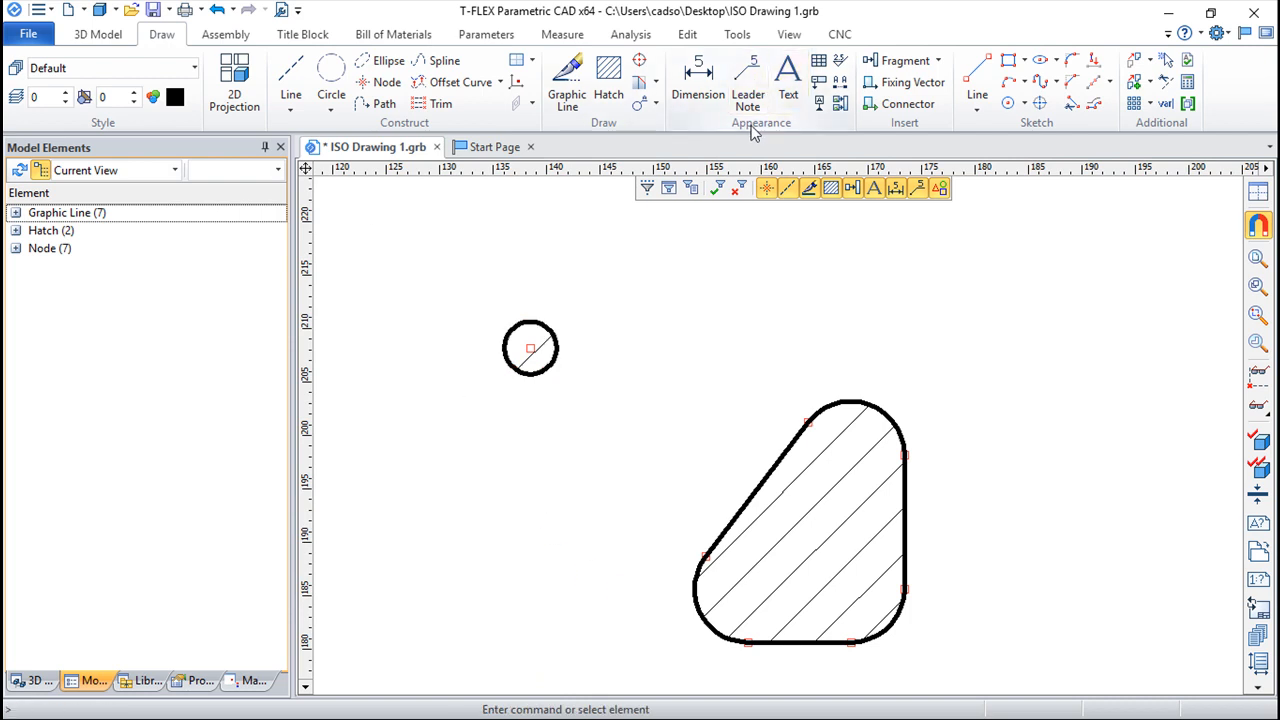
Switch to T-FLEX Nesting, set the unnamed circle part's quantity to 30 and recalculate the nesting layout
{"action": "key", "text": "alt+Tab"}
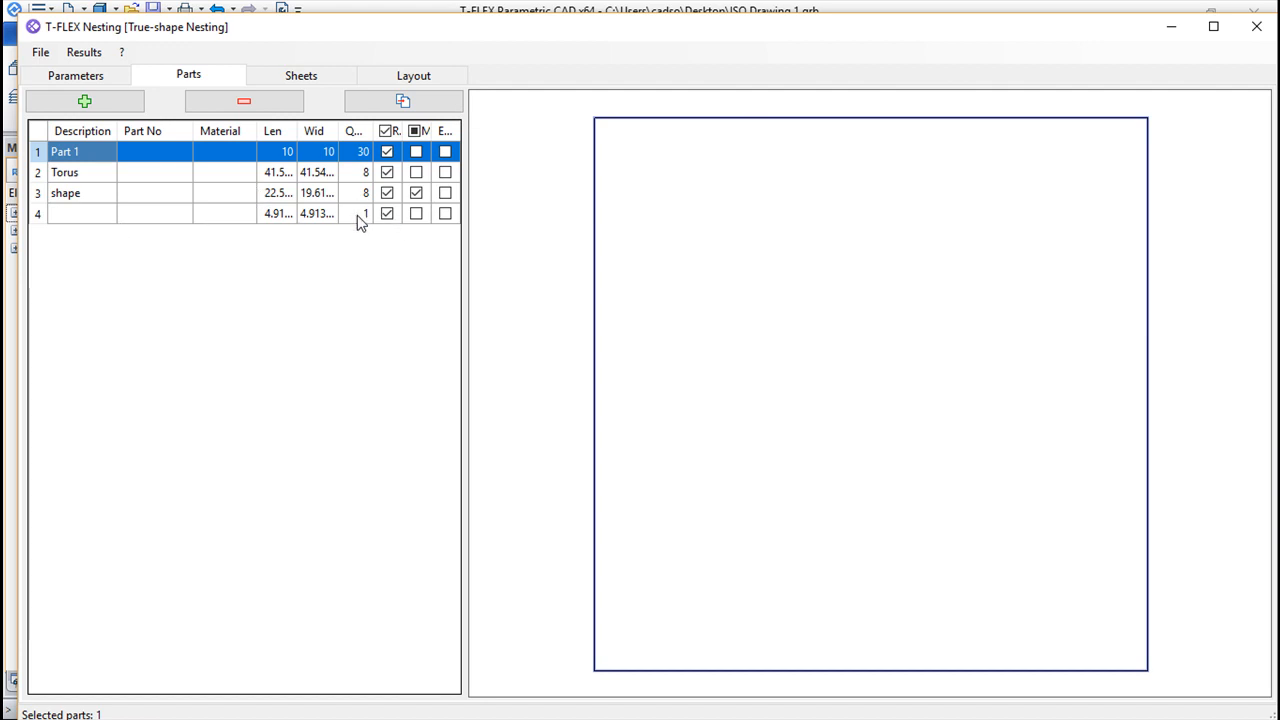
{"action": "left_click", "coordinate": [356, 214]}
{"action": "left_click", "coordinate": [366, 216]}
{"action": "type", "text": "30´~"}
{"action": "key", "text": "BackSpace"}
{"action": "key", "text": "BackSpace"}
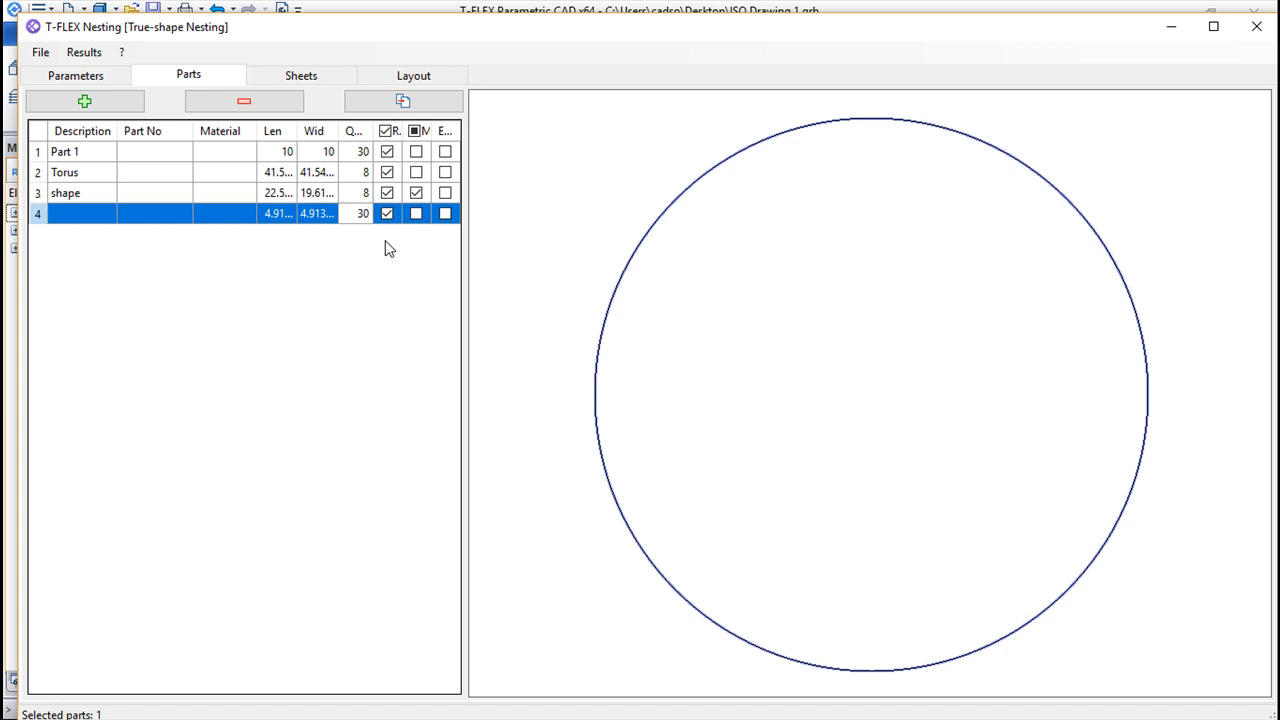
{"action": "left_click", "coordinate": [366, 75]}
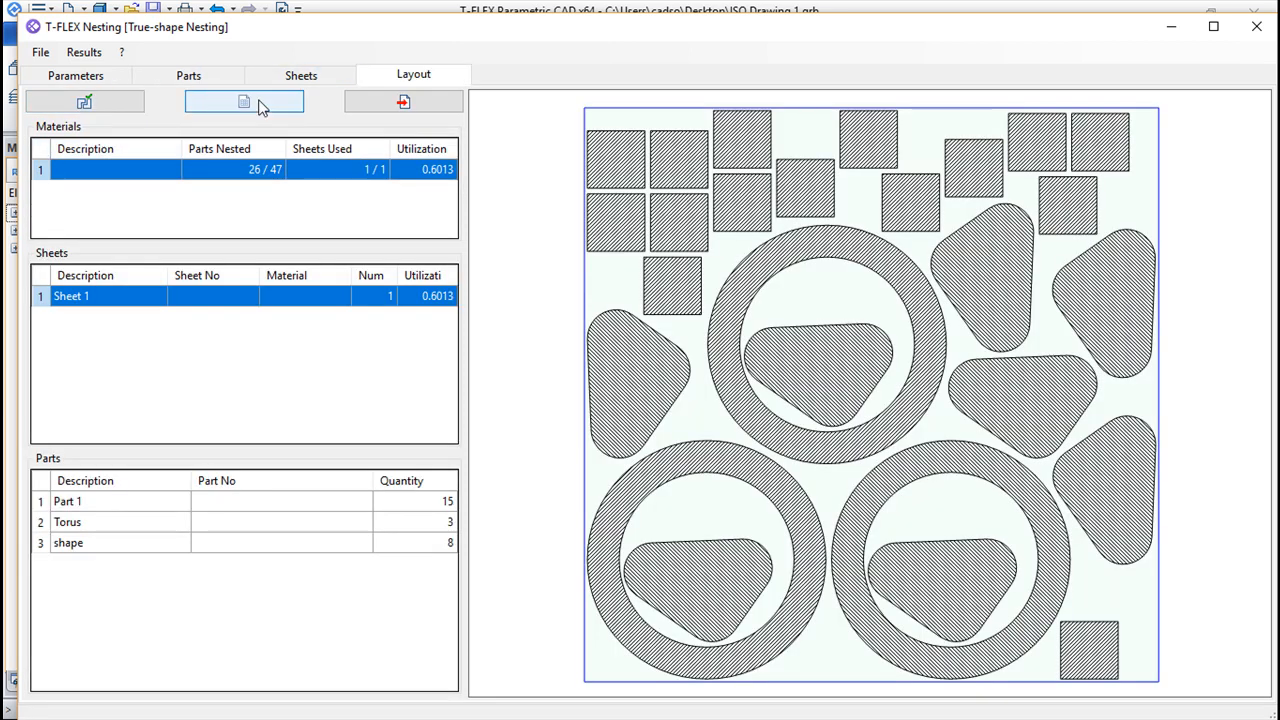
{"action": "left_click", "coordinate": [84, 101]}
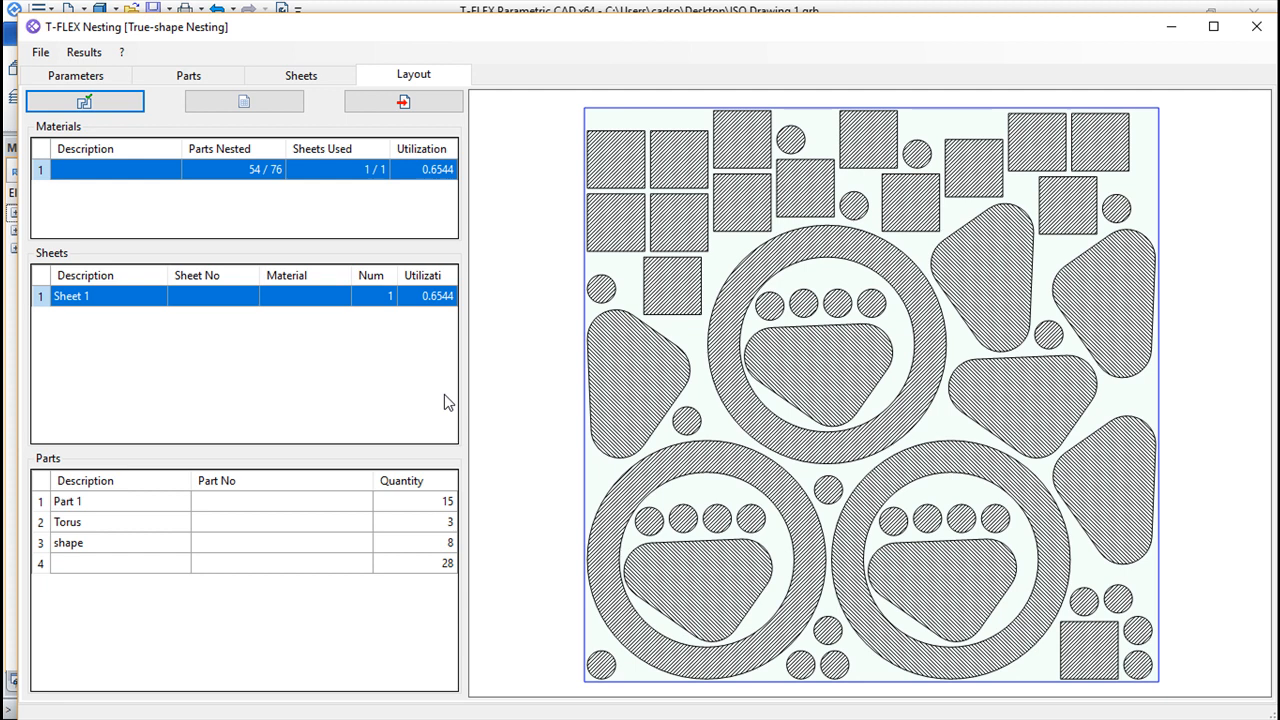
Raise the unnamed circle part's quantity to 50 and recalculate the nesting layout
{"action": "left_click", "coordinate": [66, 78]}
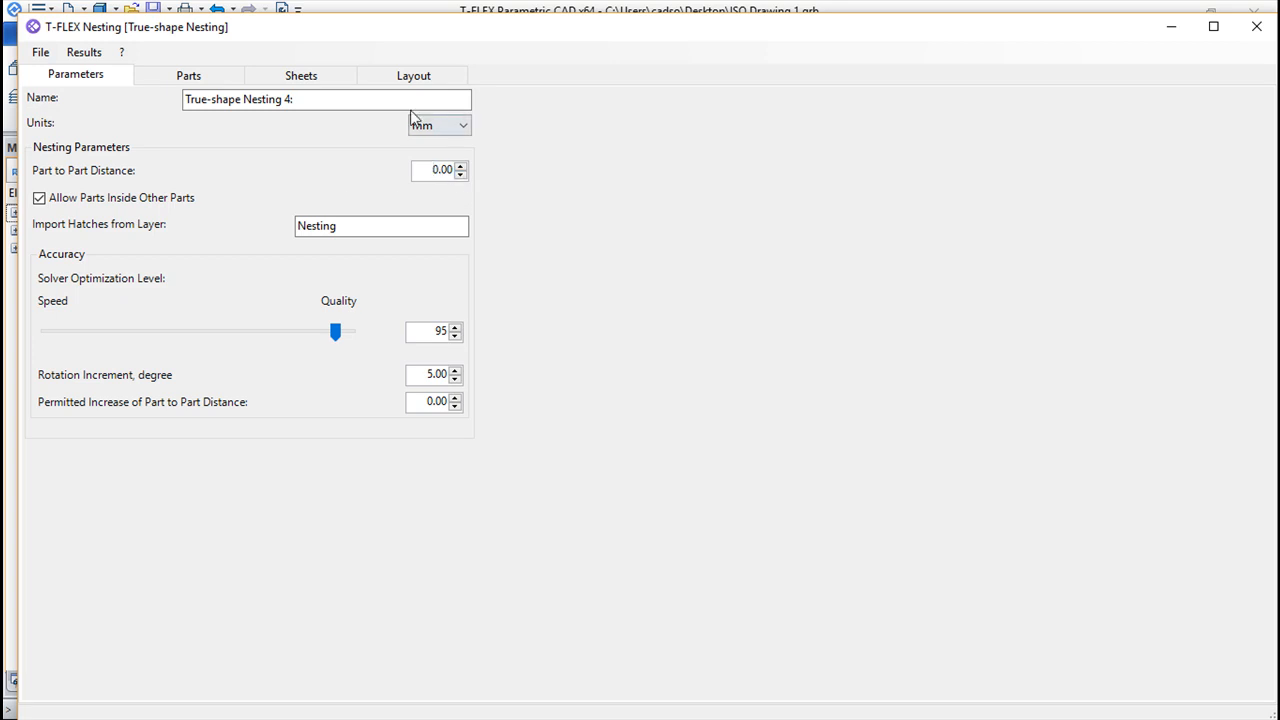
{"action": "left_click", "coordinate": [180, 77]}
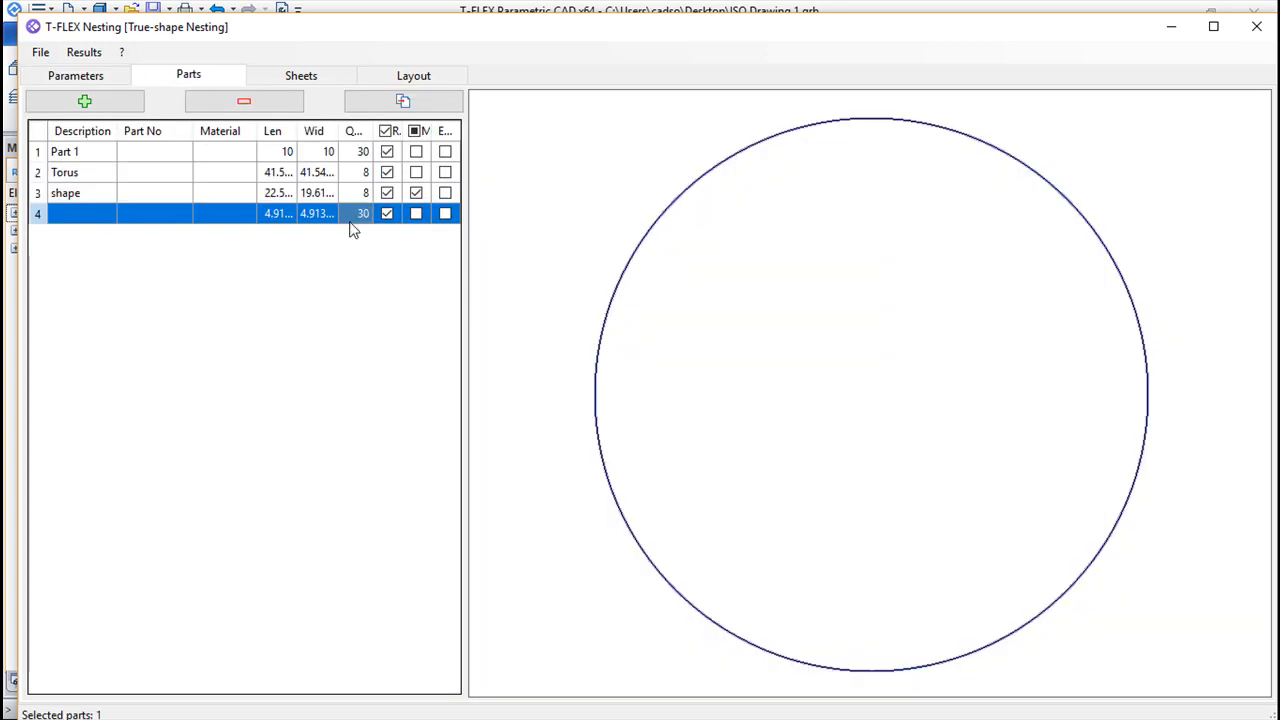
{"action": "double_click", "coordinate": [364, 218]}
{"action": "key", "text": "Return"}
{"action": "left_click", "coordinate": [414, 75]}
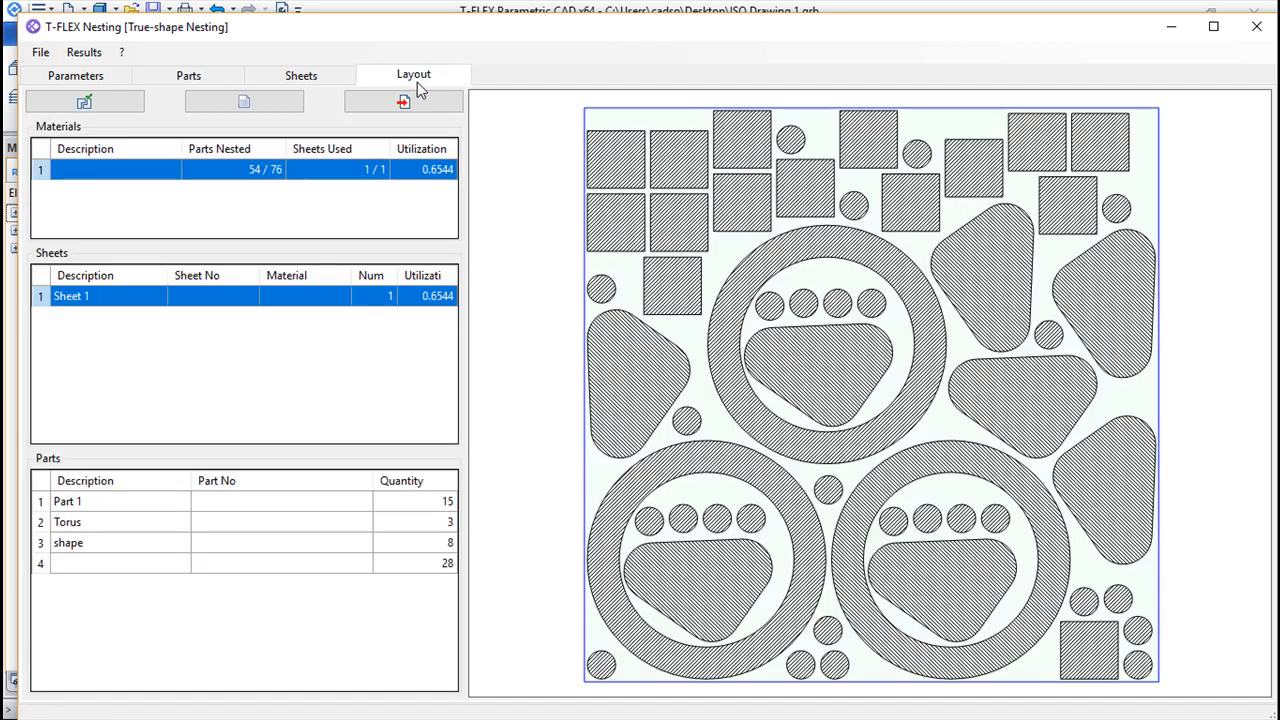
{"action": "left_click", "coordinate": [84, 101]}
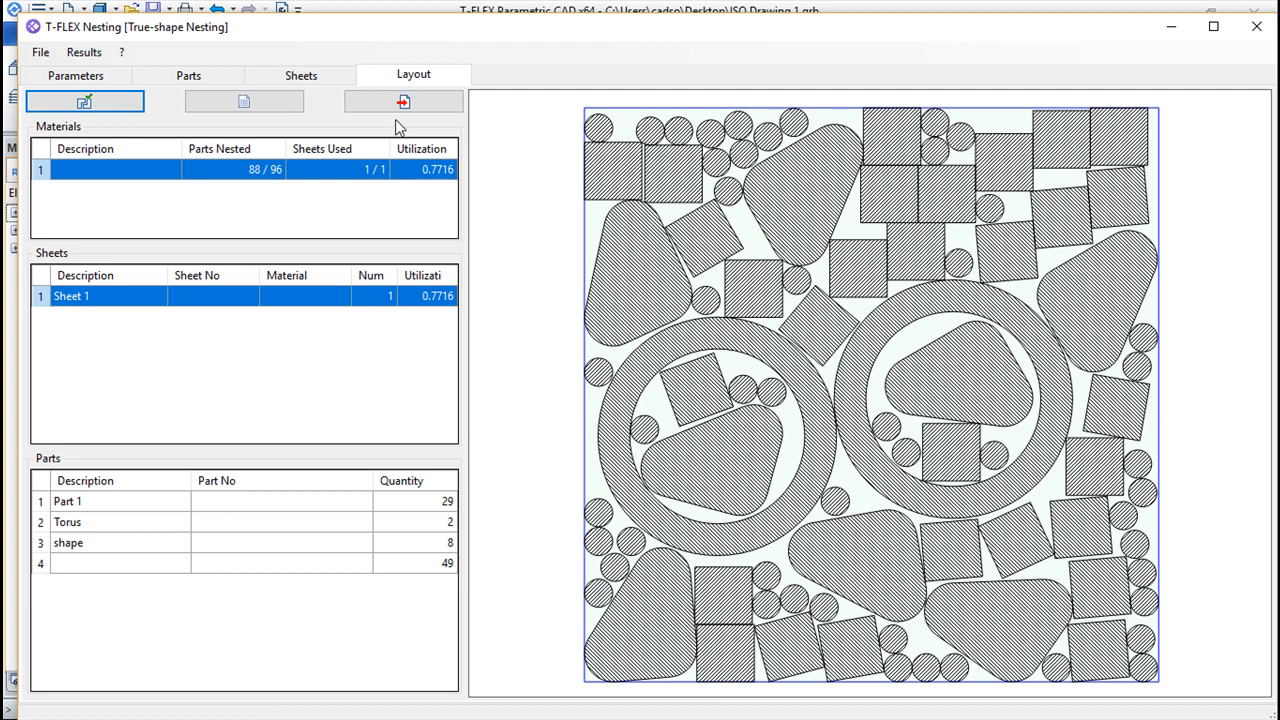
Review the general and detailed nesting reports for the sheet and its parts, then close them
{"action": "left_click", "coordinate": [87, 51]}
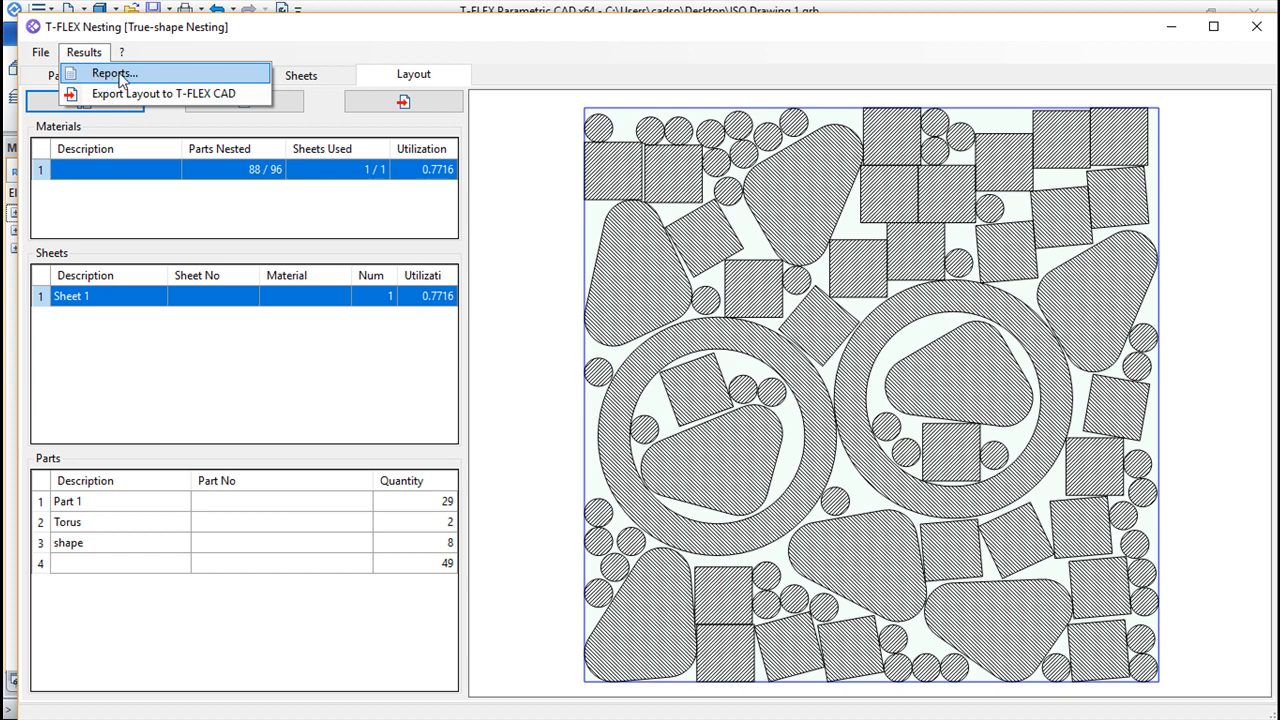
{"action": "left_click", "coordinate": [117, 74]}
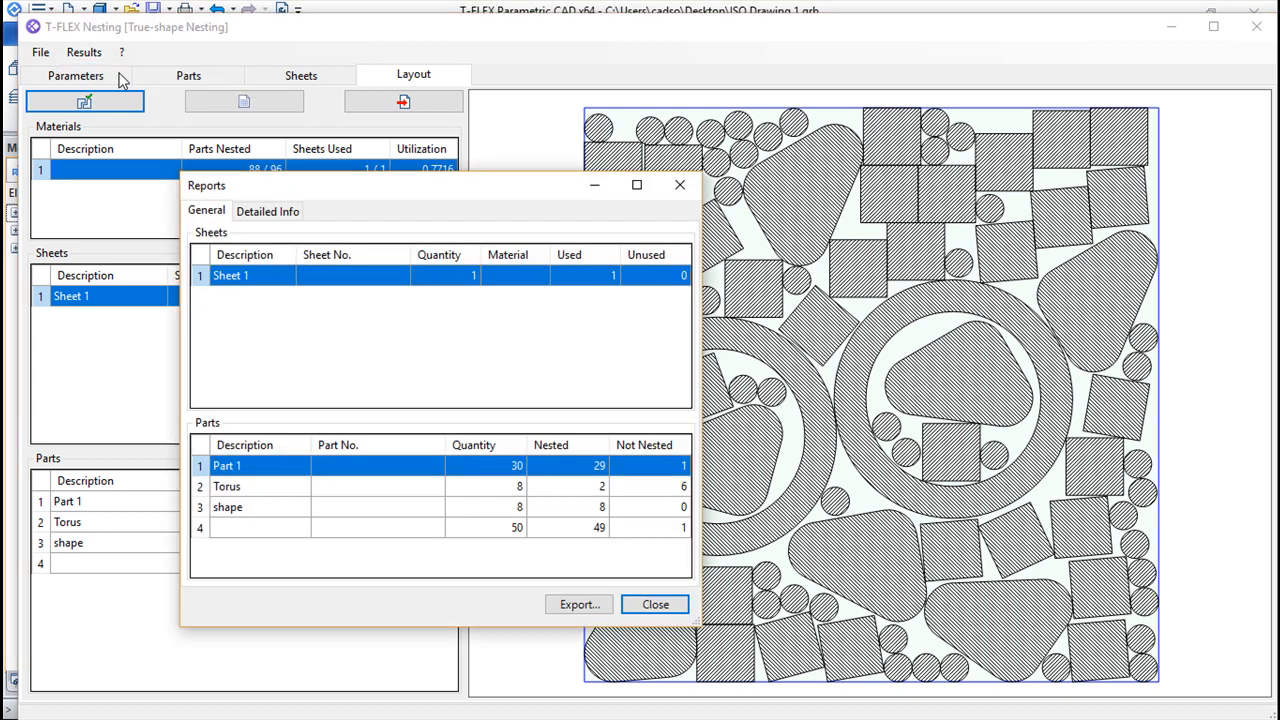
{"action": "left_click", "coordinate": [258, 215]}
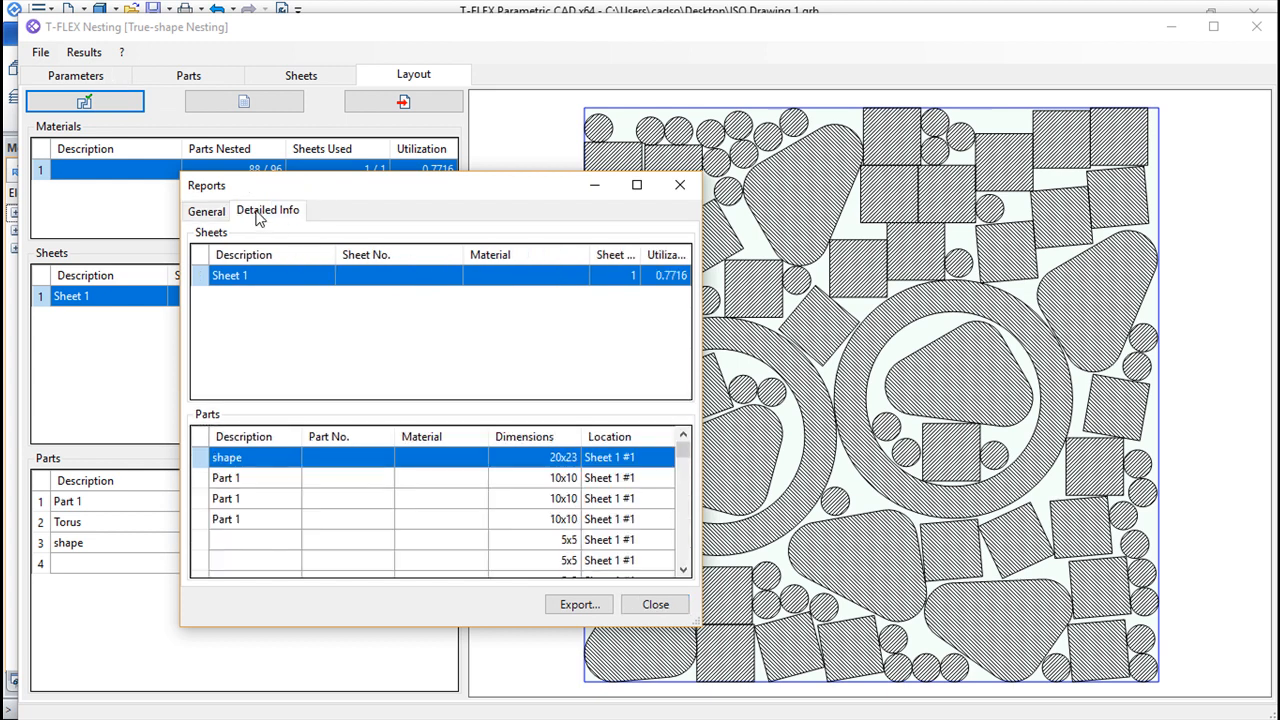
{"action": "mouse_move", "coordinate": [683, 452]}
{"action": "left_mouse_down"}
{"action": "mouse_move", "coordinate": [673, 558]}
{"action": "mouse_move", "coordinate": [685, 452]}
{"action": "left_mouse_up"}
{"action": "left_click", "coordinate": [656, 604]}
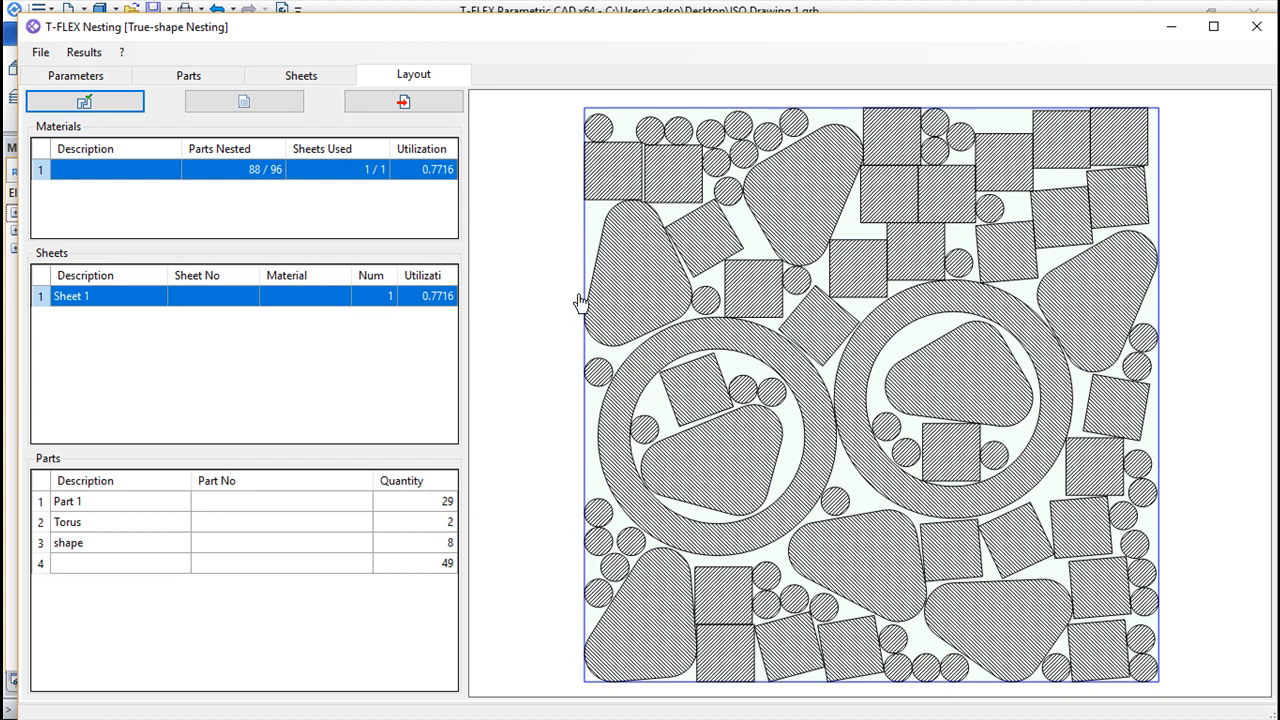
Export the nesting layout to the active T-FLEX CAD document with grouped parts, hatches, part colors and dimensions
{"action": "left_click", "coordinate": [403, 104]}
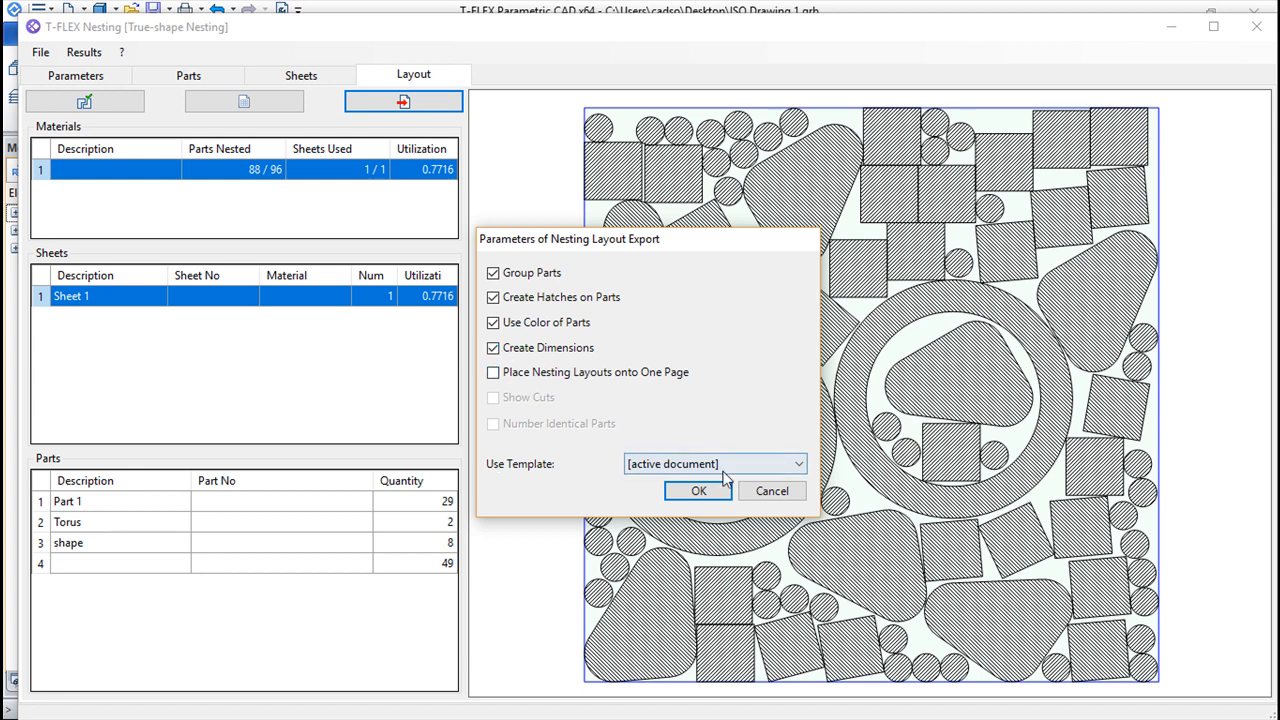
{"action": "left_click", "coordinate": [698, 492]}
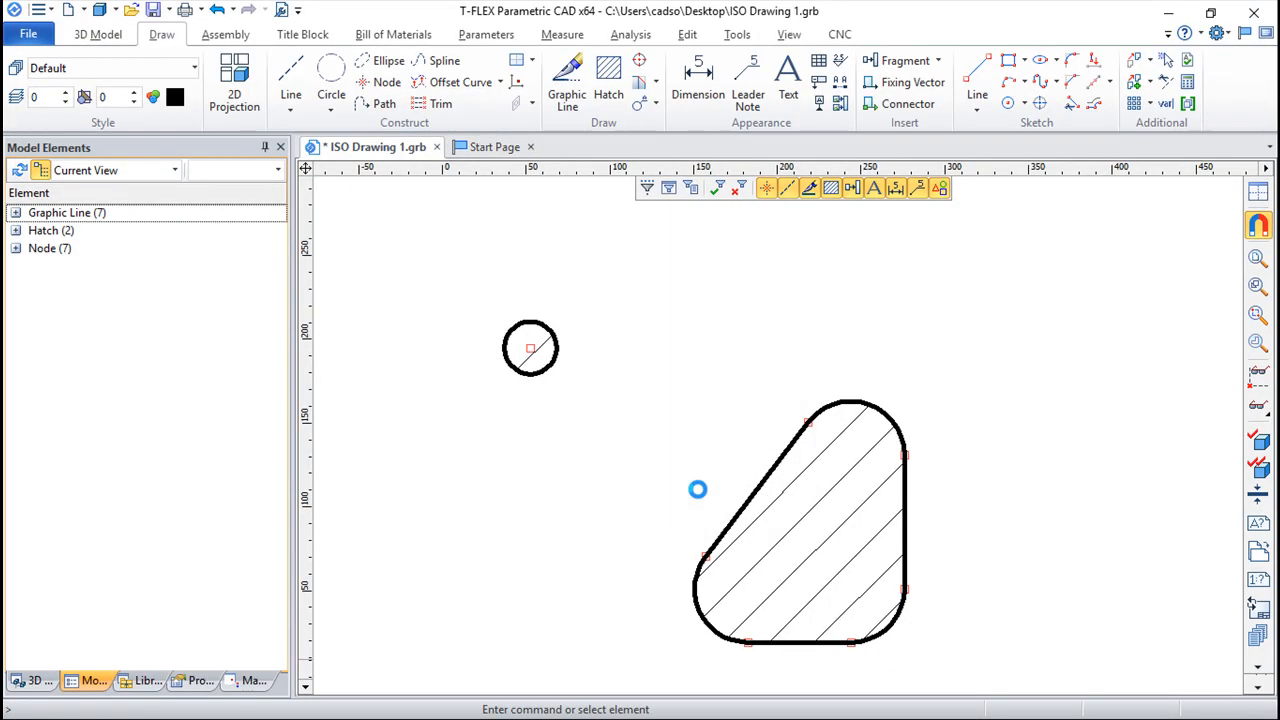
Examine the exported layout on Page 2, including its dimensions, leader notes, and the grouped, hatched parts up close
{"action": "scroll", "coordinate": [600, 556], "scroll_direction": "up", "scroll_amount": 4}
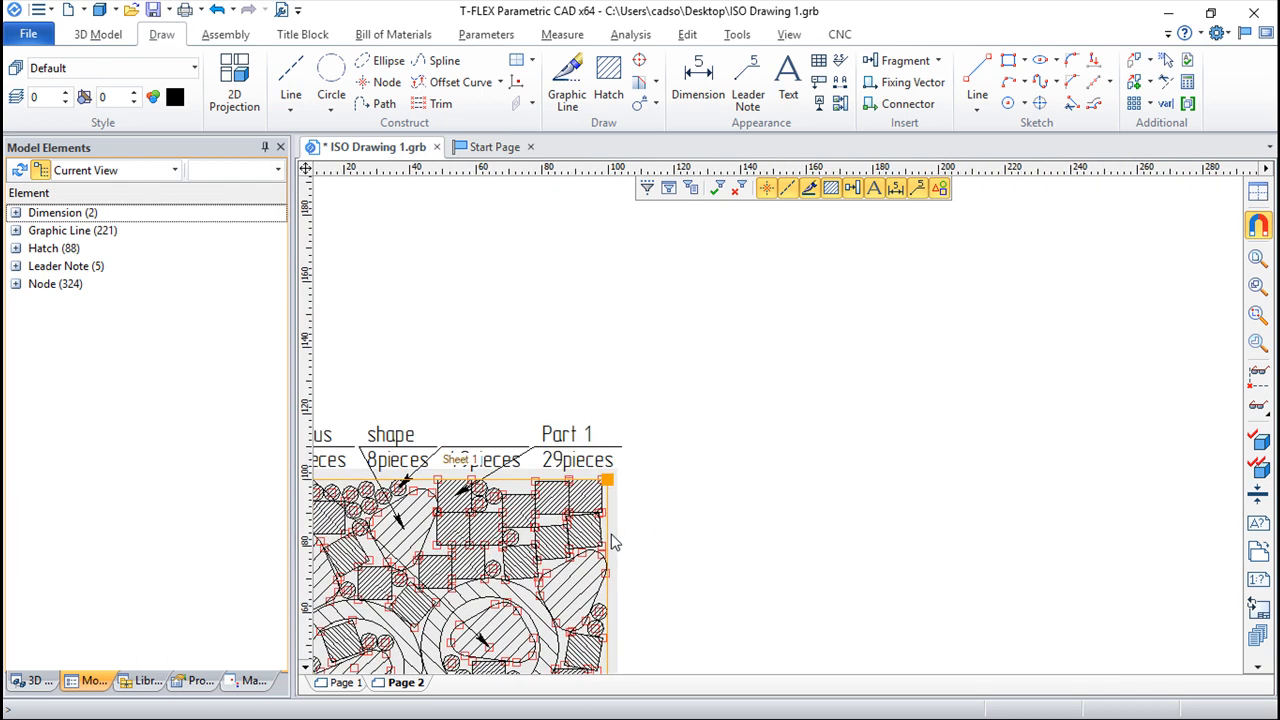
{"action": "middle_click_drag", "start_coordinate": [779, 529], "coordinate": [1194, 268]}
{"action": "scroll", "coordinate": [1162, 312], "scroll_direction": "down", "scroll_amount": 5}
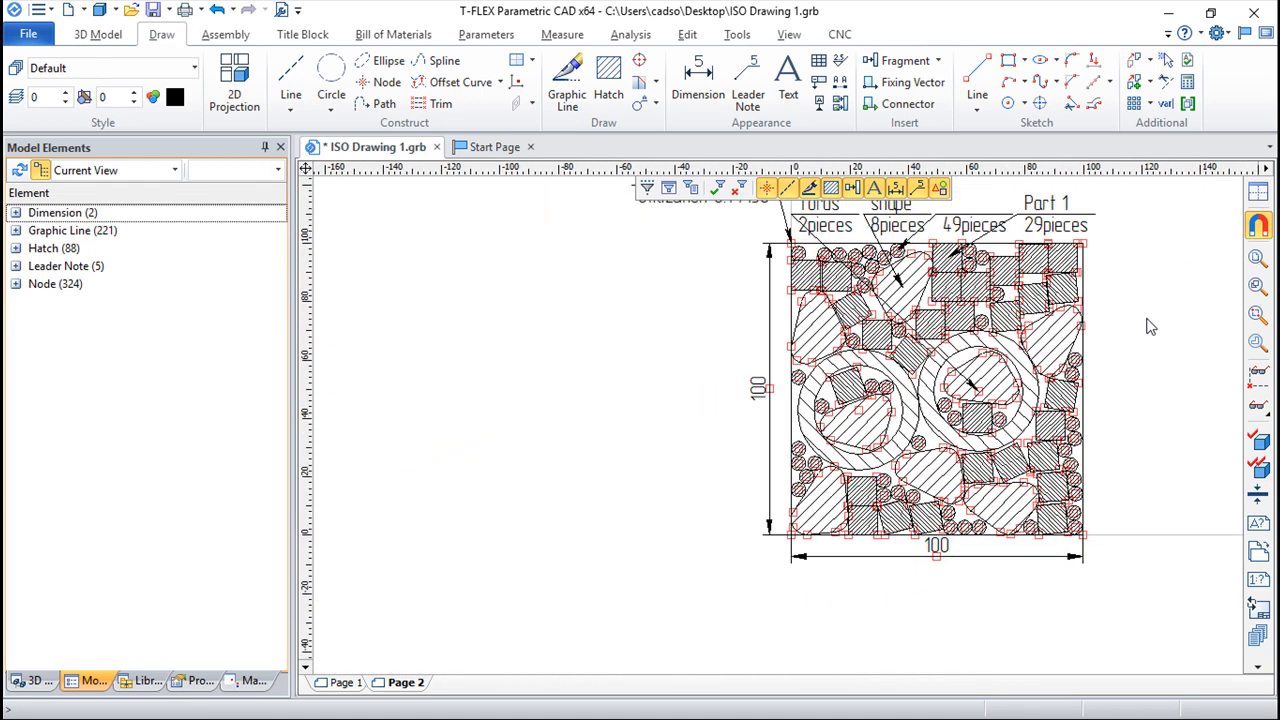
{"action": "middle_click_drag", "start_coordinate": [1203, 311], "coordinate": [980, 376]}
{"action": "scroll", "coordinate": [980, 375], "scroll_direction": "up", "scroll_amount": 7}
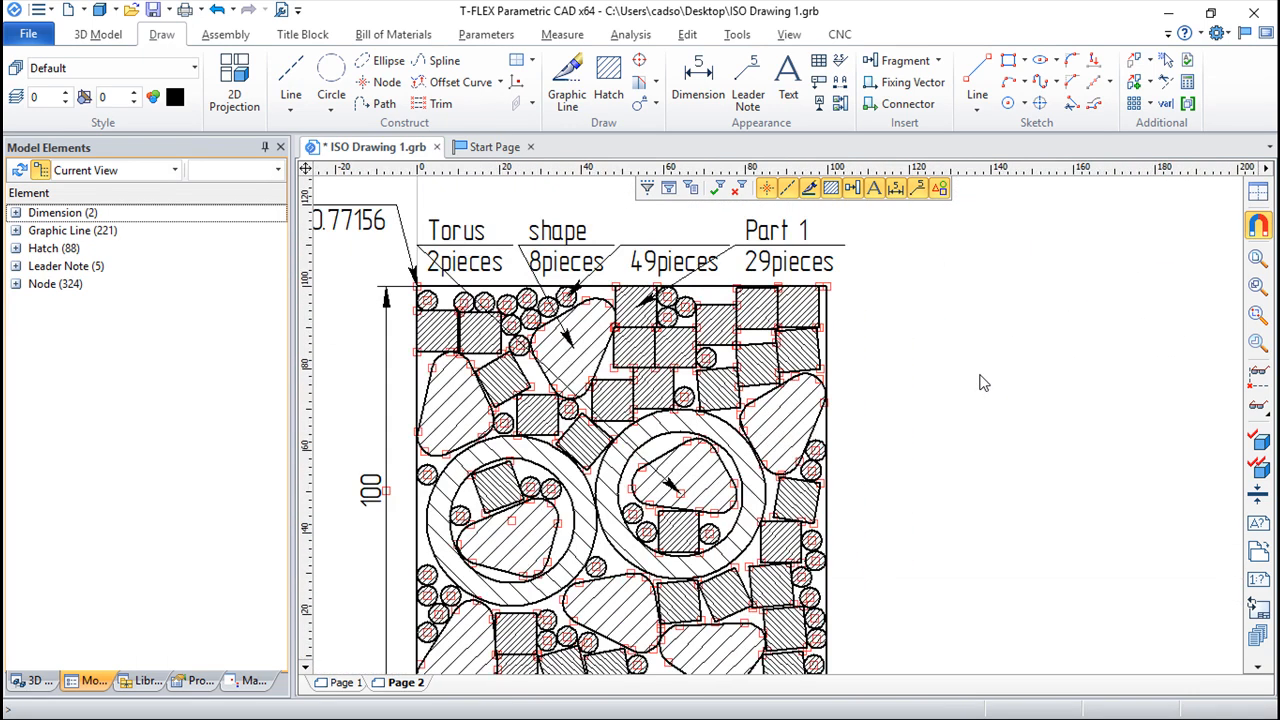
{"action": "scroll", "coordinate": [980, 383], "scroll_direction": "up", "scroll_amount": 2}
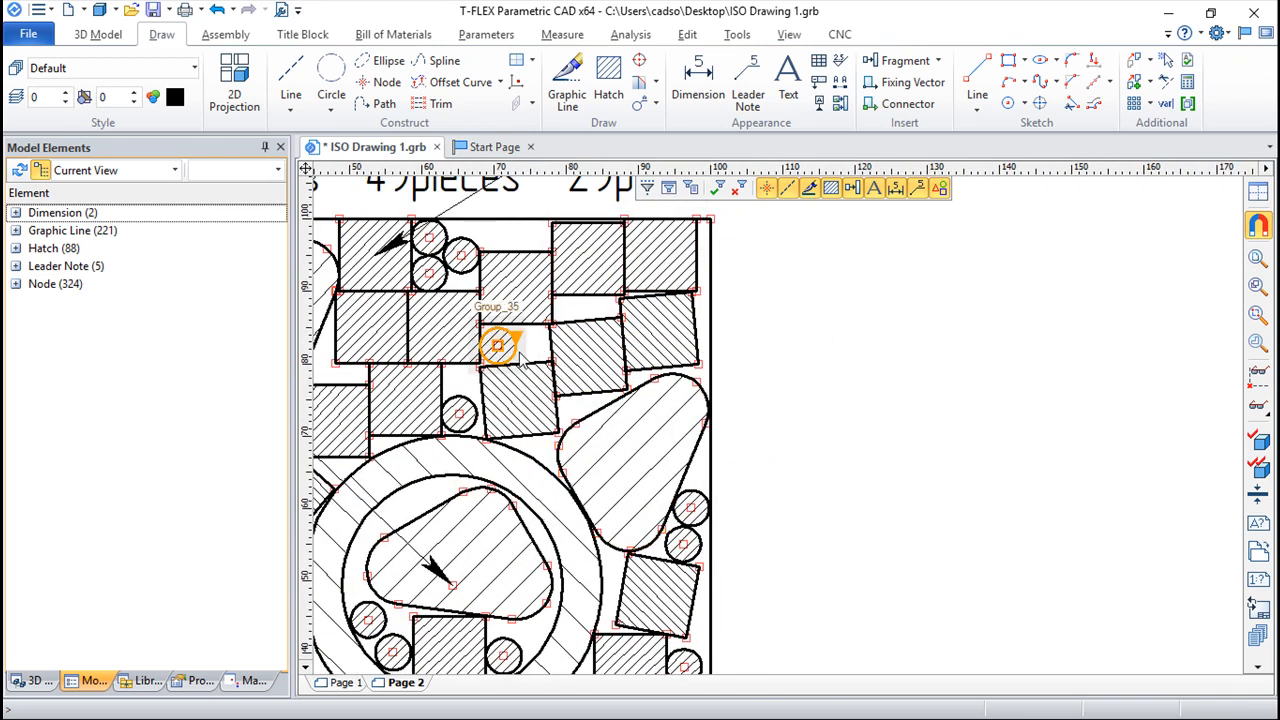
{"action": "scroll", "coordinate": [517, 366], "scroll_direction": "up", "scroll_amount": 3}
{"action": "scroll", "coordinate": [518, 372], "scroll_direction": "down", "scroll_amount": 6}
{"action": "middle_click_drag", "start_coordinate": [519, 464], "coordinate": [717, 386]}
{"action": "scroll", "coordinate": [652, 499], "scroll_direction": "up", "scroll_amount": 2}
{"action": "scroll", "coordinate": [652, 499], "scroll_direction": "up", "scroll_amount": 1}
{"action": "scroll", "coordinate": [590, 495], "scroll_direction": "up", "scroll_amount": 5}
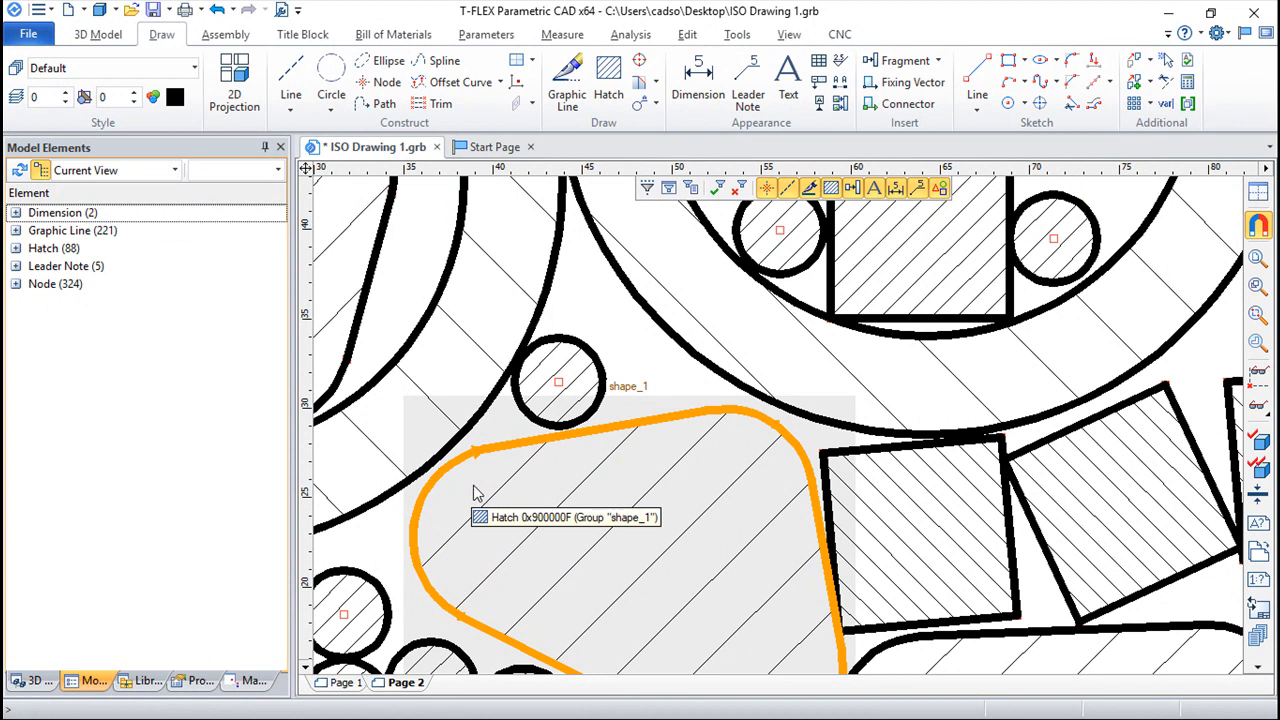
{"action": "scroll", "coordinate": [628, 360], "scroll_direction": "down", "scroll_amount": 6}
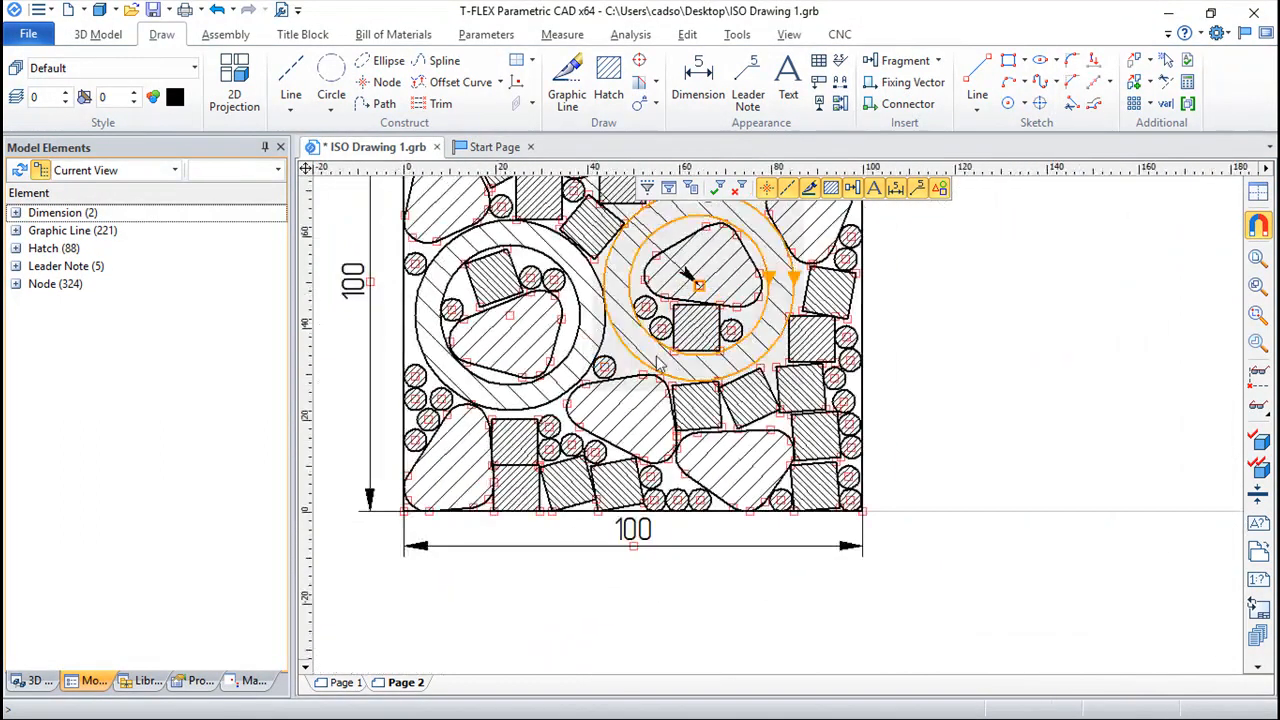